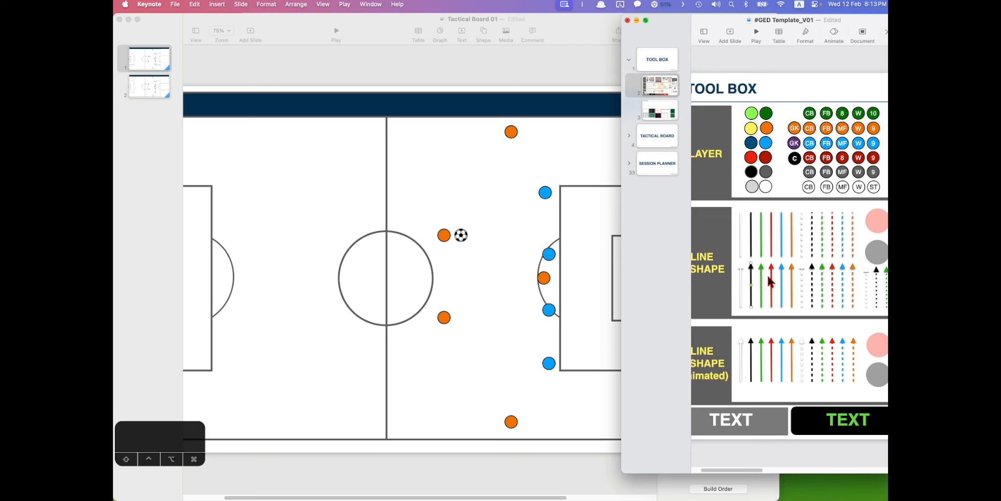
# - Paste the copied arrow onto slide 1 and stretch it from the ball down to the lower orange player
pyautogui.click(449, 271)
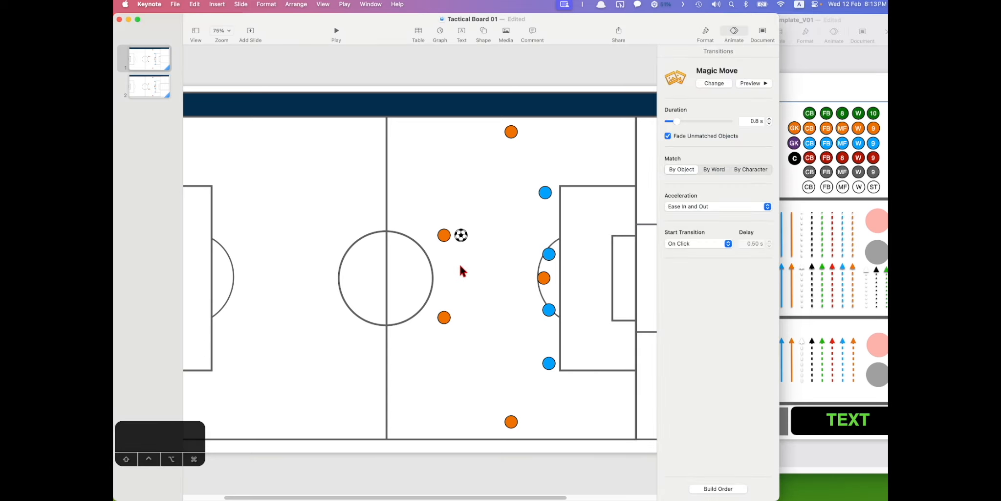
pyautogui.press('super+v')
pyautogui.moveTo(213, 289); pyautogui.dragTo(461, 237)
pyautogui.moveTo(449, 266); pyautogui.dragTo(459, 316)
pyautogui.click(484, 291)
pyautogui.click(460, 279)
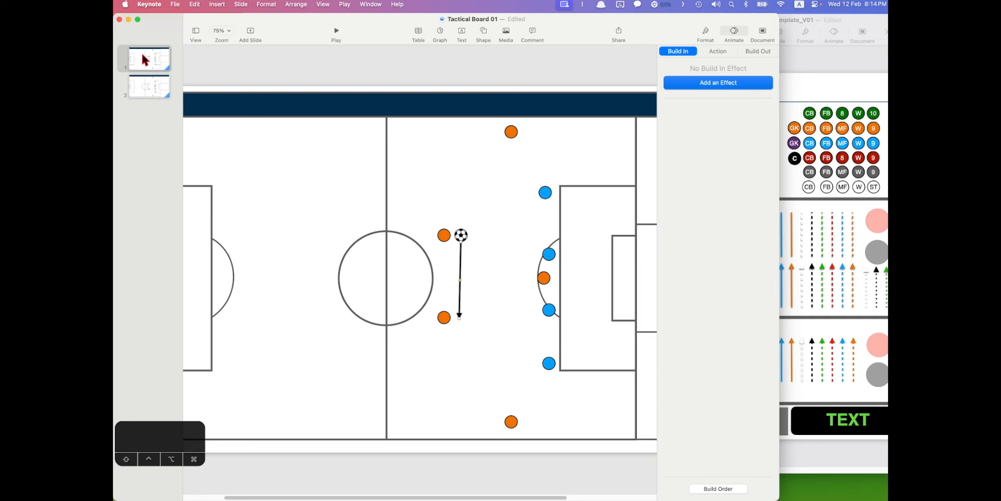
pyautogui.click(147, 88)
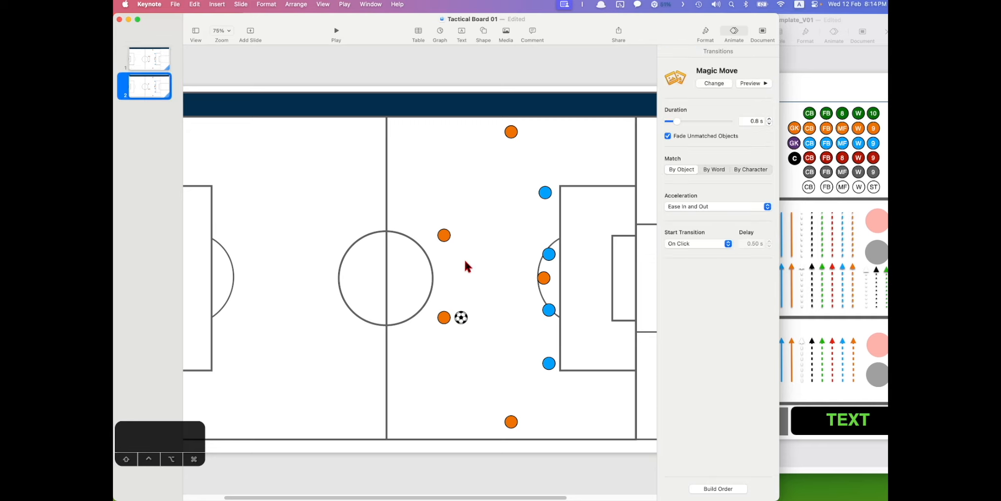
pyautogui.click(148, 55)
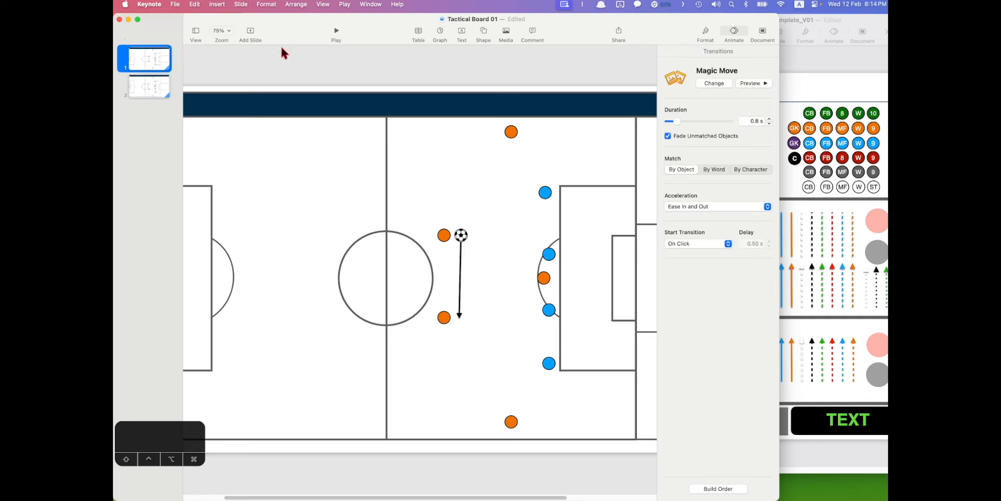
pyautogui.click(336, 34)
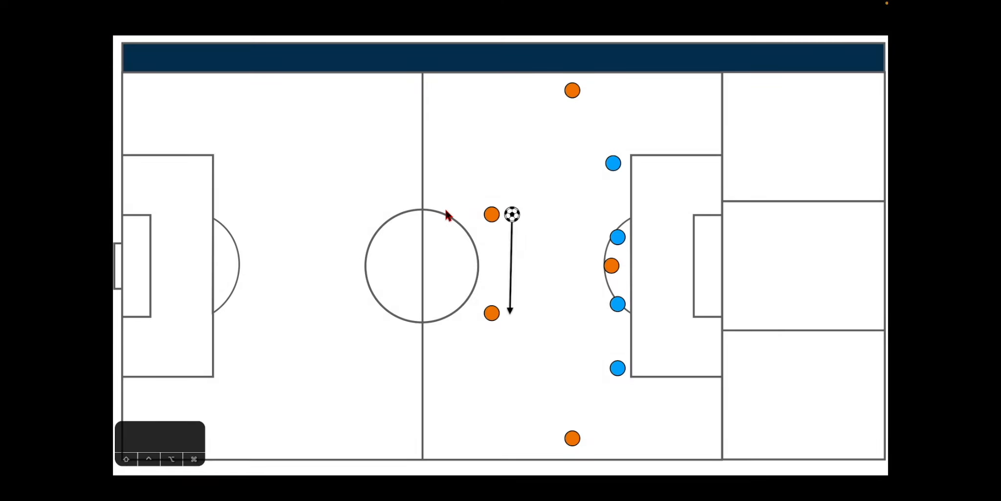
pyautogui.click(508, 272)
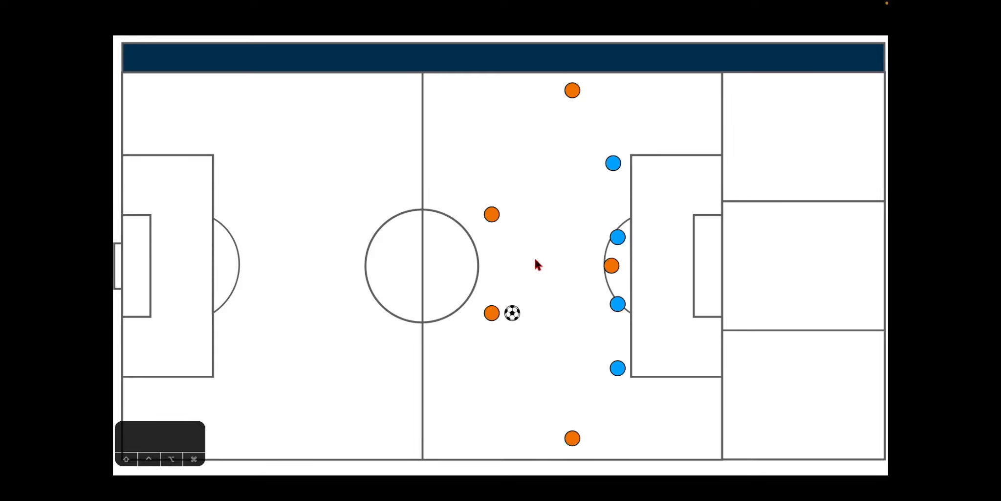
pyautogui.press('Escape')
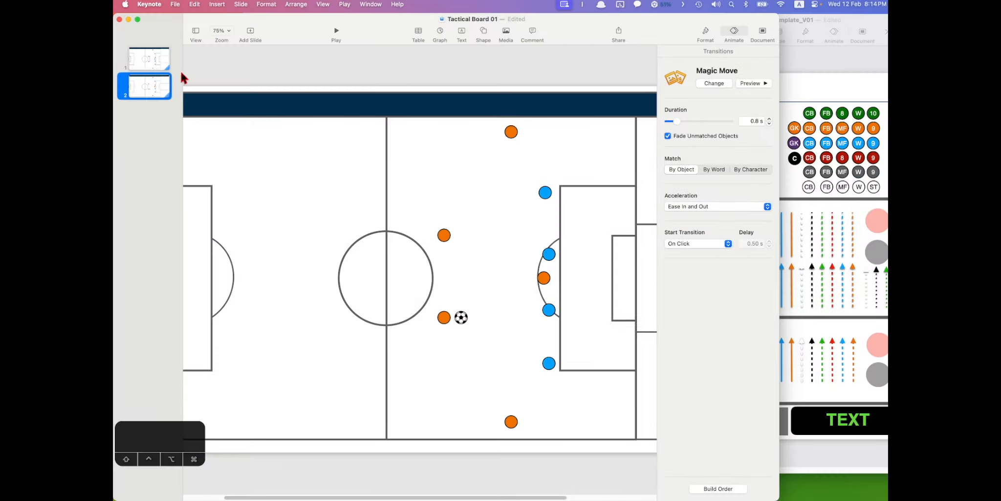
pyautogui.press('Up')
pyautogui.click(460, 273)
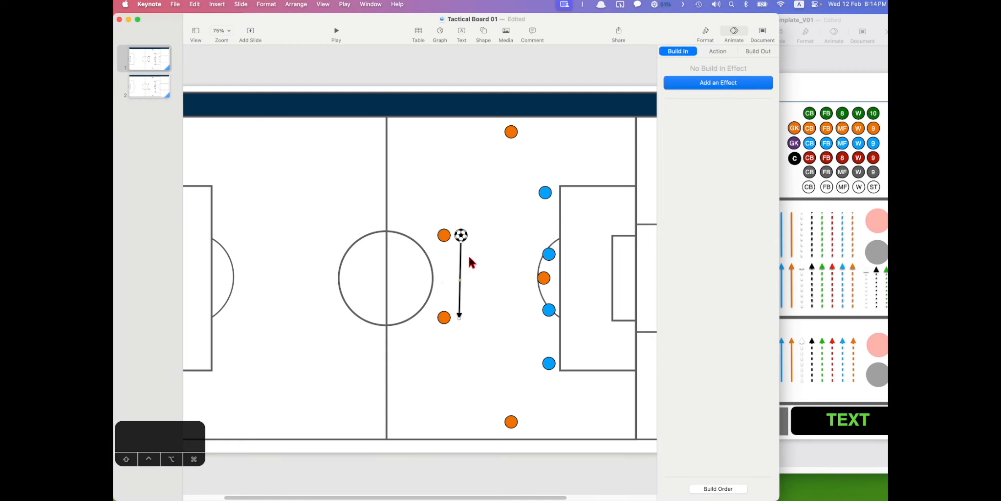
# - Give the pass arrow a Line Draw build-in lasting 0.8 s and preview it
pyautogui.click(485, 245)
pyautogui.click(457, 268)
pyautogui.click(721, 85)
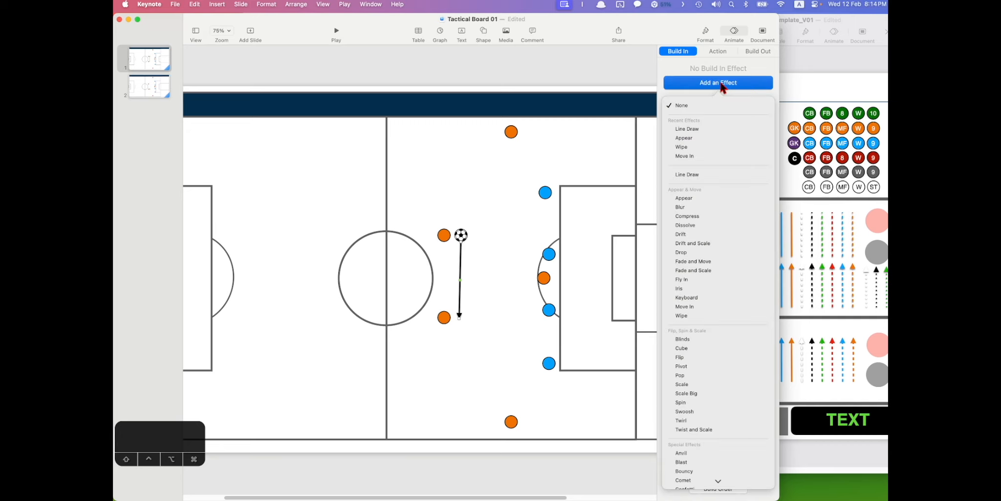
pyautogui.click(689, 129)
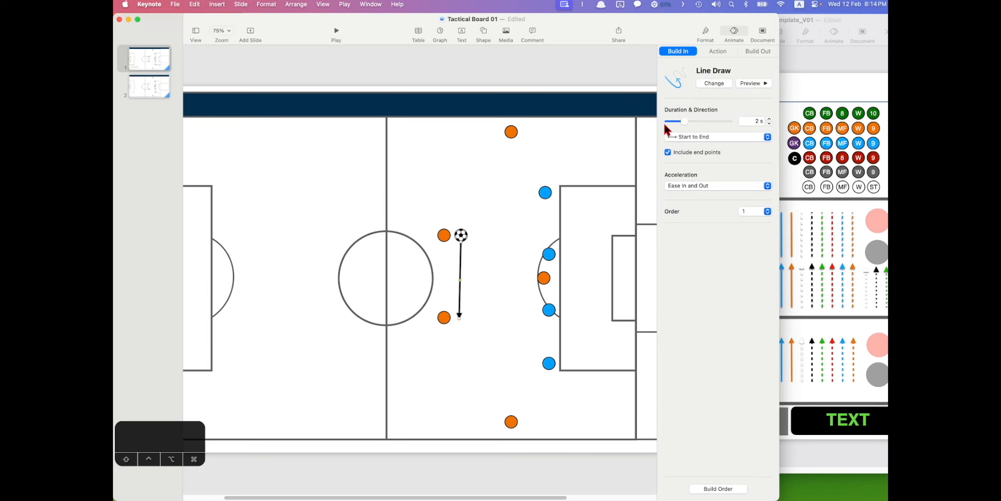
pyautogui.click(750, 83)
pyautogui.click(745, 120)
# - Preview the slide's Magic Move transition
pyautogui.click(476, 224)
pyautogui.click(753, 83)
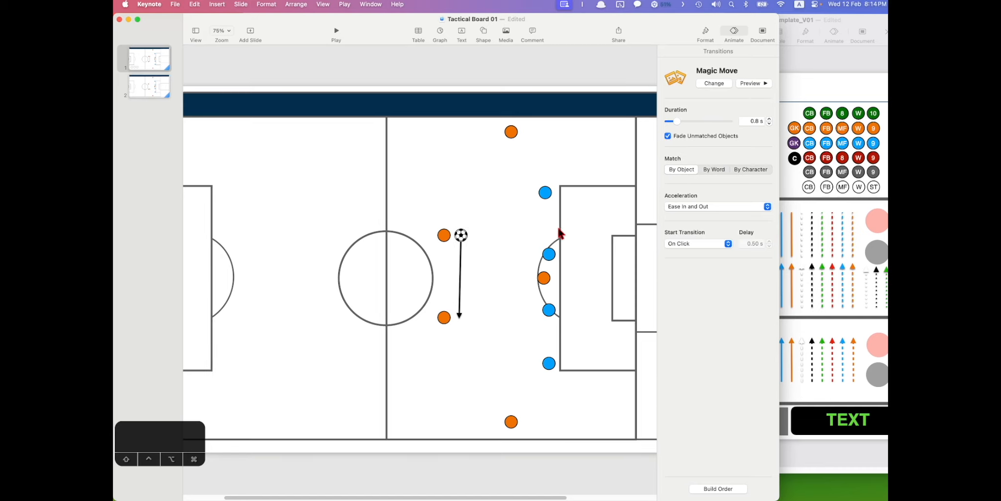
pyautogui.click(746, 87)
# - Delete the pass arrow and bring the Tool Box template window forward
pyautogui.click(460, 265)
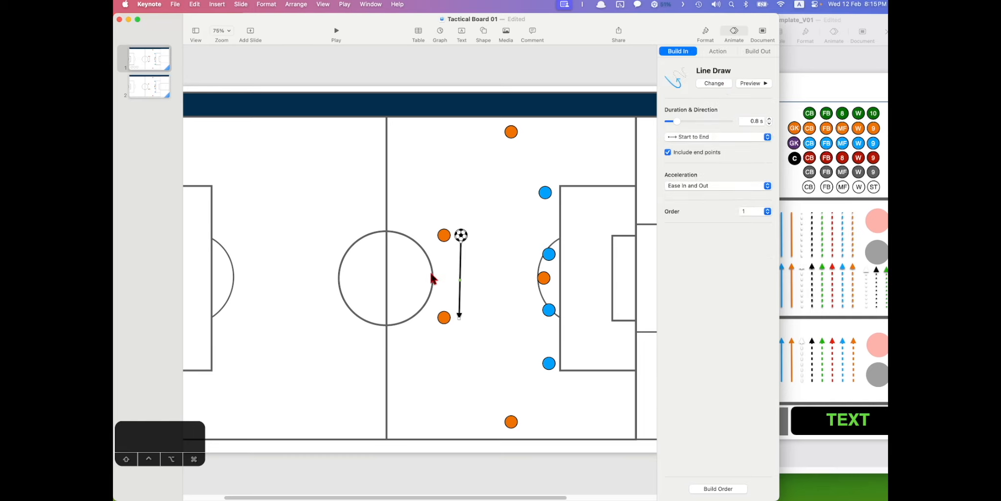
pyautogui.press('Delete')
pyautogui.click(812, 193)
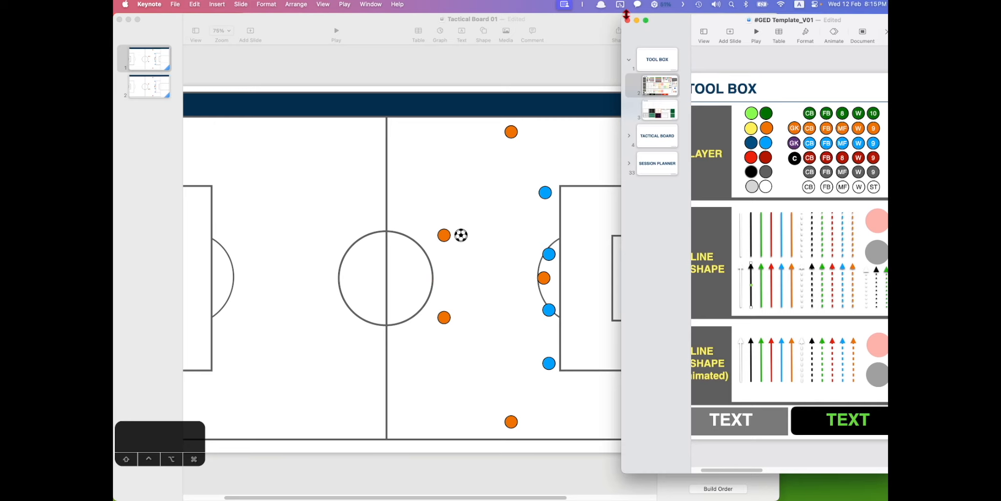
pyautogui.moveTo(620, 14); pyautogui.dragTo(237, 19)
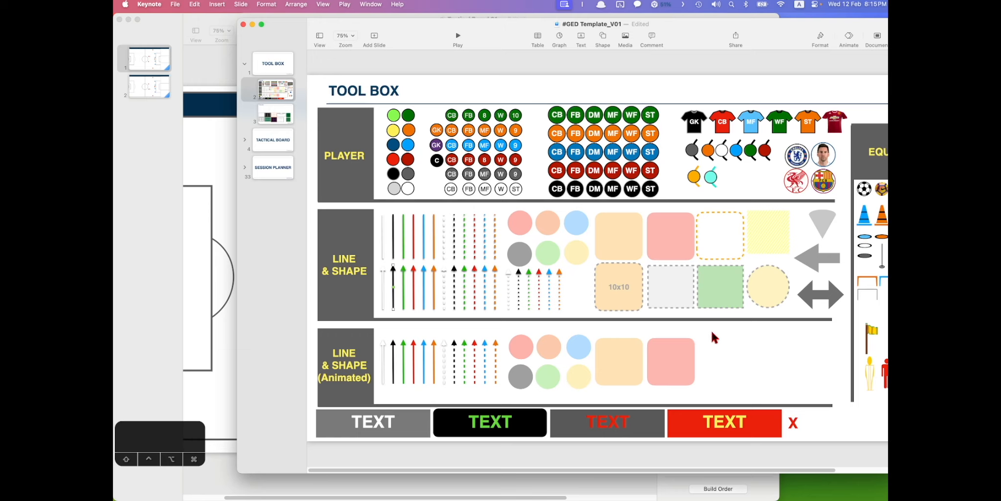
pyautogui.moveTo(717, 329); pyautogui.dragTo(380, 394)
pyautogui.click(404, 393)
pyautogui.click(458, 36)
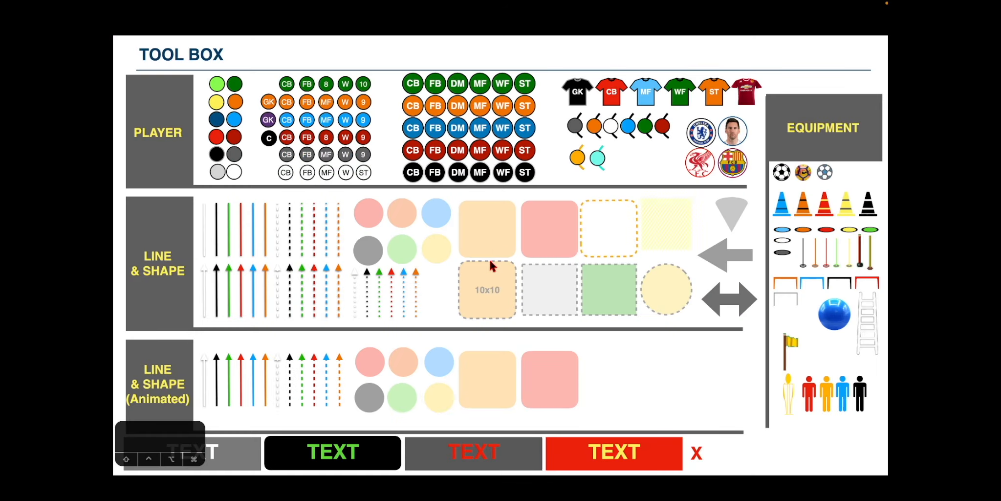
pyautogui.press('Escape')
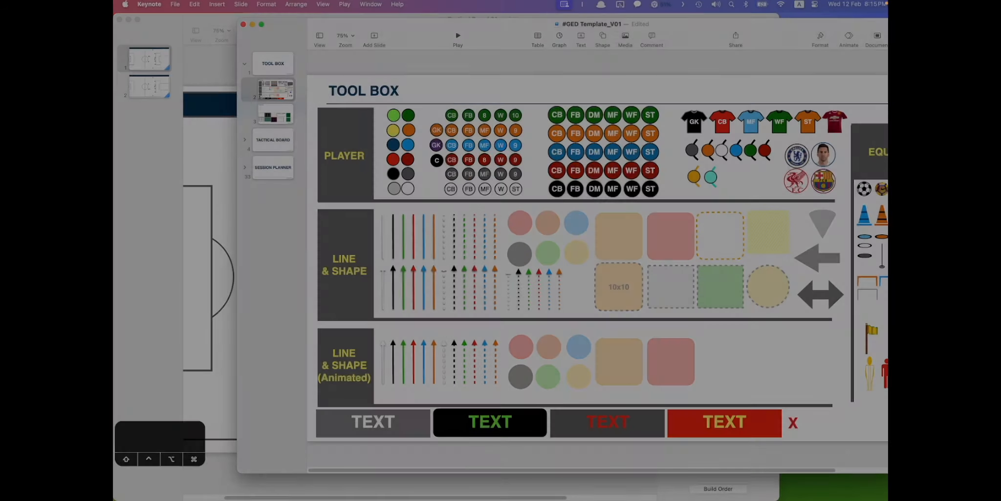
pyautogui.moveTo(238, 20); pyautogui.dragTo(629, 15)
pyautogui.hscroll(3, 777, 317)
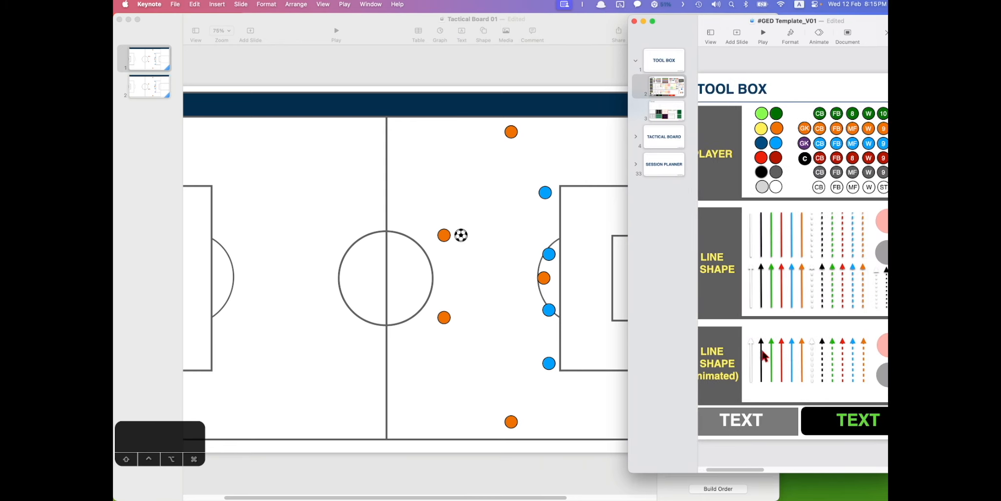
# - Paste the Line Draw arrow onto slide 1, span it from ball to lower orange player, then play
pyautogui.click(436, 295)
pyautogui.press('super+v')
pyautogui.moveTo(212, 356); pyautogui.dragTo(384, 303)
pyautogui.moveTo(215, 362); pyautogui.dragTo(459, 285)
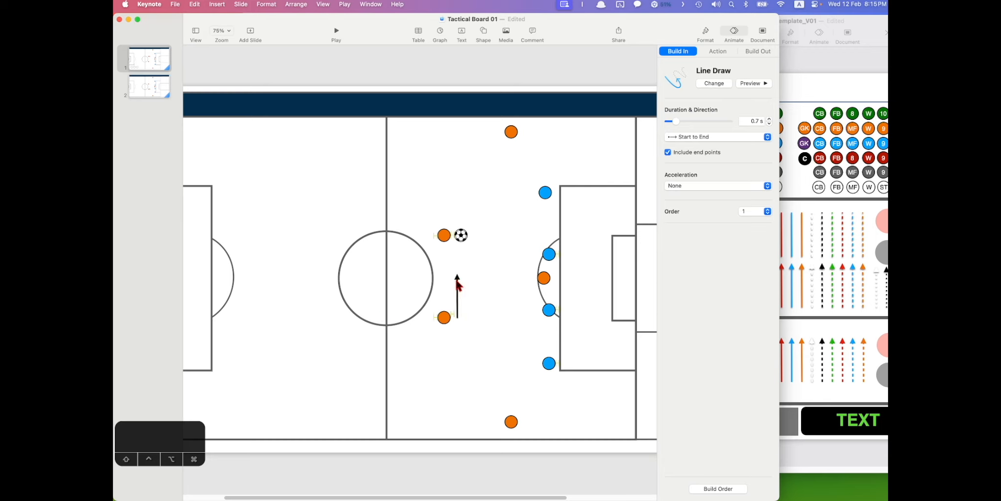
pyautogui.moveTo(460, 317); pyautogui.dragTo(461, 241)
pyautogui.moveTo(460, 274); pyautogui.dragTo(456, 316)
pyautogui.click(371, 89)
pyautogui.click(337, 32)
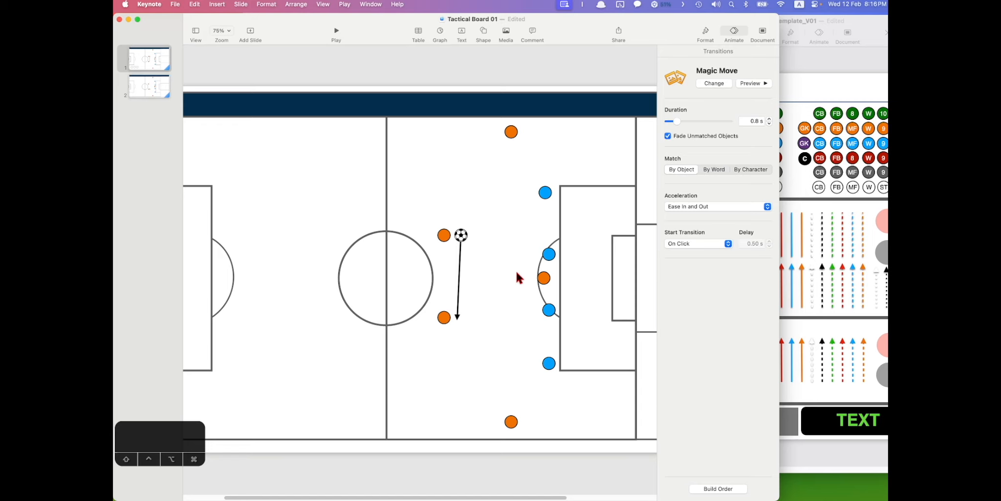
# - Duplicate slide 2 as slide 3, moving the ball to the bottom orange player and shifting players down
pyautogui.click(151, 91)
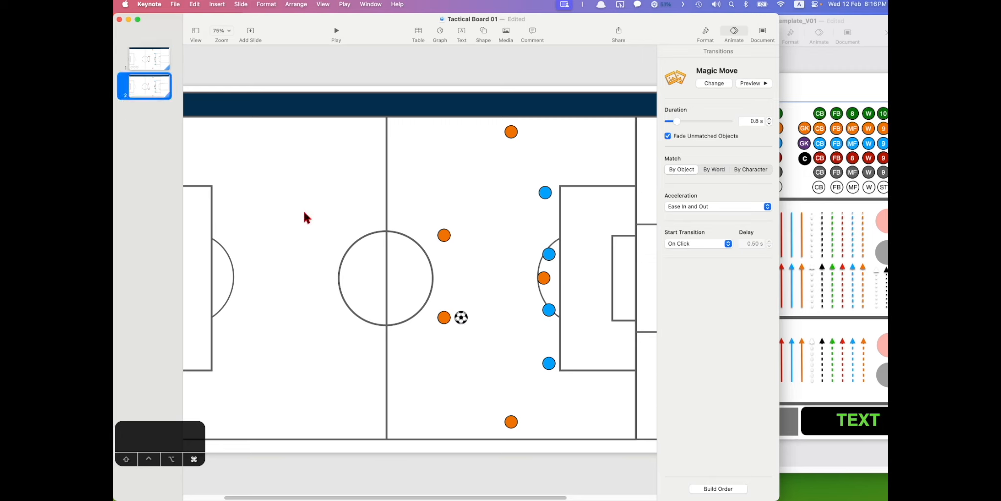
pyautogui.press('super+d')
pyautogui.moveTo(462, 320); pyautogui.dragTo(523, 413)
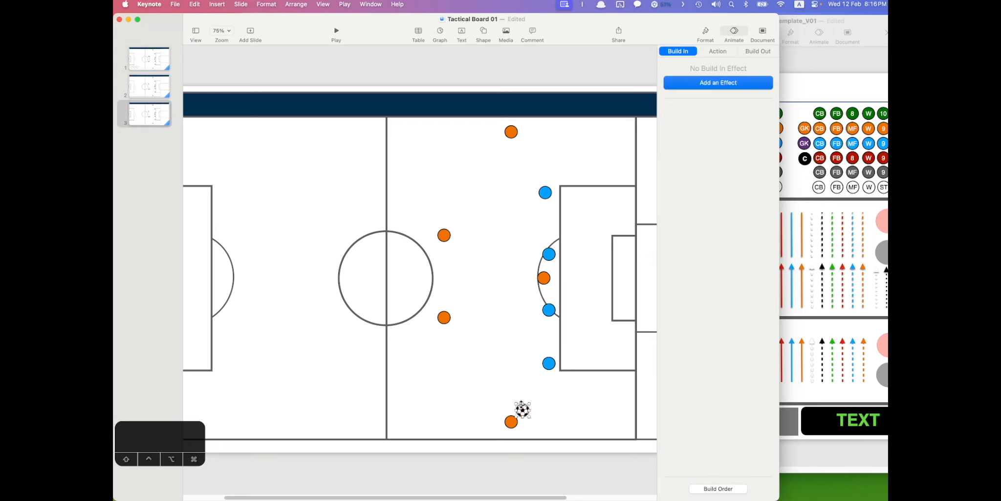
pyautogui.click(496, 325)
pyautogui.moveTo(545, 282); pyautogui.dragTo(542, 383)
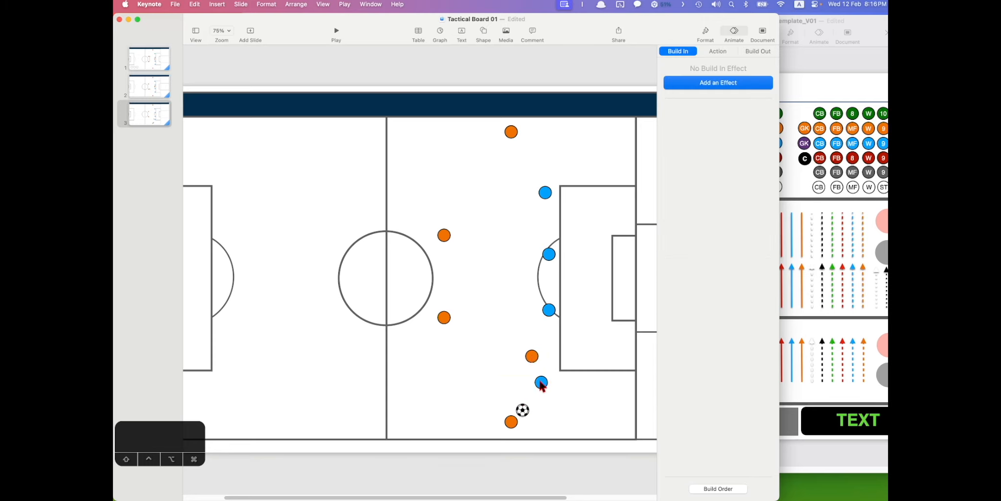
pyautogui.moveTo(548, 310); pyautogui.dragTo(549, 323)
pyautogui.moveTo(549, 254); pyautogui.dragTo(549, 263)
pyautogui.moveTo(545, 193); pyautogui.dragTo(545, 214)
pyautogui.moveTo(511, 131); pyautogui.dragTo(547, 191)
pyautogui.moveTo(443, 235); pyautogui.dragTo(464, 270)
pyautogui.moveTo(443, 317); pyautogui.dragTo(465, 341)
pyautogui.click(497, 335)
# - Add slide 4 with the ball moved up to the orange player and the bottom player shifted right
pyautogui.press('super+c')
pyautogui.press('super+v')
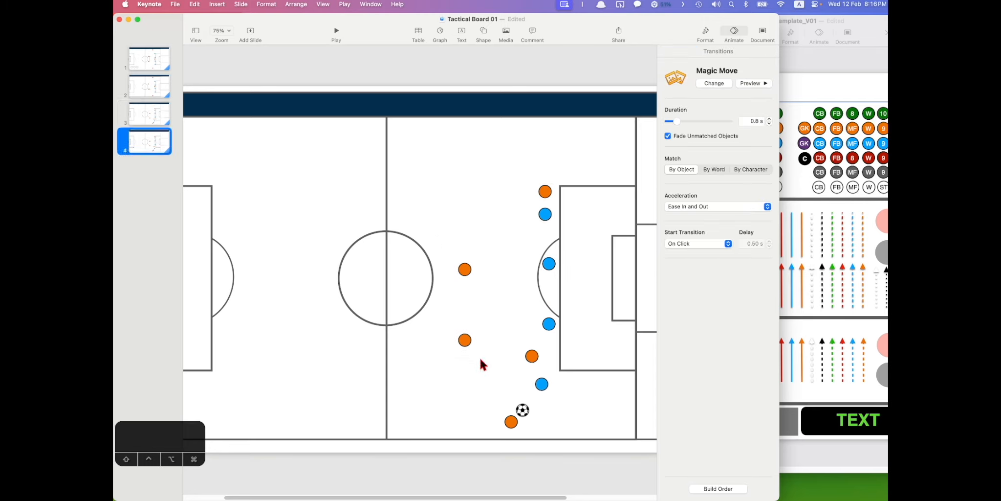
pyautogui.moveTo(522, 410); pyautogui.dragTo(532, 367)
pyautogui.moveTo(511, 424); pyautogui.dragTo(532, 425)
# - Add slide 5 carrying the ball down the right flank, with the top orange player entering the box
pyautogui.click(146, 152)
pyautogui.press('super+c')
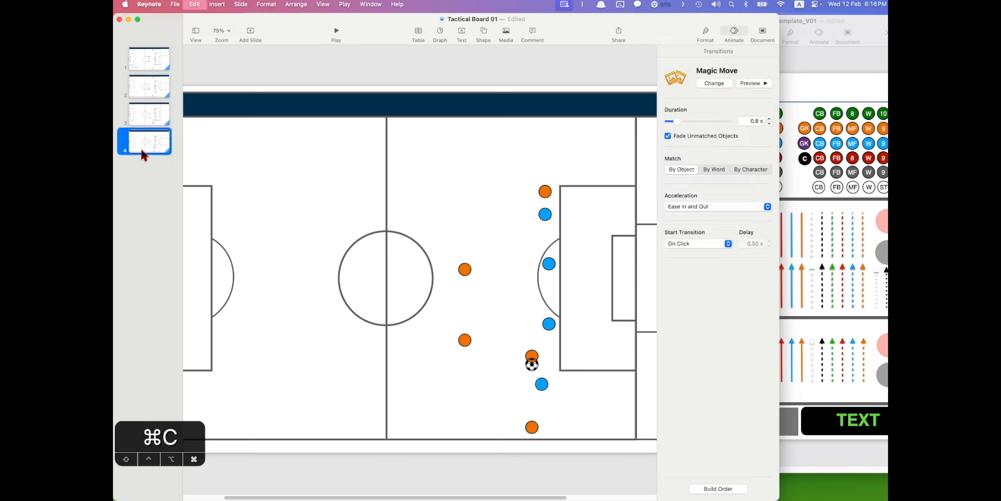
pyautogui.press('super+v')
pyautogui.moveTo(532, 362); pyautogui.dragTo(583, 406)
pyautogui.moveTo(532, 426); pyautogui.dragTo(581, 404)
pyautogui.moveTo(546, 191); pyautogui.dragTo(573, 228)
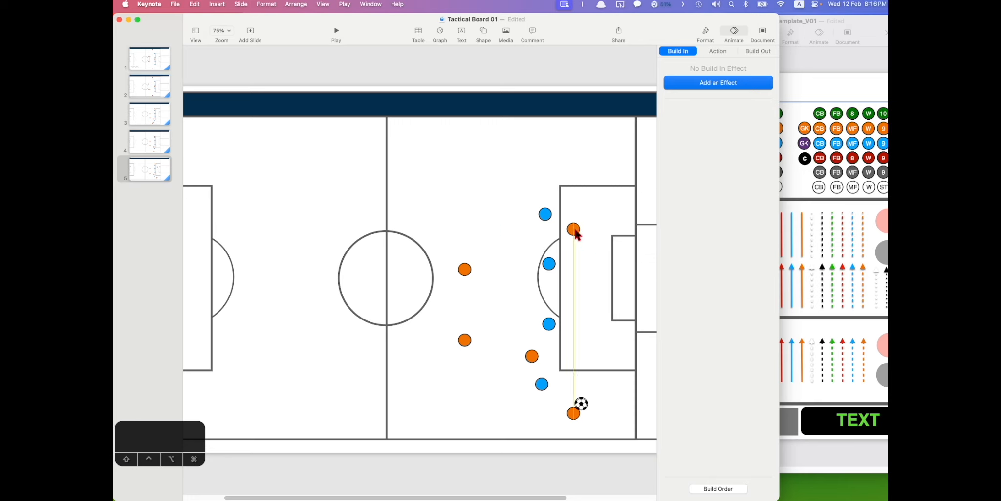
# - Add slide 6 with the ball in the penalty box and the orange attacker beside it
pyautogui.click(145, 168)
pyautogui.press('cmd+c')
pyautogui.press('cmd+v')
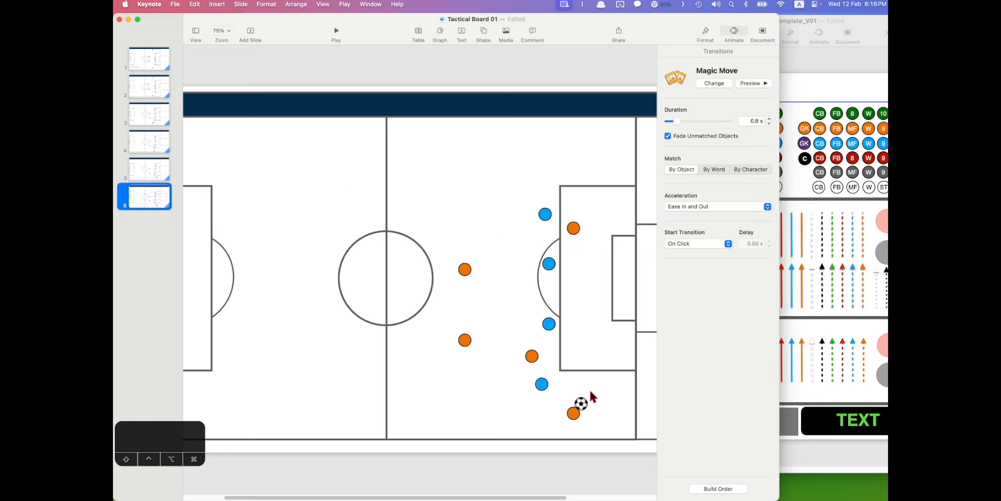
pyautogui.click(585, 408)
pyautogui.moveTo(583, 408); pyautogui.dragTo(605, 262)
pyautogui.moveTo(574, 229); pyautogui.dragTo(592, 259)
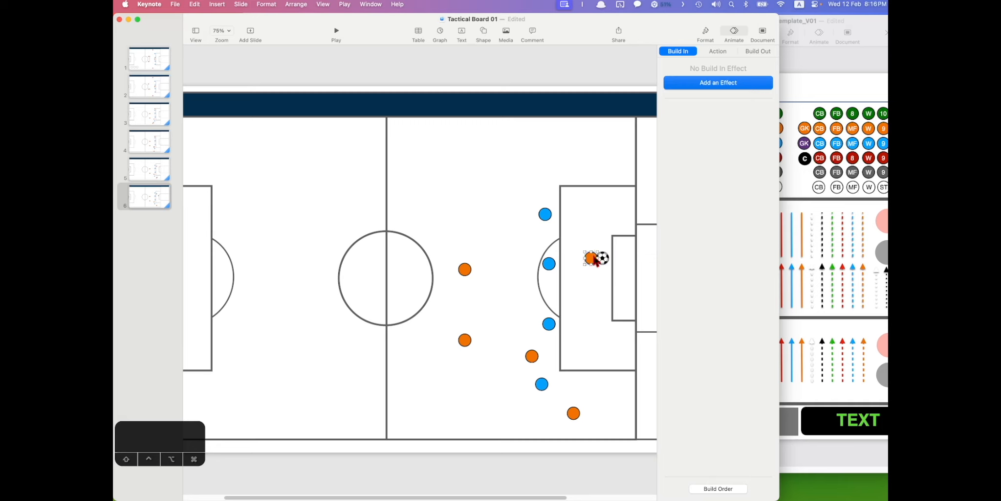
# - Add slide 7 with the ball shot toward goal, then return to slide 1
pyautogui.click(134, 197)
pyautogui.press('cmd+c')
pyautogui.press('cmd+v')
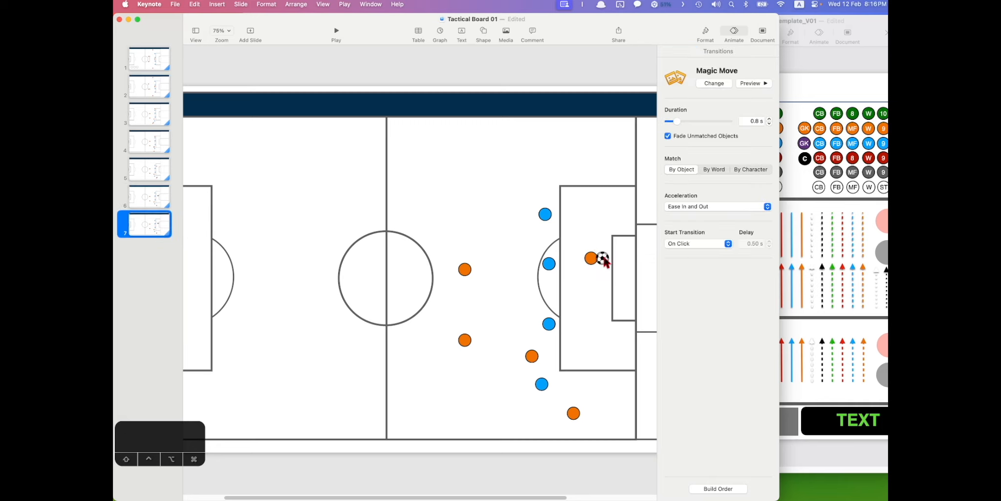
pyautogui.moveTo(602, 259); pyautogui.dragTo(634, 273)
pyautogui.click(268, 259)
pyautogui.click(152, 59)
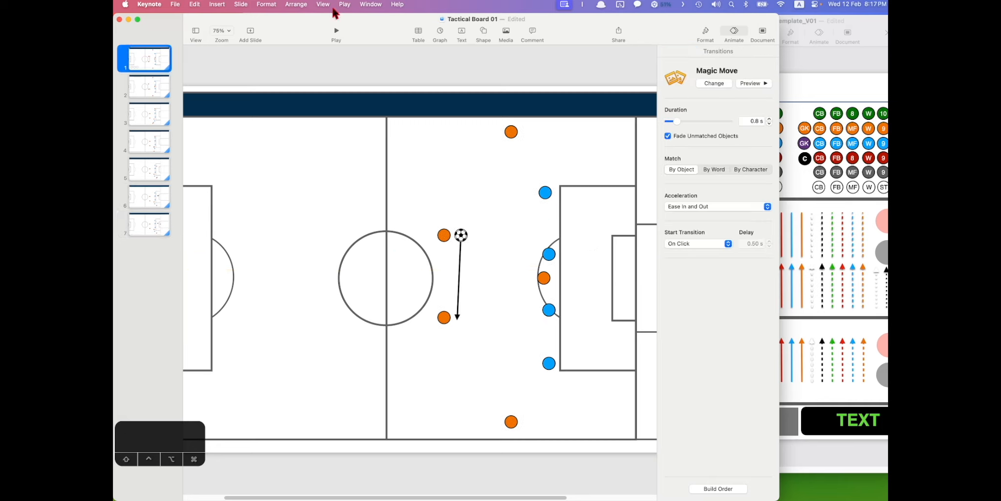
# - Play the seven-slide slideshow through, exit it, and bring up slide 3
pyautogui.click(336, 33)
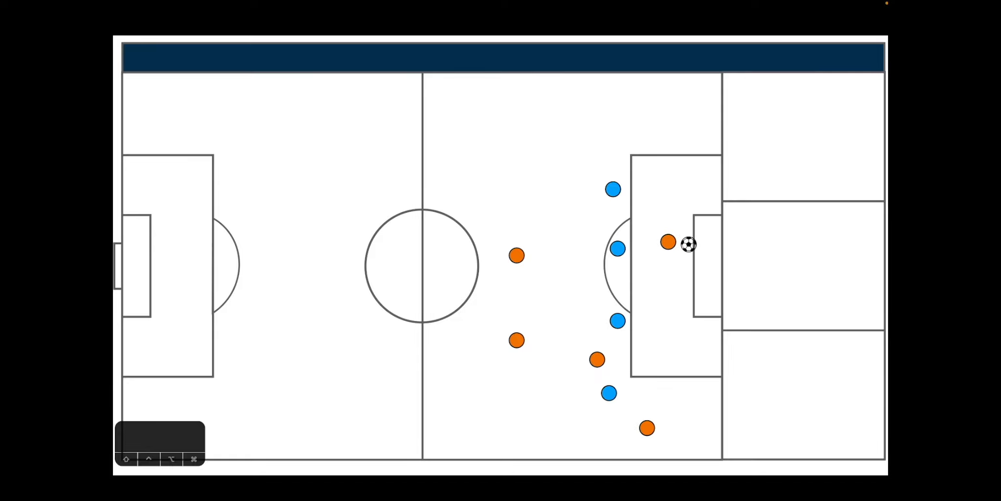
pyautogui.press('Escape')
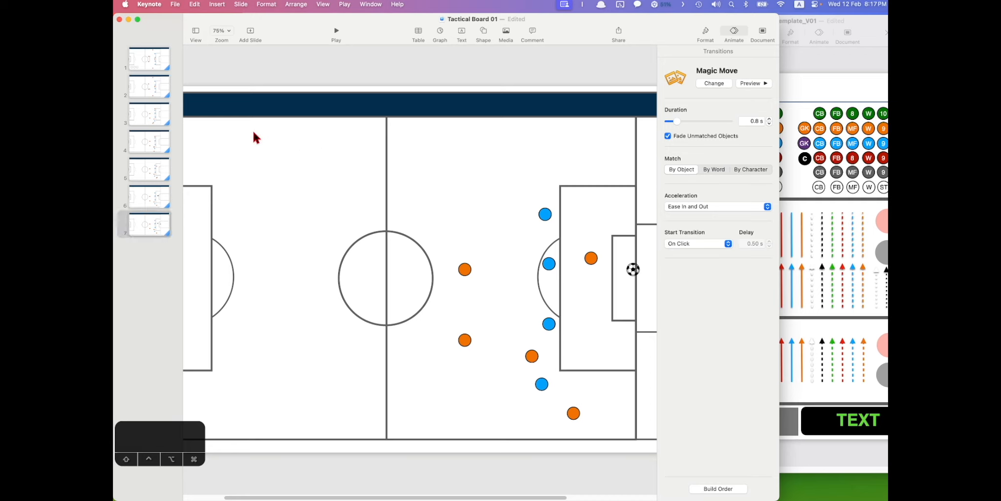
pyautogui.click(157, 116)
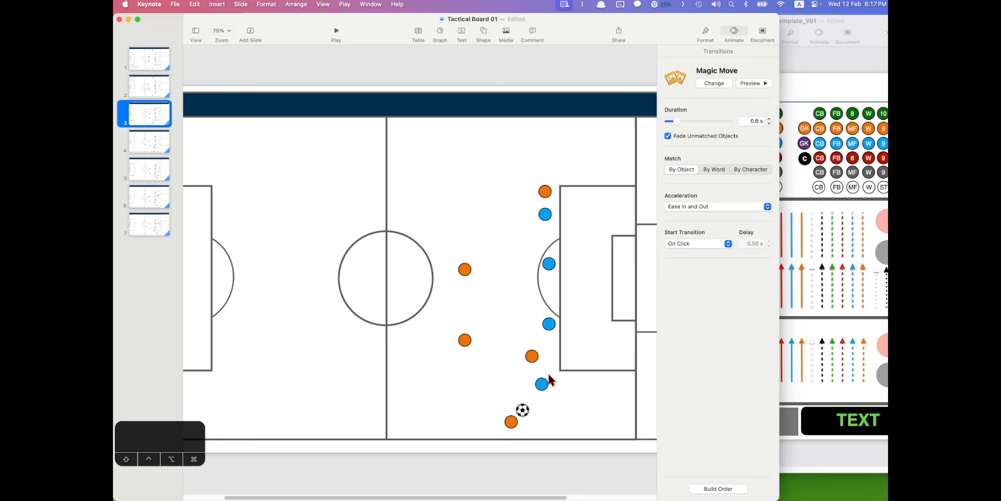
# - Copy the ready-made arrows from the Tool Box template and paste them onto slide 3
pyautogui.click(806, 185)
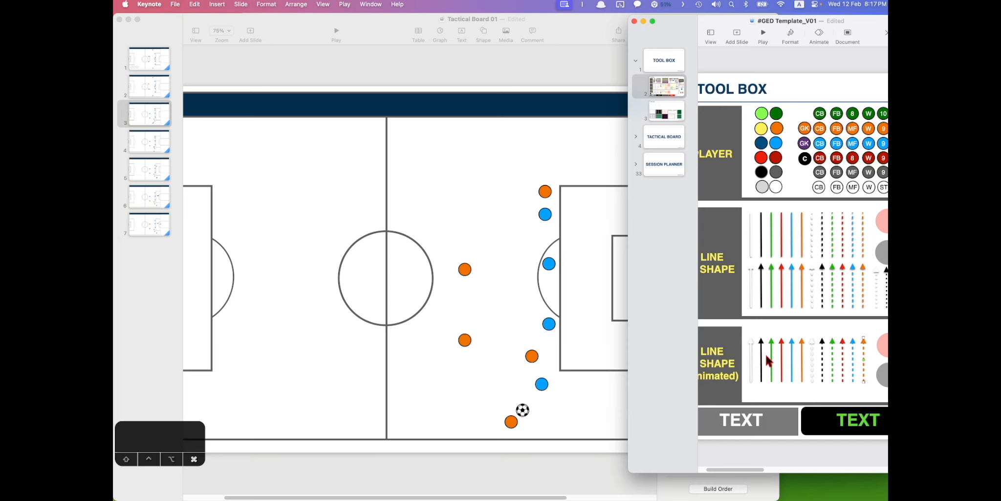
pyautogui.press('super+c')
pyautogui.click(475, 335)
pyautogui.press('super+v')
pyautogui.moveTo(363, 355); pyautogui.dragTo(418, 377)
pyautogui.click(473, 375)
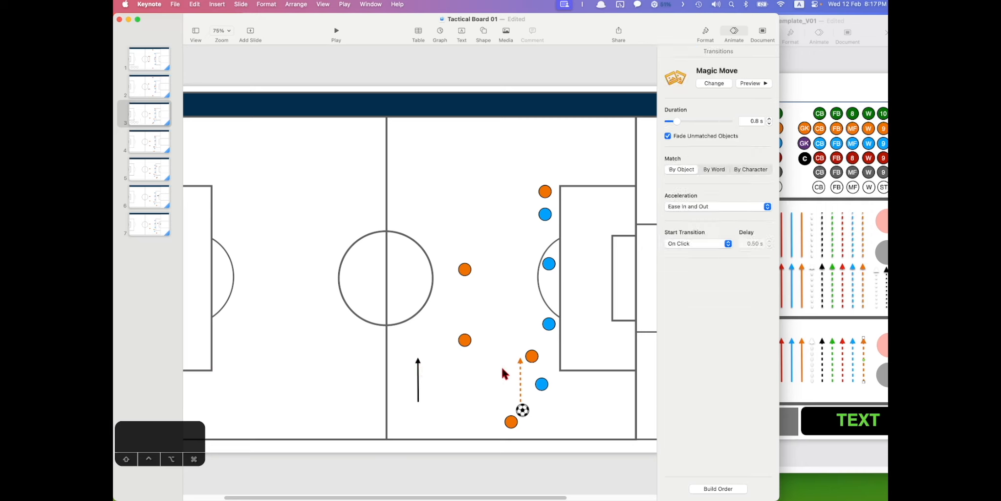
# - Attach the dashed orange arrow's tail to the orange player and extend its tip right
pyautogui.click(521, 363)
pyautogui.moveTo(521, 358); pyautogui.dragTo(587, 421)
pyautogui.moveTo(521, 402); pyautogui.dragTo(512, 417)
pyautogui.click(421, 391)
# - Run the black arrow from the ball to the attacker, and a duplicate from the attacker onward
pyautogui.click(418, 372)
pyautogui.moveTo(418, 359); pyautogui.dragTo(525, 357)
pyautogui.moveTo(418, 402); pyautogui.dragTo(520, 410)
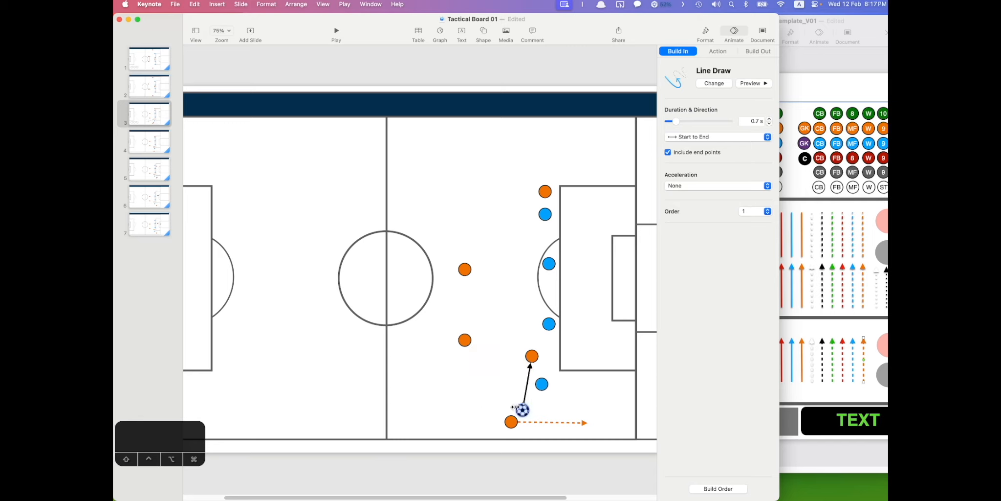
pyautogui.press('super+d')
pyautogui.moveTo(532, 355); pyautogui.dragTo(581, 390)
pyautogui.moveTo(521, 410); pyautogui.dragTo(536, 360)
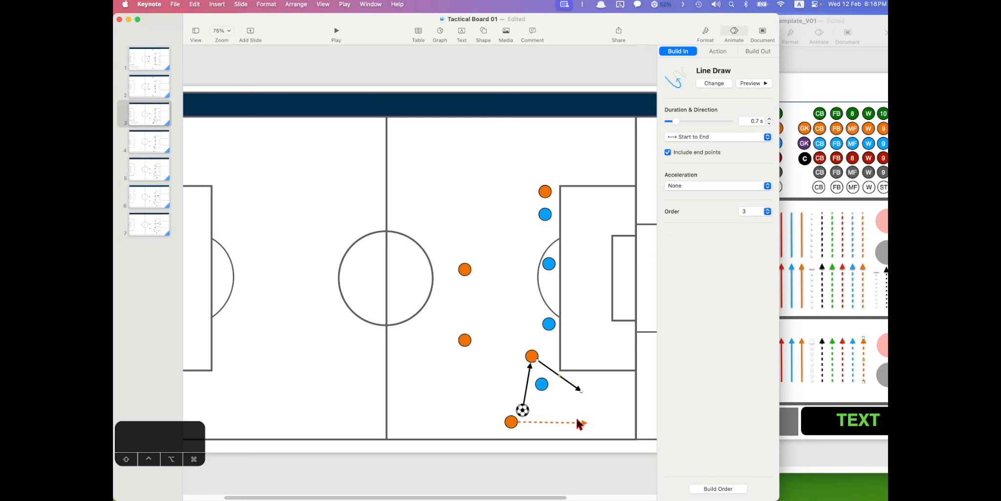
# - Raise the dashed arrow's tip and bend the orange run into a downward curve
pyautogui.moveTo(585, 421); pyautogui.dragTo(587, 402)
pyautogui.click(553, 409)
pyautogui.moveTo(554, 408); pyautogui.dragTo(556, 417)
pyautogui.click(607, 391)
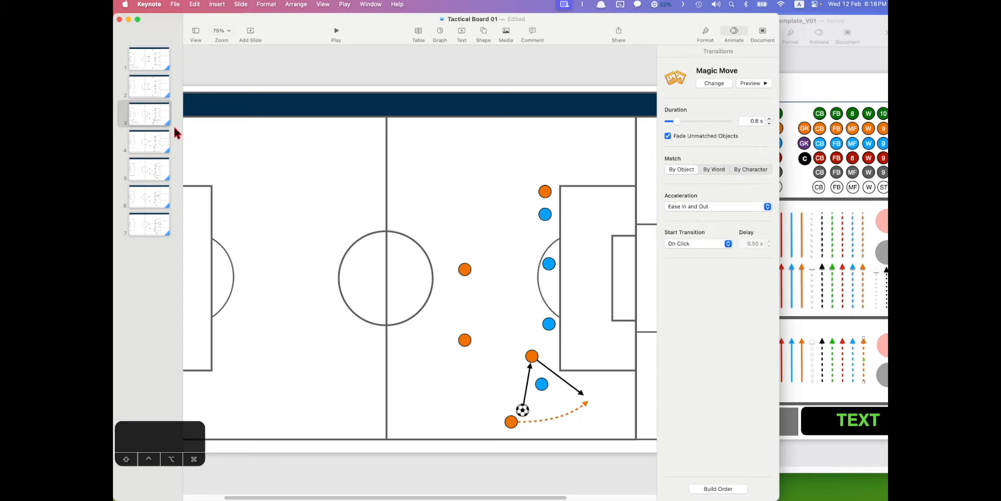
# - Play slide 3 to preview the arrows, then end the slideshow
pyautogui.click(145, 117)
pyautogui.click(337, 31)
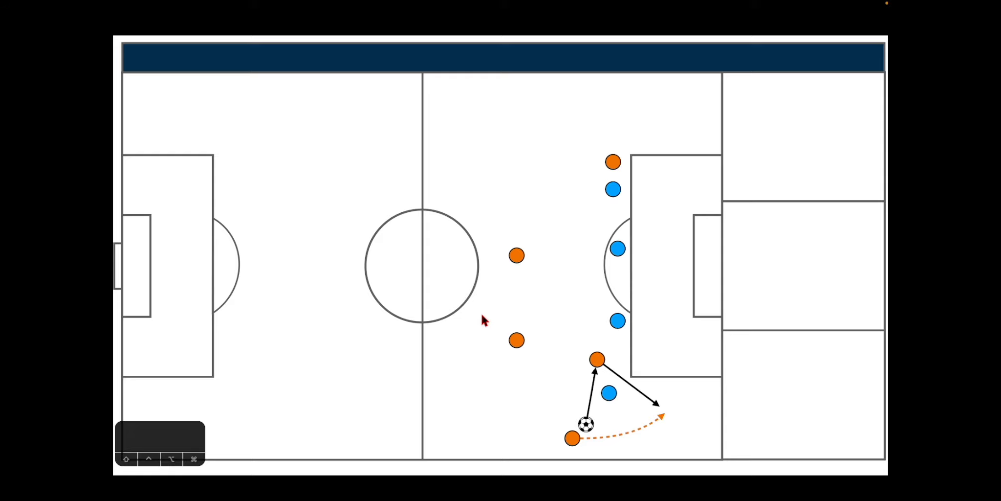
pyautogui.press('Escape')
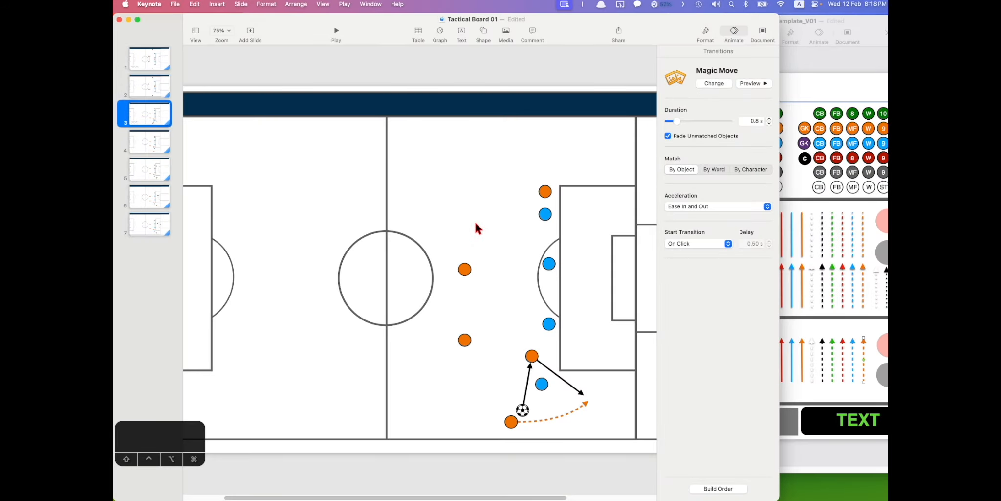
# - Add a text box reading '1' beside the first pass arrow
pyautogui.click(462, 34)
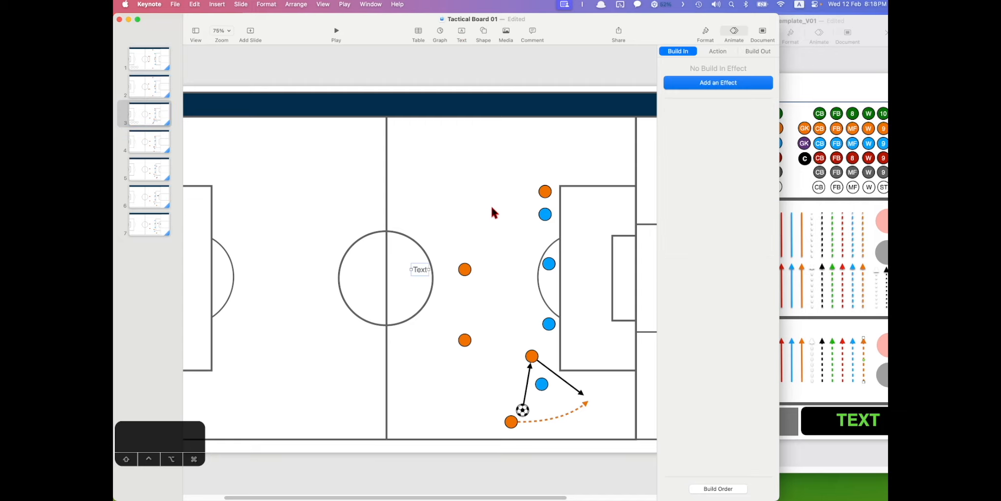
pyautogui.moveTo(418, 270); pyautogui.dragTo(518, 386)
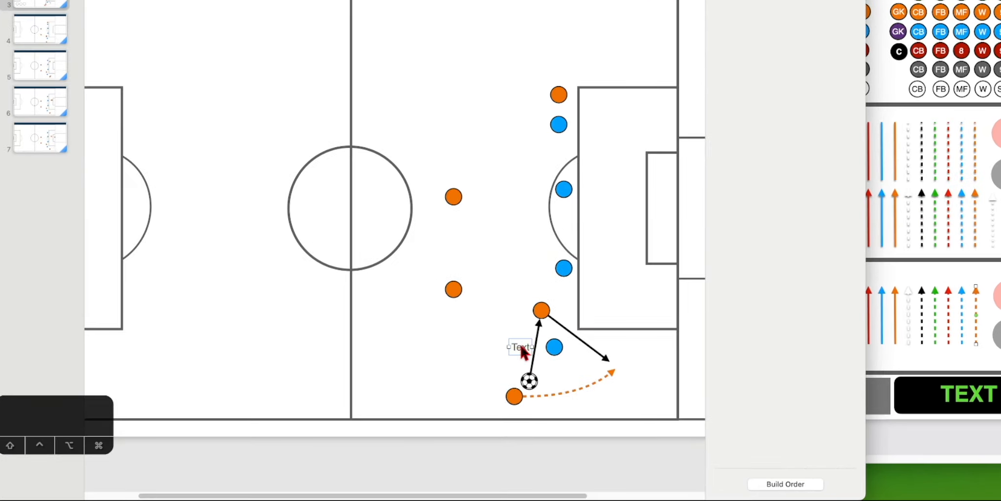
pyautogui.doubleClick(521, 346)
pyautogui.write('1')
pyautogui.click(511, 305)
pyautogui.click(522, 347)
# - Duplicate the label as '2' by the second arrow and '3' beneath the dashed orange arrow
pyautogui.press('super+d')
pyautogui.moveTo(528, 359); pyautogui.dragTo(572, 324)
pyautogui.doubleClick(570, 317)
pyautogui.write('2')
pyautogui.moveTo(576, 323); pyautogui.dragTo(579, 401)
pyautogui.doubleClick(578, 401)
pyautogui.write('3')
pyautogui.click(609, 400)
pyautogui.click(534, 348)
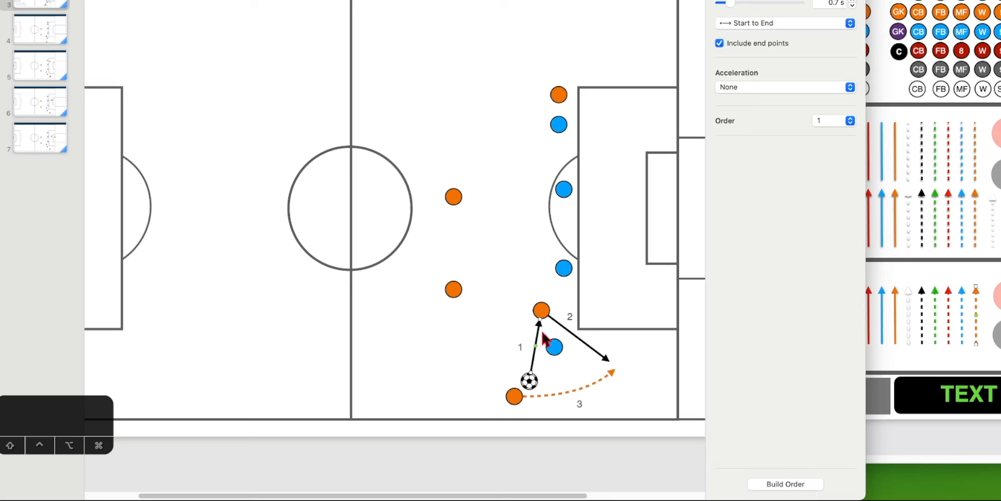
# - In Build Order, move the second Line Draw build below the third so arrows draw 1 to 3
pyautogui.click(597, 355)
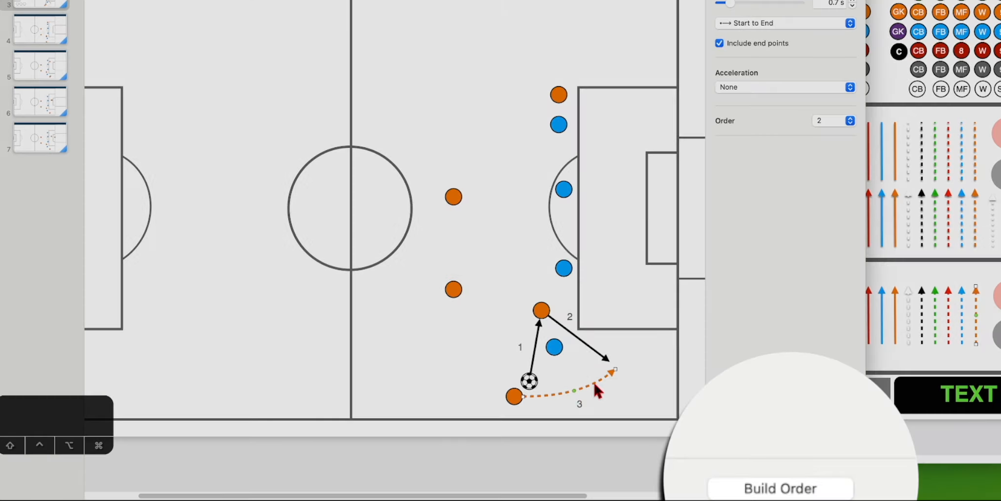
pyautogui.click(502, 304)
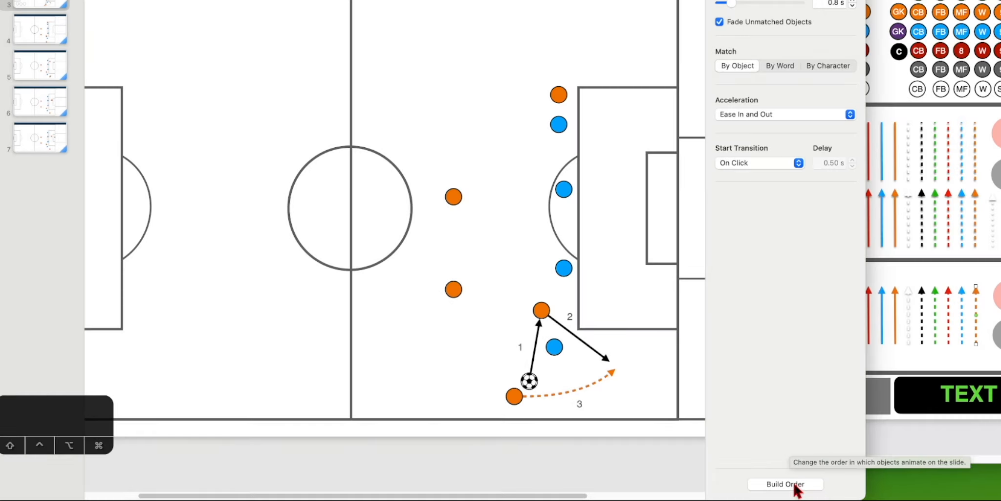
pyautogui.click(785, 484)
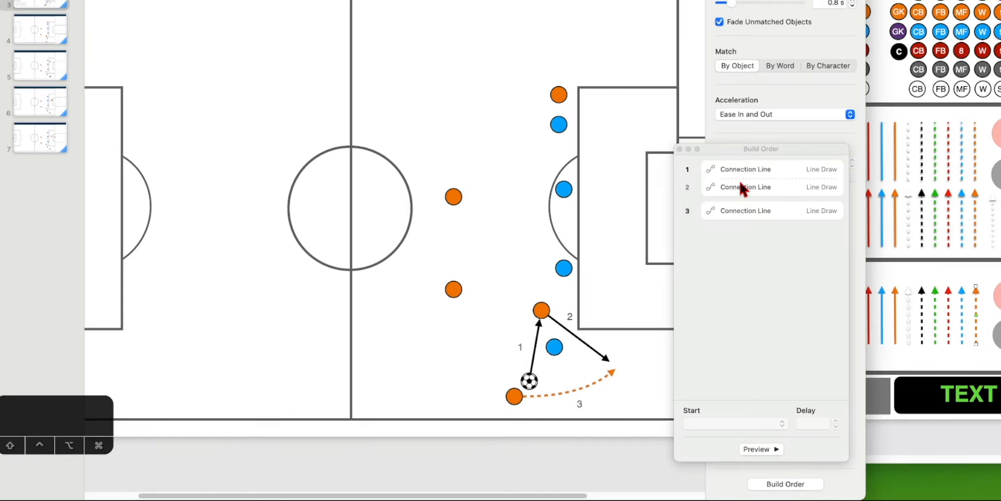
pyautogui.click(754, 240)
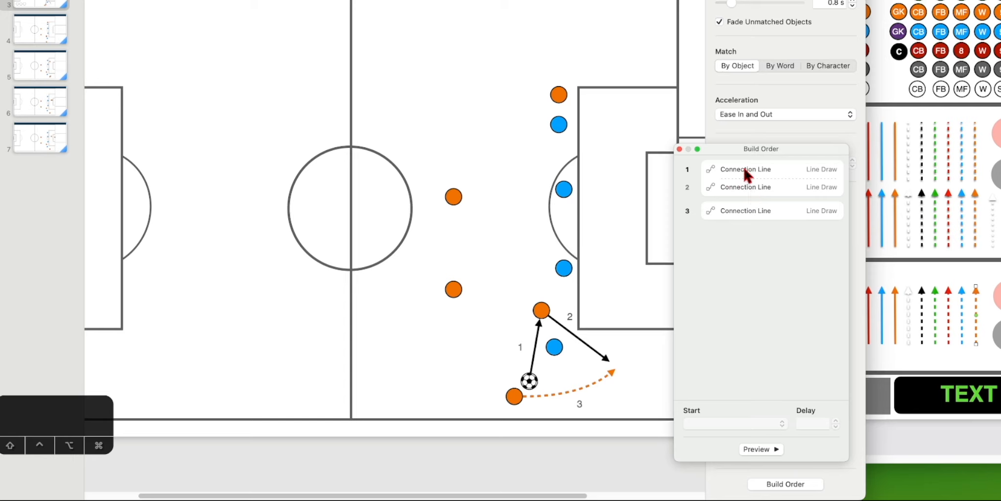
pyautogui.click(740, 166)
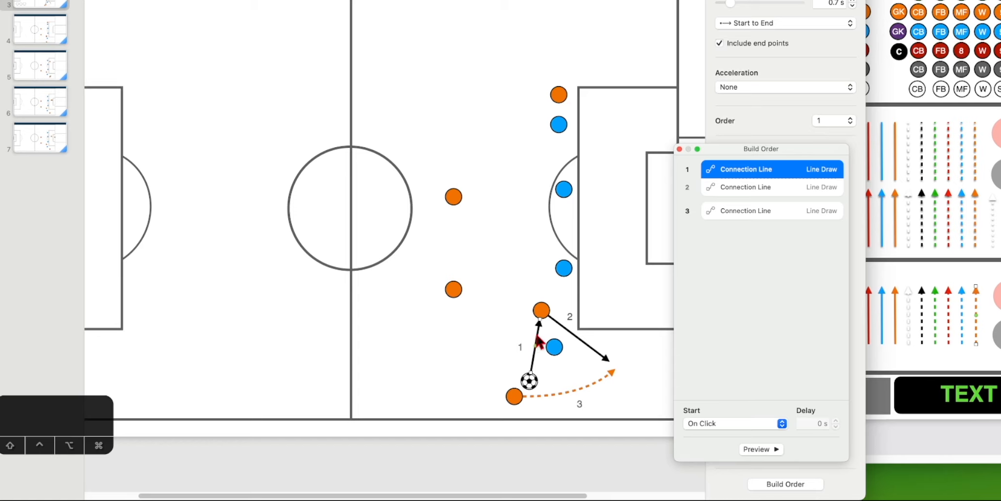
pyautogui.click(740, 186)
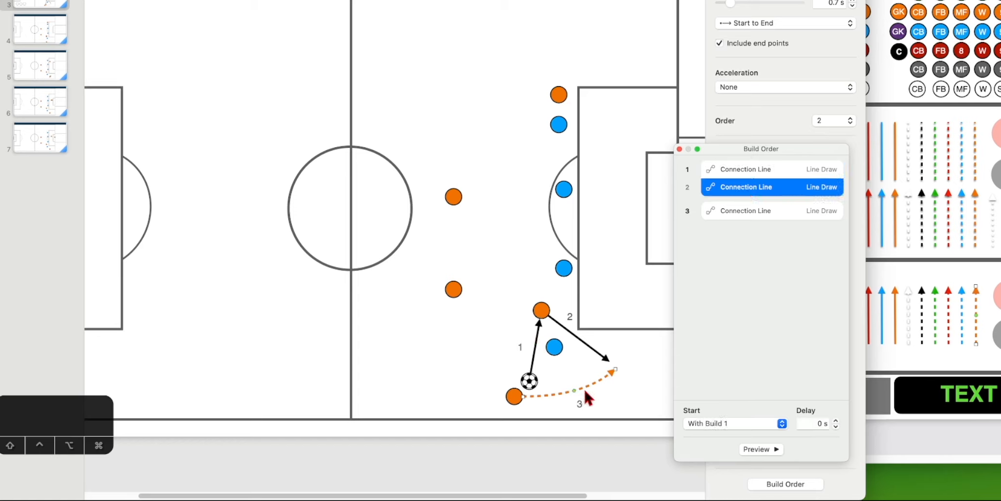
pyautogui.moveTo(760, 188); pyautogui.dragTo(760, 232)
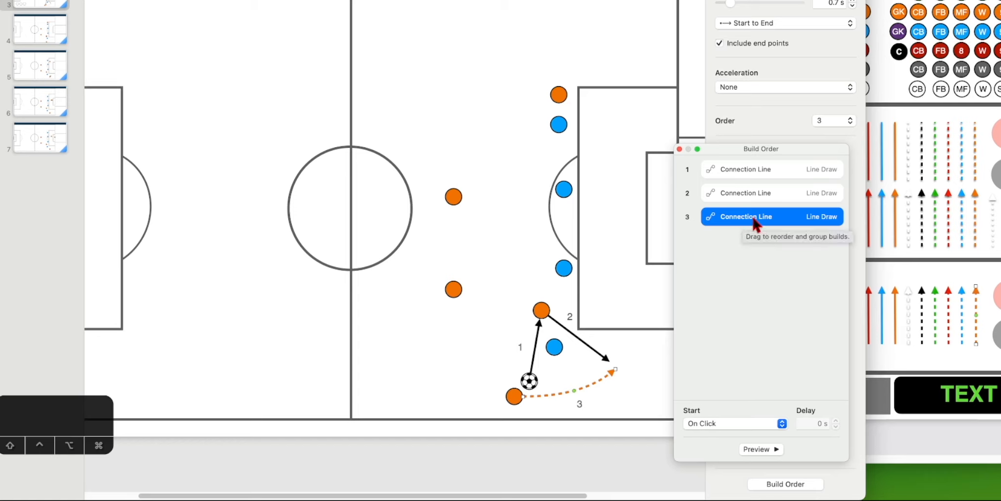
pyautogui.click(738, 167)
pyautogui.click(744, 188)
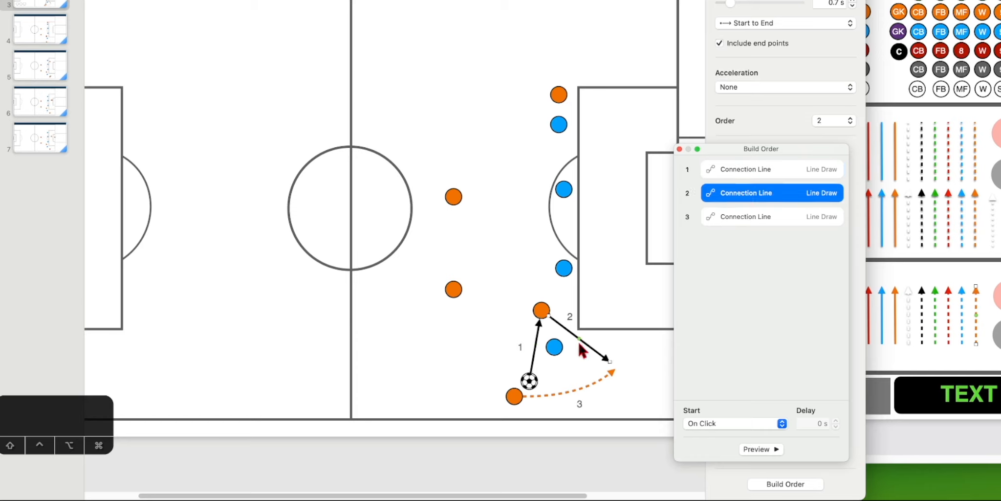
pyautogui.click(743, 217)
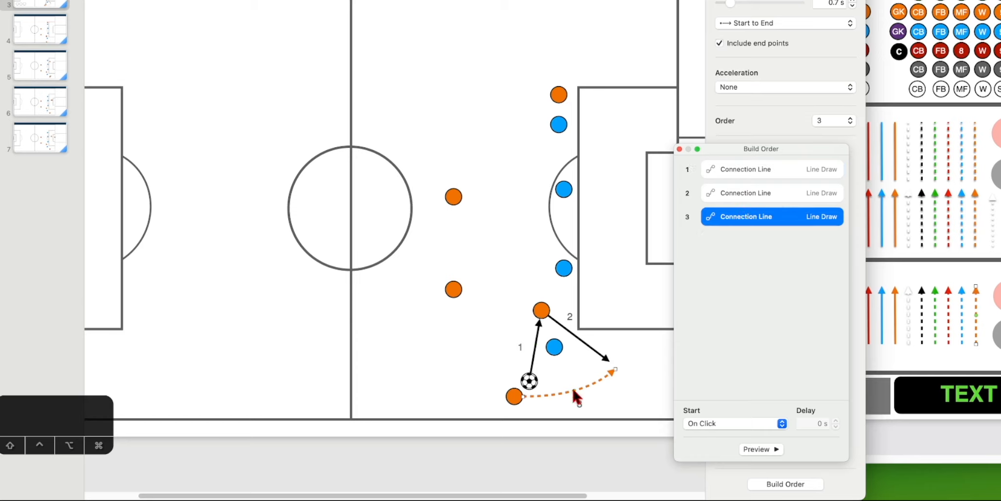
pyautogui.click(627, 137)
pyautogui.click(440, 1)
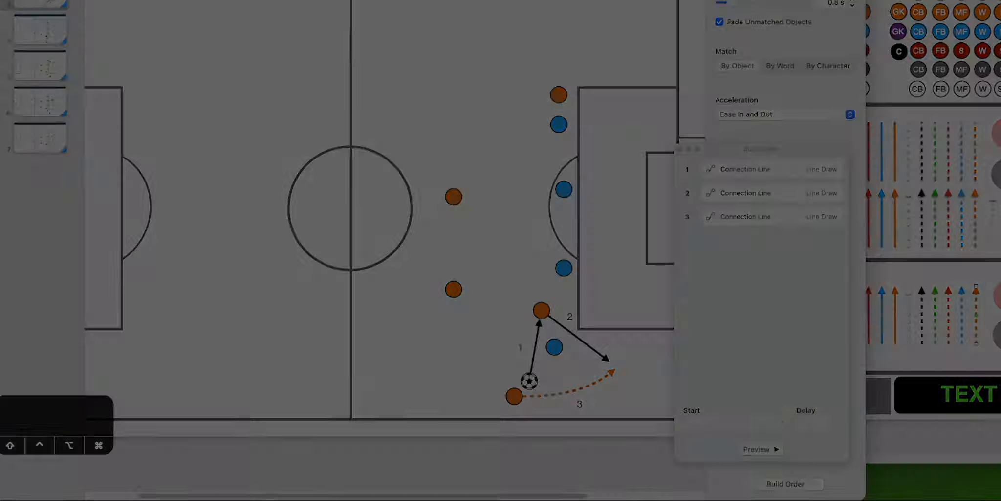
pyautogui.click(445, 91)
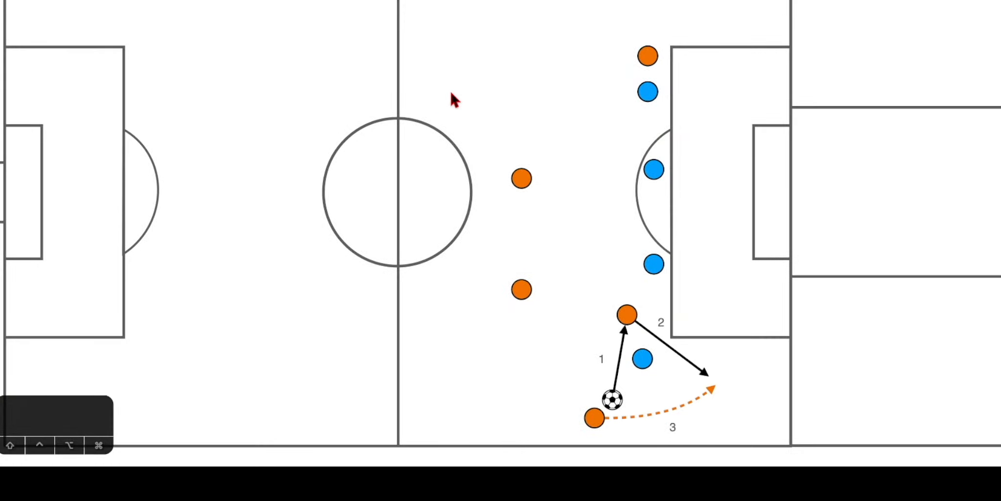
pyautogui.press('Escape')
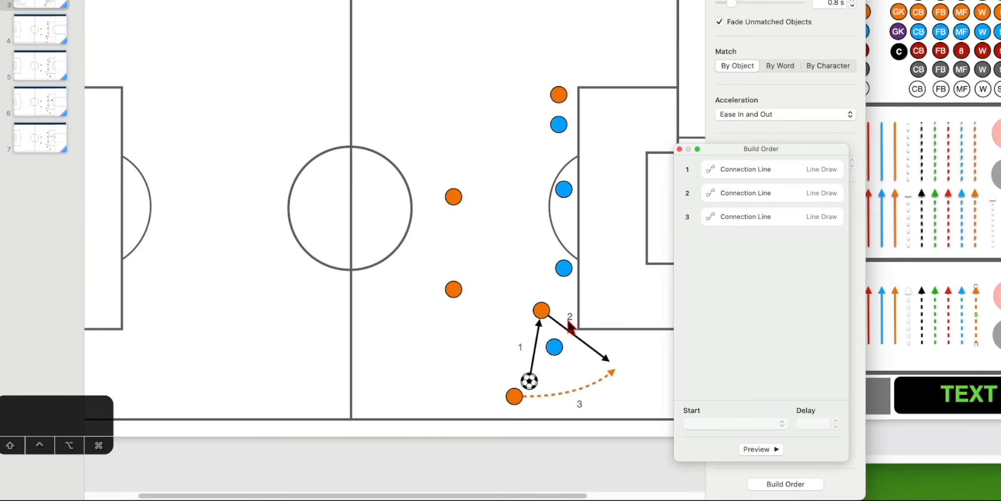
# - Paste a copy of the '2' label over the '3' label by the dashed orange run
pyautogui.click(519, 349)
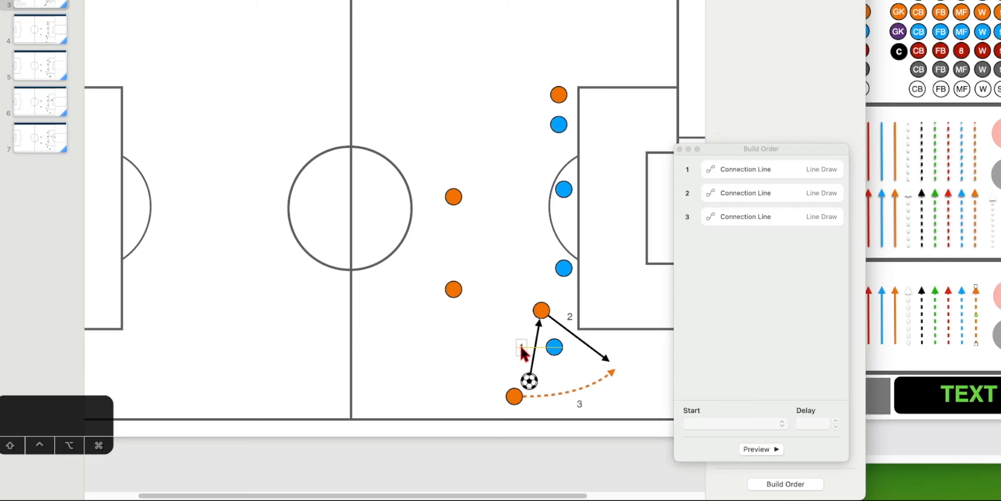
pyautogui.click(522, 348)
pyautogui.press('super+c')
pyautogui.click(586, 314)
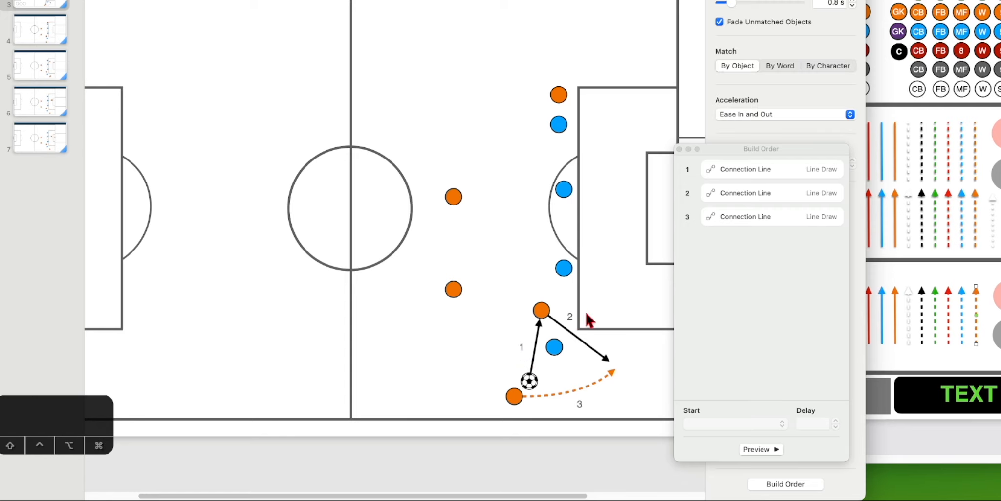
pyautogui.click(570, 316)
pyautogui.press('super+c')
pyautogui.press('super+v')
pyautogui.moveTo(572, 318); pyautogui.dragTo(574, 403)
pyautogui.click(620, 389)
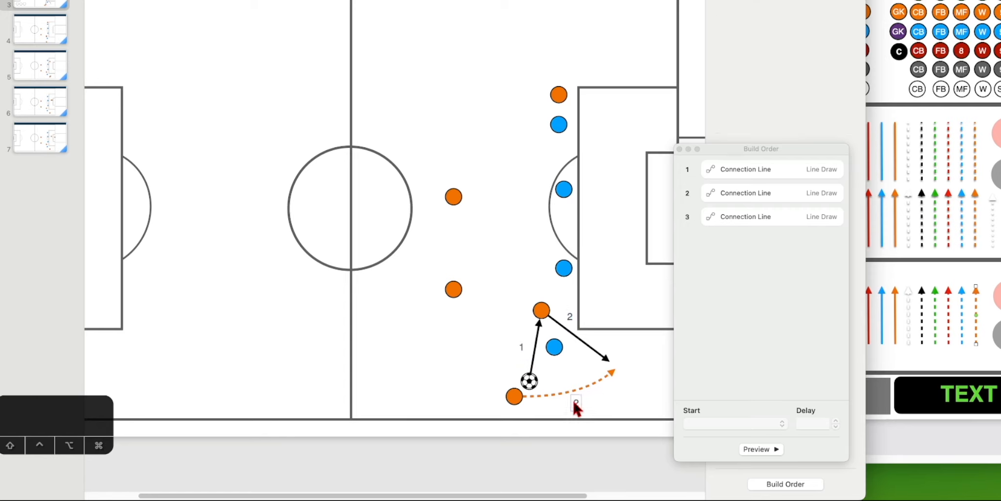
pyautogui.click(615, 381)
# - Move the third Line Draw build up and set it to start After Build 2
pyautogui.click(578, 338)
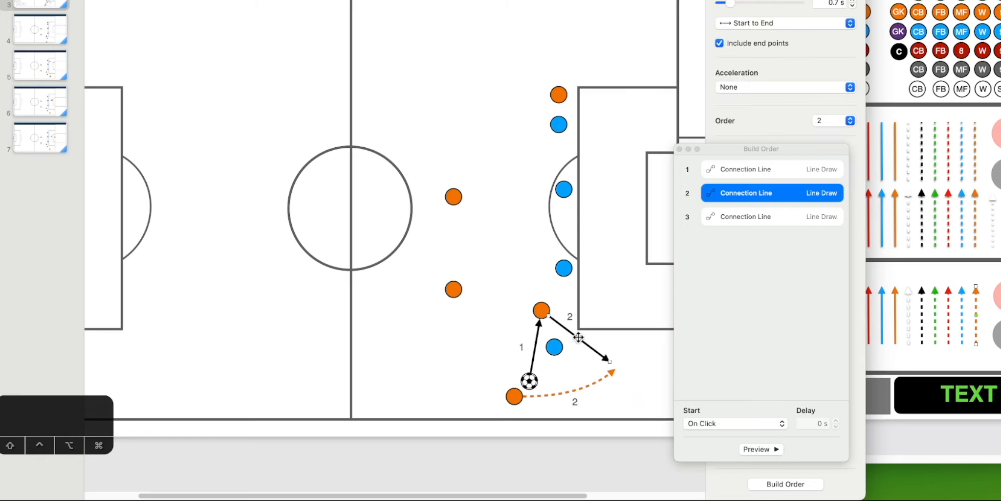
pyautogui.keyDown('shift'); pyautogui.click(592, 381); pyautogui.keyUp('shift')
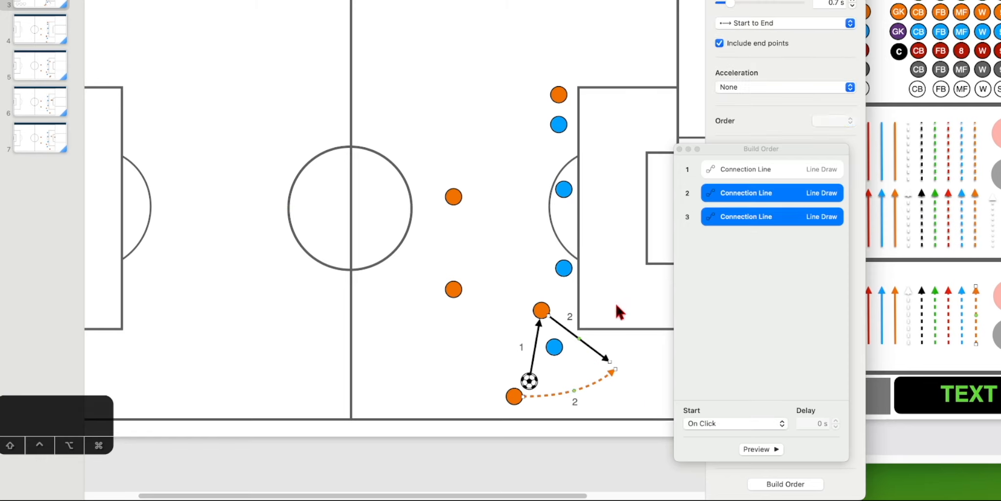
pyautogui.click(751, 251)
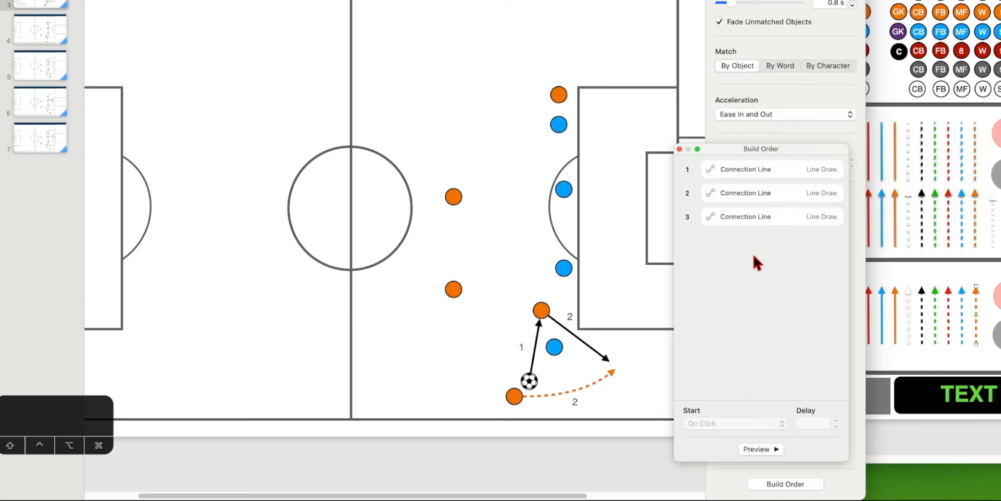
pyautogui.moveTo(738, 214); pyautogui.dragTo(765, 194)
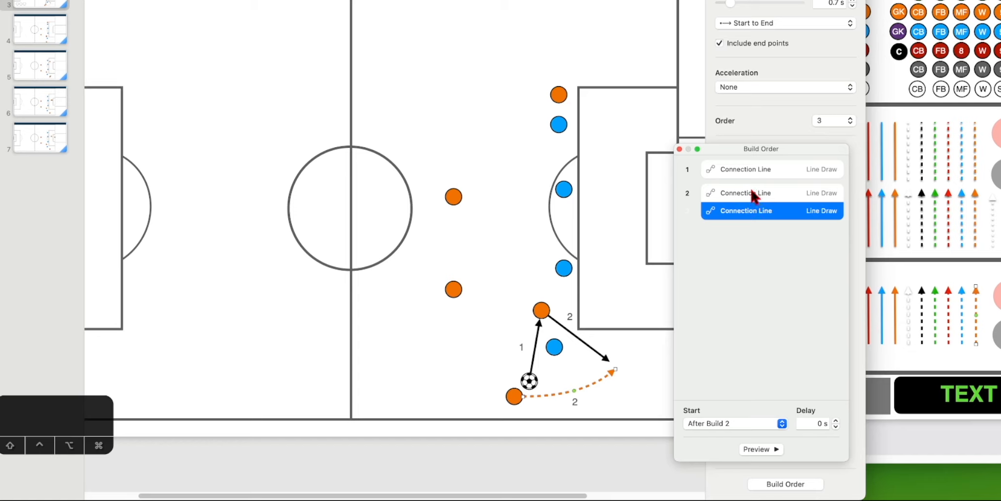
pyautogui.click(750, 193)
pyautogui.click(739, 214)
pyautogui.click(747, 423)
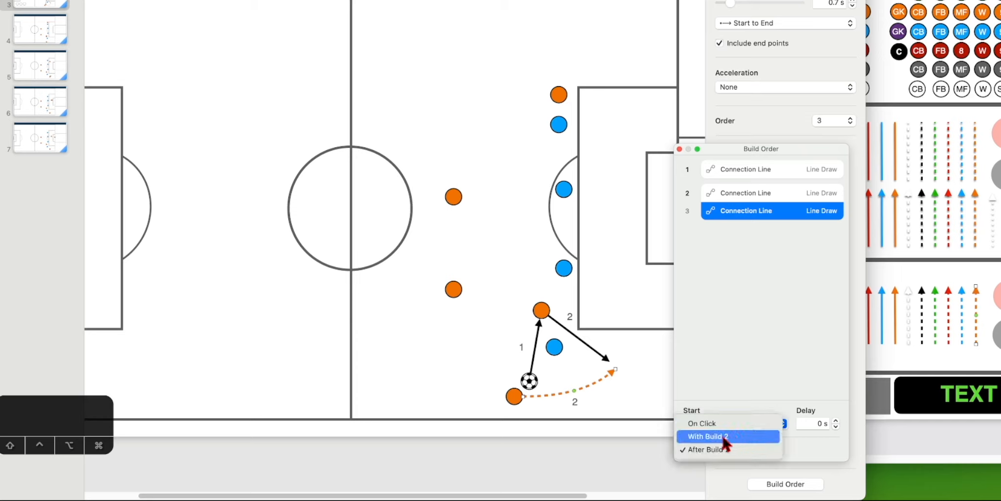
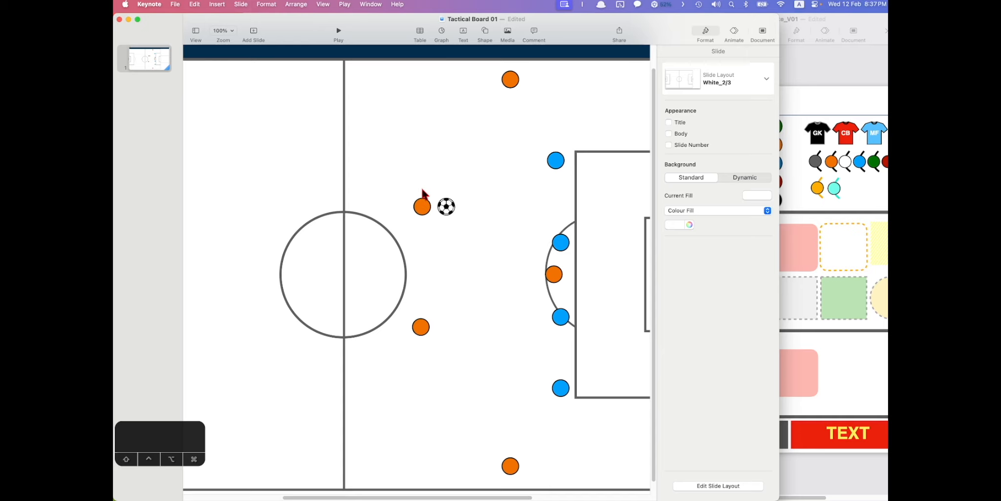
# - Select the orange circle beside the ball on the pitch
pyautogui.click(422, 206)
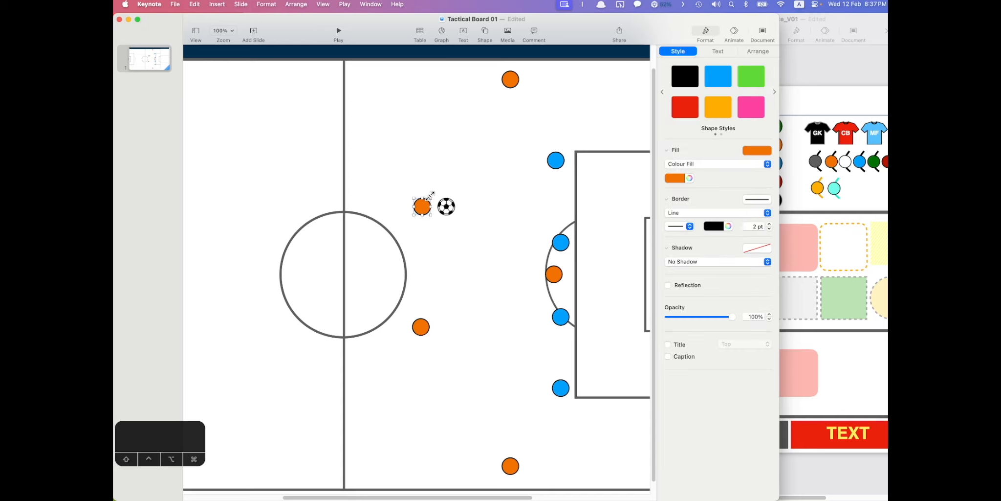
# - Try turquoise and salmon fills on the orange circle beside the ball
pyautogui.click(434, 191)
pyautogui.click(424, 209)
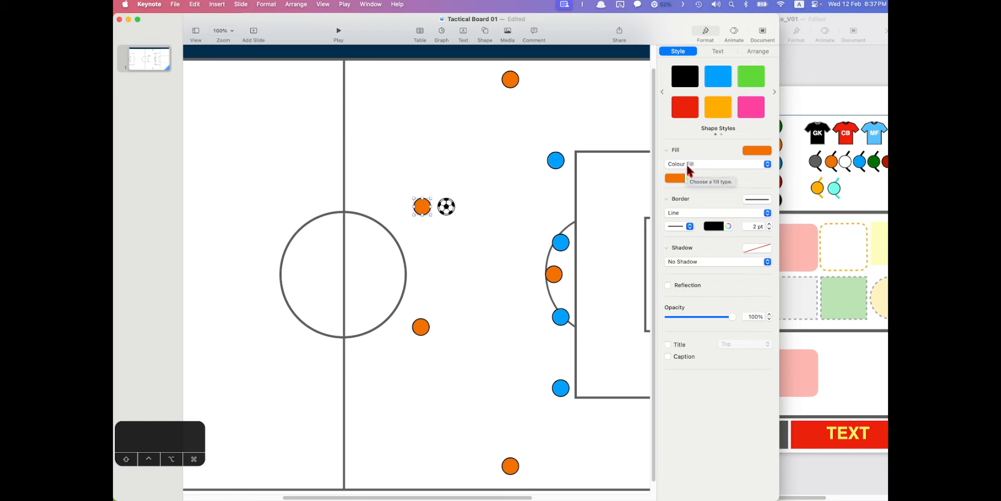
pyautogui.click(677, 178)
pyautogui.click(654, 208)
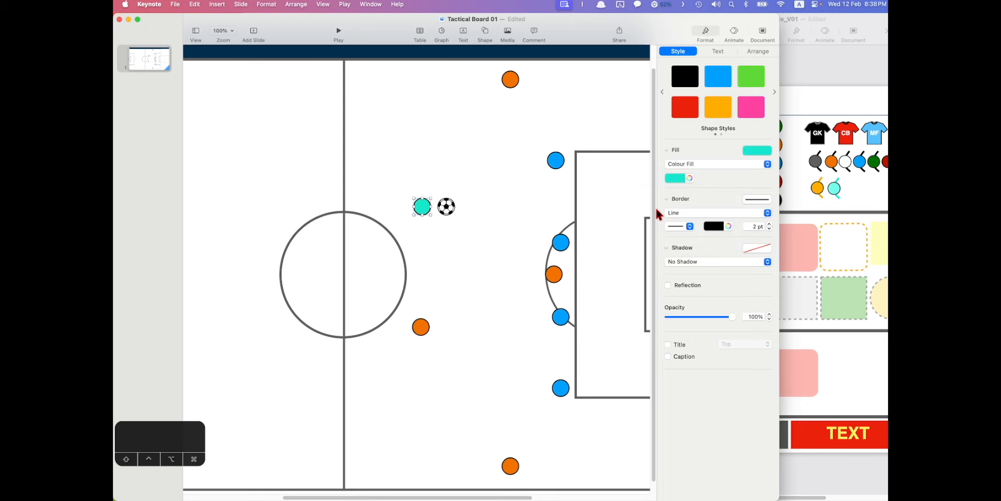
pyautogui.click(677, 177)
pyautogui.click(712, 208)
pyautogui.click(689, 178)
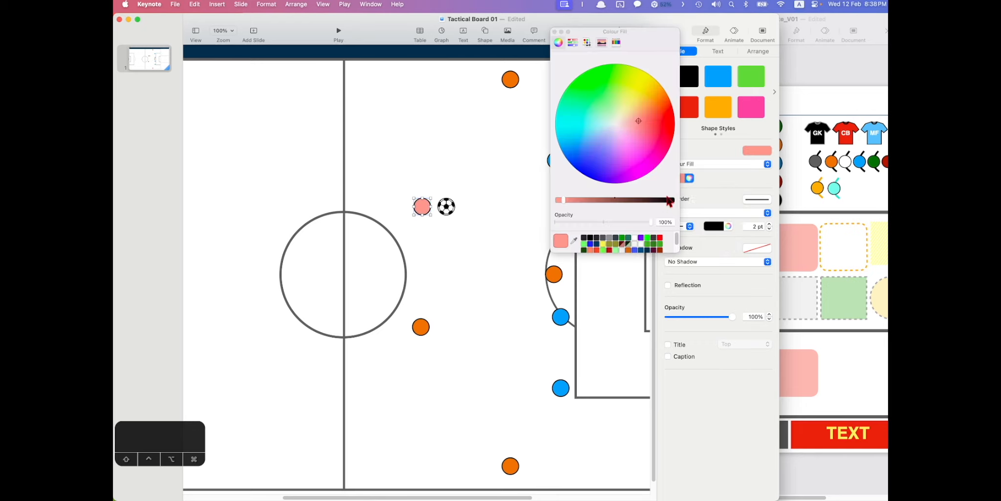
pyautogui.click(555, 32)
# - Switch the circle to an image fill using the player's face photo
pyautogui.click(694, 165)
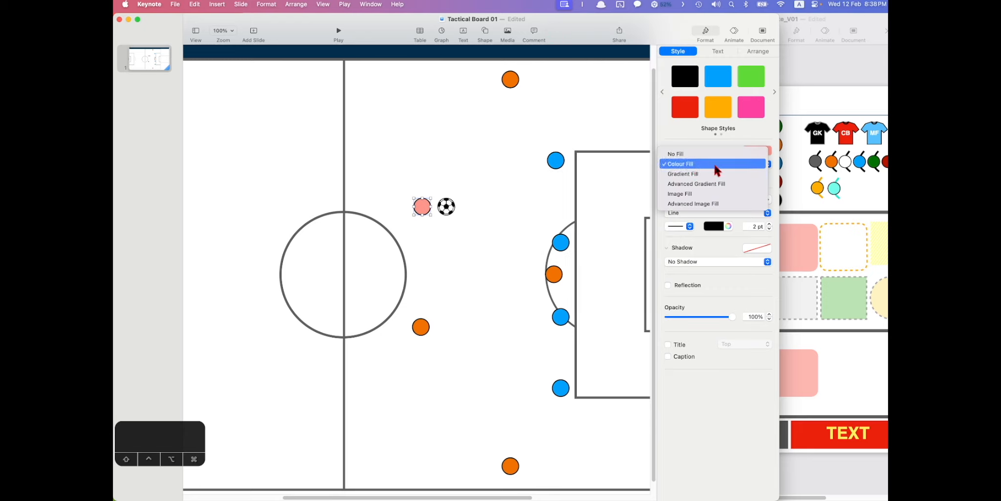
pyautogui.click(697, 194)
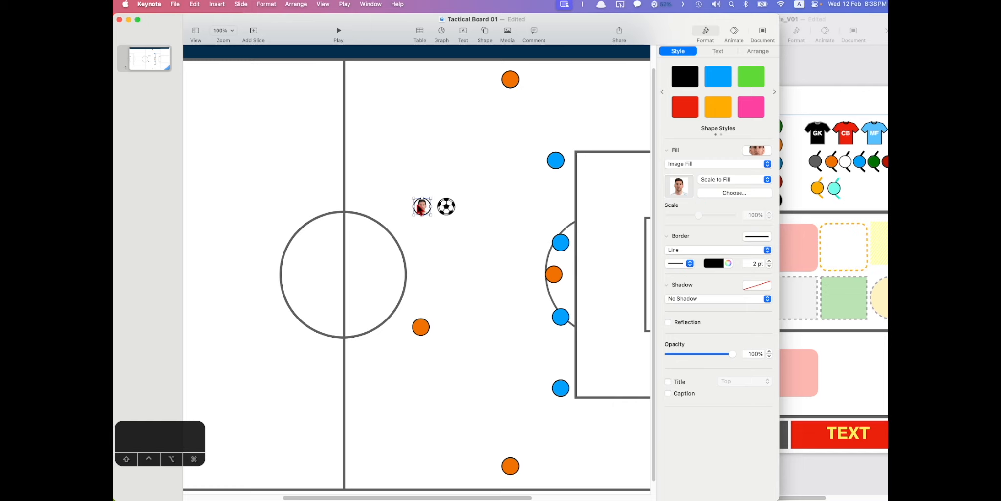
pyautogui.click(721, 192)
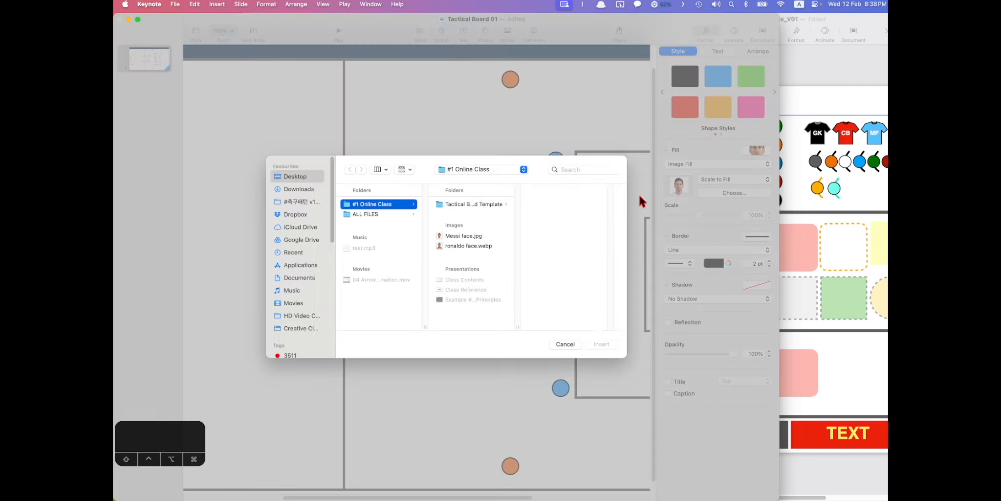
pyautogui.click(449, 245)
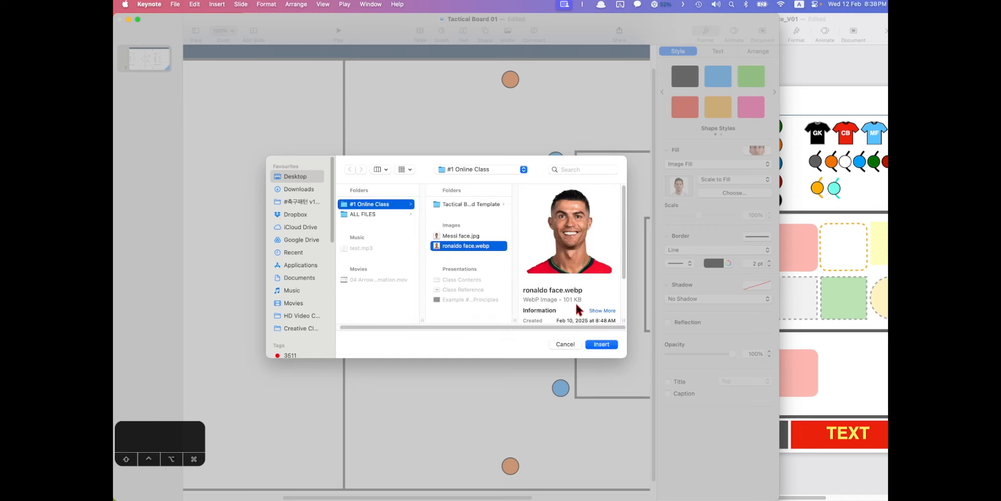
pyautogui.click(609, 344)
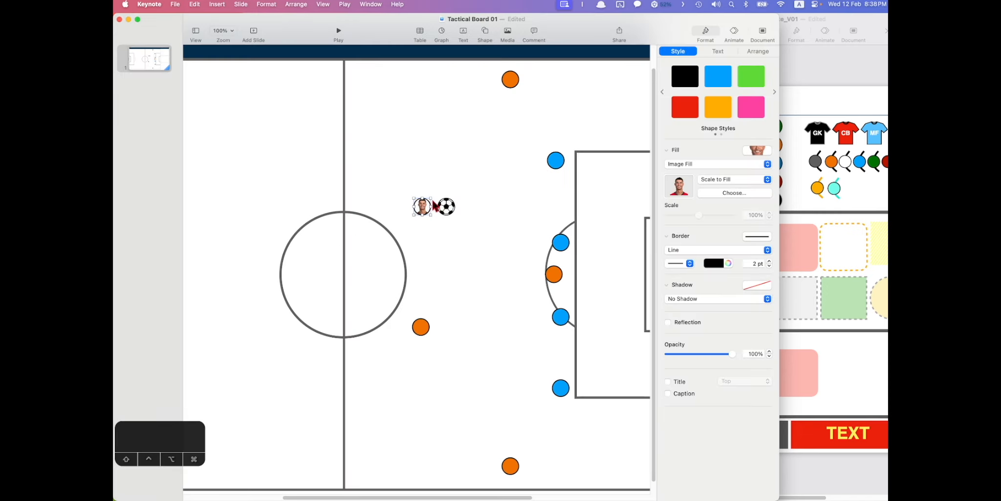
# - Enlarge the photo circle and place it beside the ball
pyautogui.moveTo(430, 197)
pyautogui.mouseDown()
pyautogui.moveTo(447, 180)
pyautogui.moveTo(413, 204)
pyautogui.mouseUp()
pyautogui.click(438, 177)
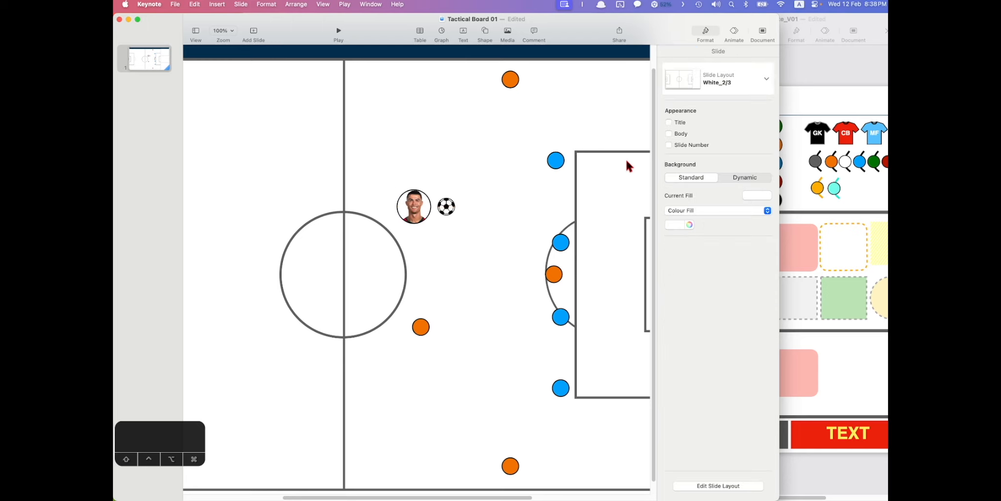
pyautogui.click(798, 67)
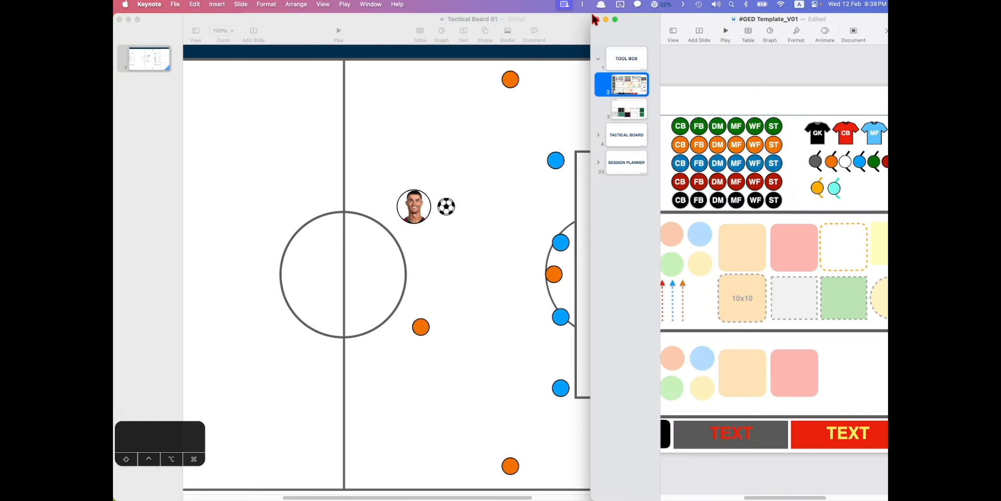
# - Enlarge the template window and select the player photo circle in its toolbox
pyautogui.moveTo(592, 13); pyautogui.dragTo(288, 14)
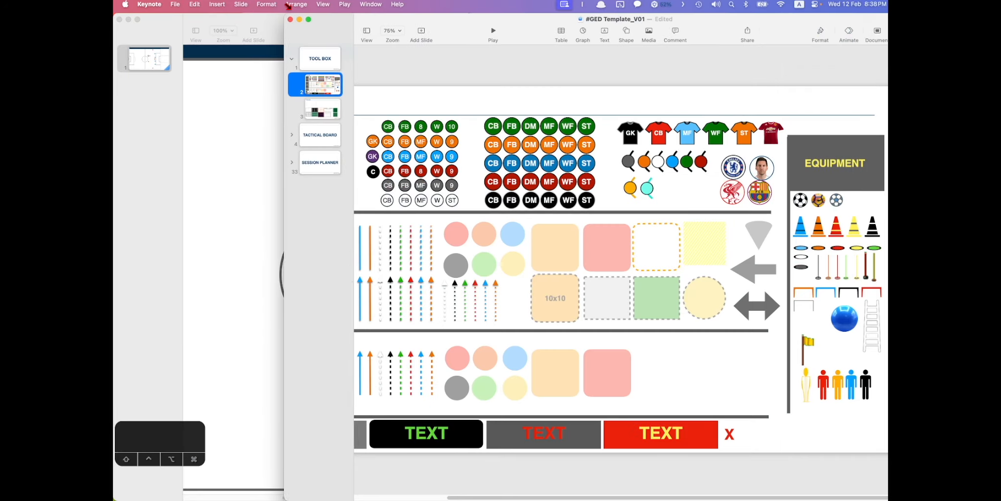
pyautogui.click(682, 183)
pyautogui.scroll(5, 757, 159)
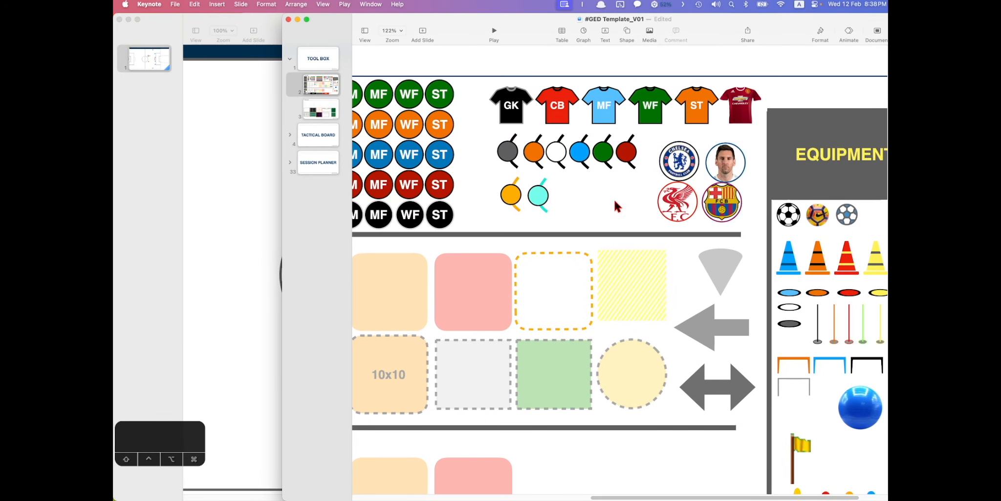
pyautogui.click(714, 169)
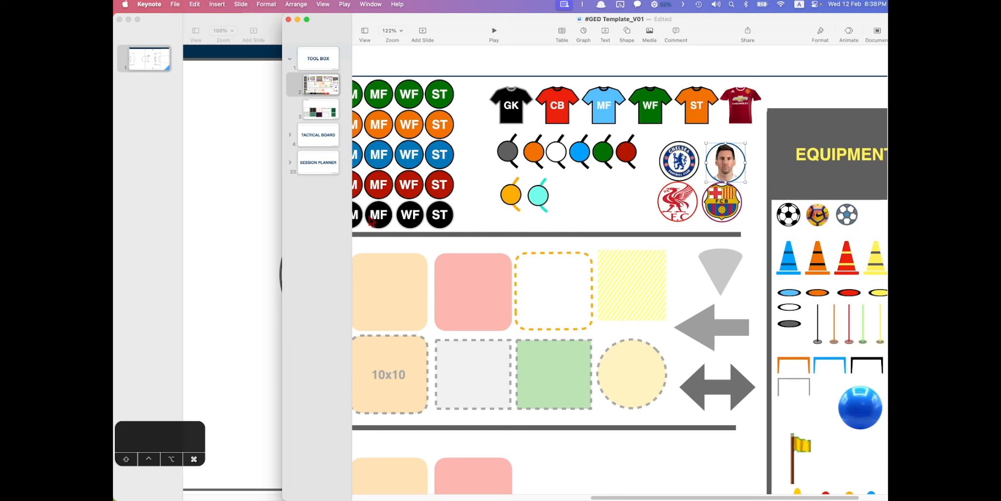
# - Paste the template photo circle onto the pitch and delete the earlier one
pyautogui.click(259, 208)
pyautogui.press('cmd+v')
pyautogui.moveTo(633, 128); pyautogui.dragTo(357, 167)
pyautogui.click(345, 214)
pyautogui.press('Delete')
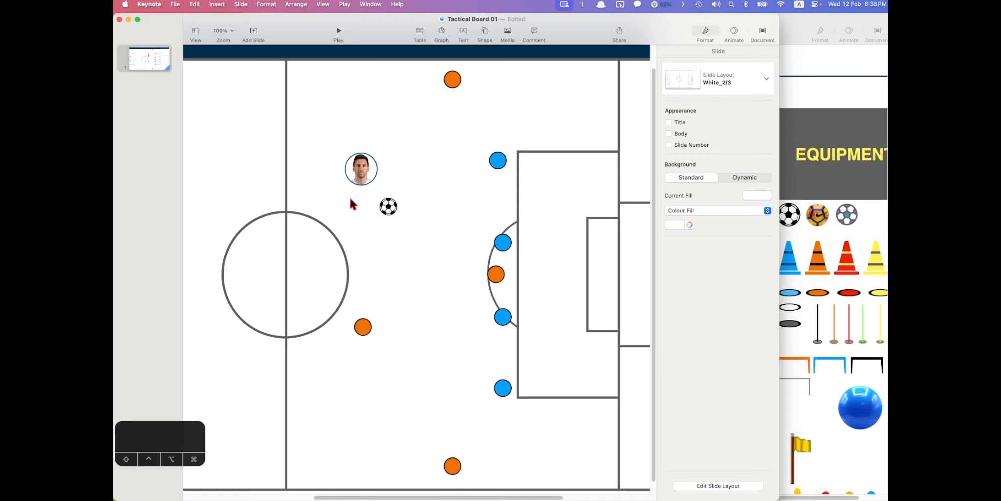
# - Fill the pasted circle with the player's face photo and align it to the guide
pyautogui.click(362, 165)
pyautogui.click(715, 193)
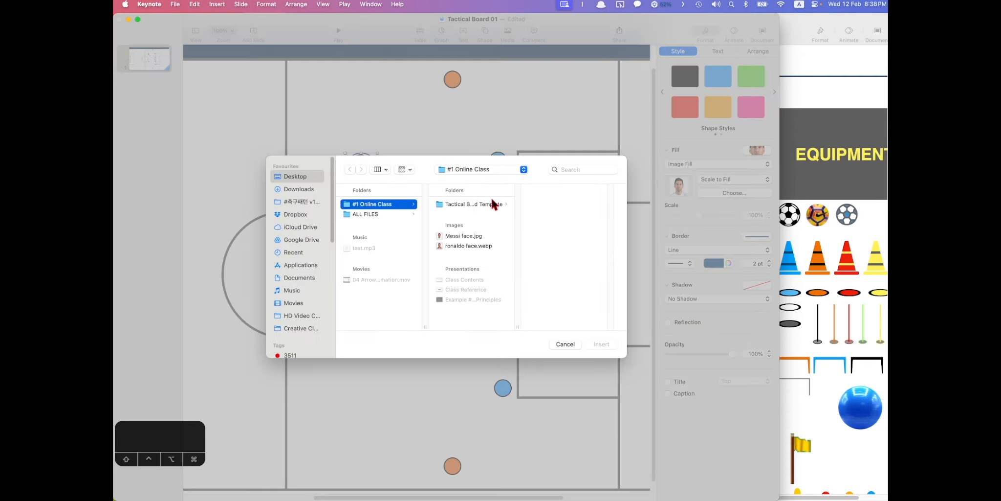
pyautogui.click(459, 245)
pyautogui.click(603, 344)
pyautogui.click(381, 172)
pyautogui.moveTo(371, 170); pyautogui.dragTo(372, 172)
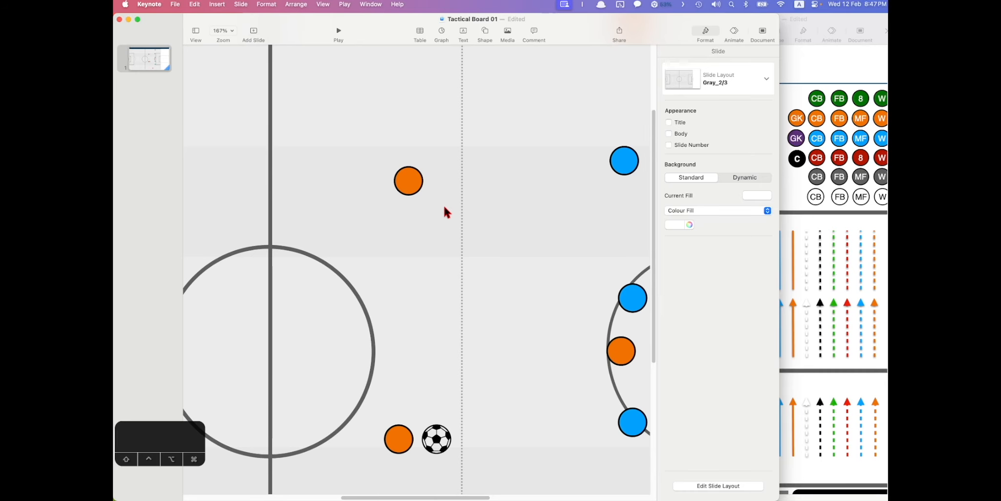
# - Type a player label inside the upper orange circle
pyautogui.scroll(5, 404, 179)
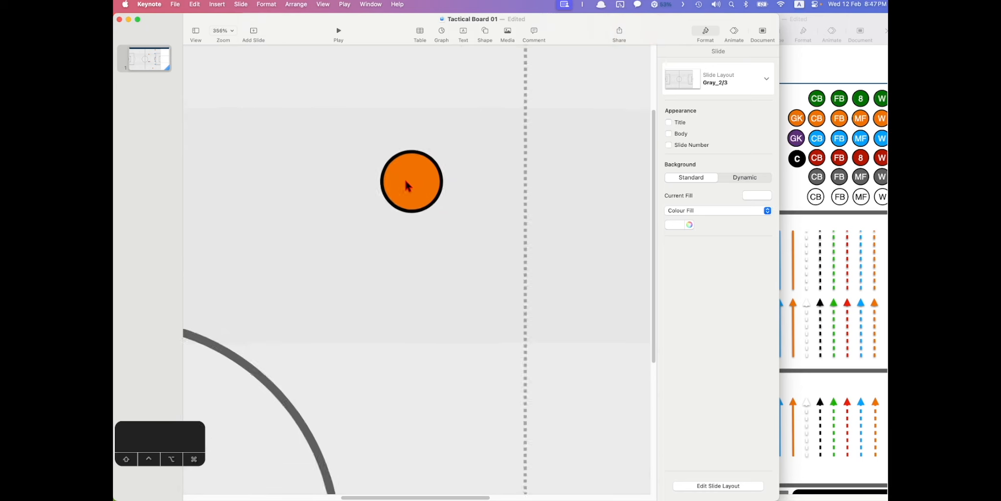
pyautogui.doubleClick(410, 179)
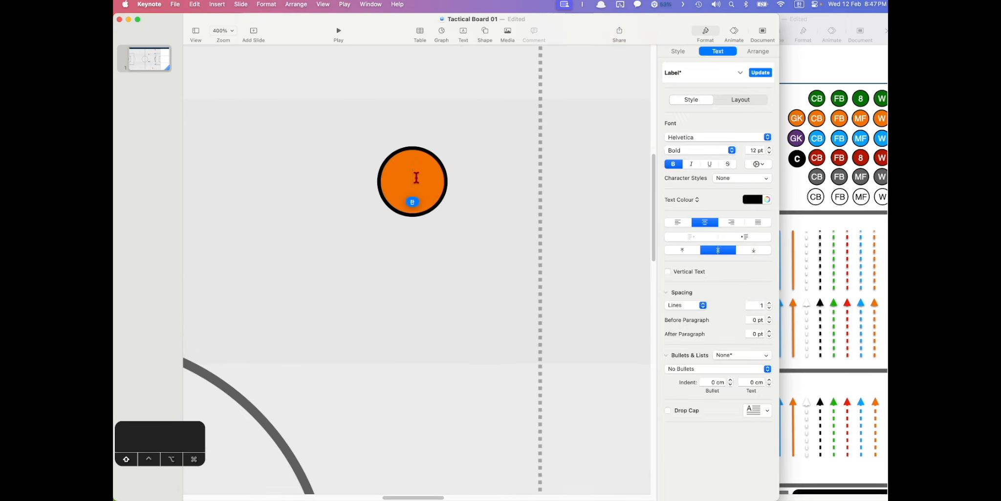
pyautogui.write('GE')
pyautogui.press('BackSpace')
pyautogui.press('BackSpace')
pyautogui.write('GE')
pyautogui.press('BackSpace')
pyautogui.press('BackSpace')
pyautogui.click(464, 158)
# - Enlarge the orange circle so its GED label shows
pyautogui.click(434, 168)
pyautogui.moveTo(445, 147); pyautogui.dragTo(482, 111)
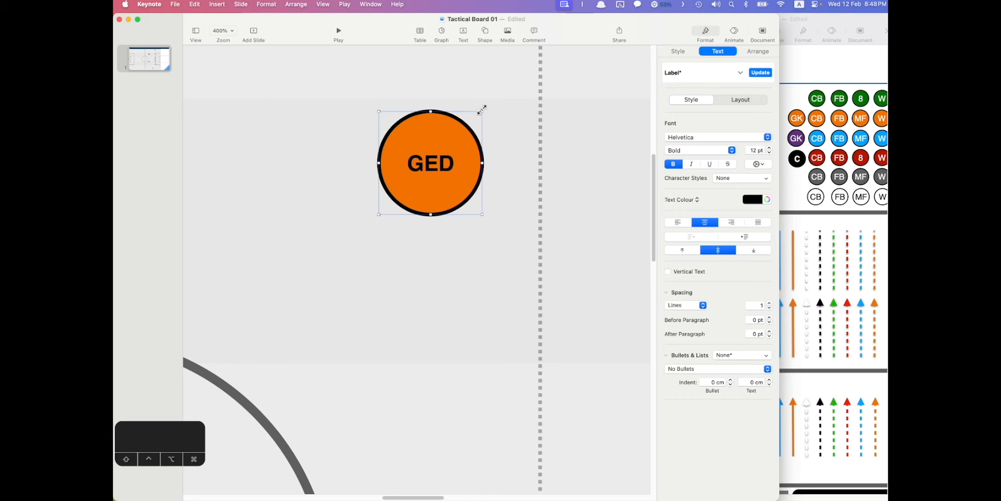
pyautogui.moveTo(480, 108); pyautogui.dragTo(450, 150)
pyautogui.click(454, 166)
# - Set the GED label's font size to 5 pt
pyautogui.click(416, 178)
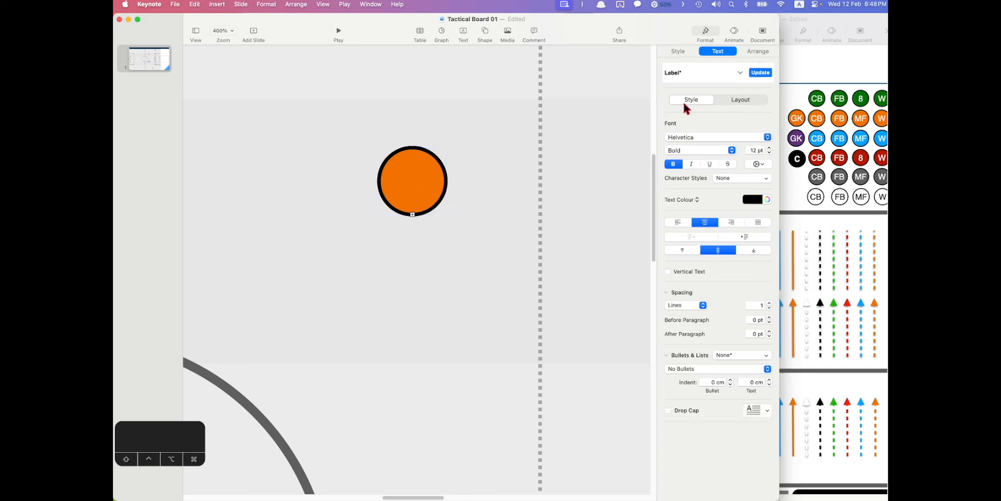
pyautogui.click(751, 150)
pyautogui.write('5')
pyautogui.press('Return')
pyautogui.click(467, 214)
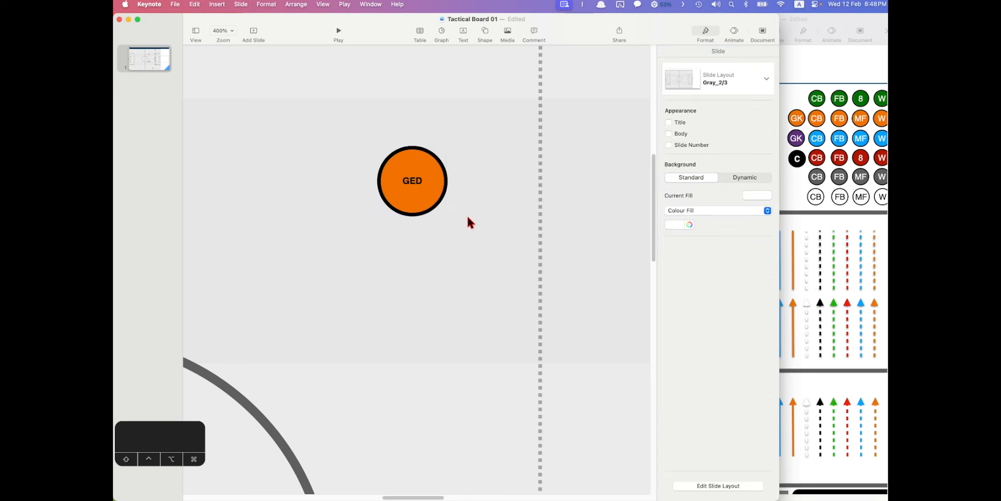
pyautogui.scroll(-5, 462, 211)
pyautogui.scroll(-4, 462, 210)
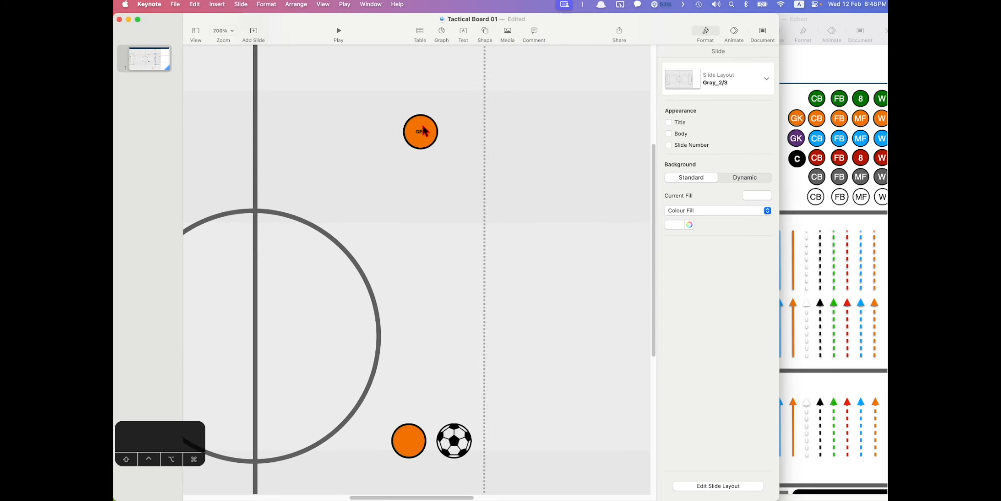
# - Nudge the GED circle down and copy the orange CB circle from the template toolbox
pyautogui.moveTo(423, 139); pyautogui.dragTo(413, 183)
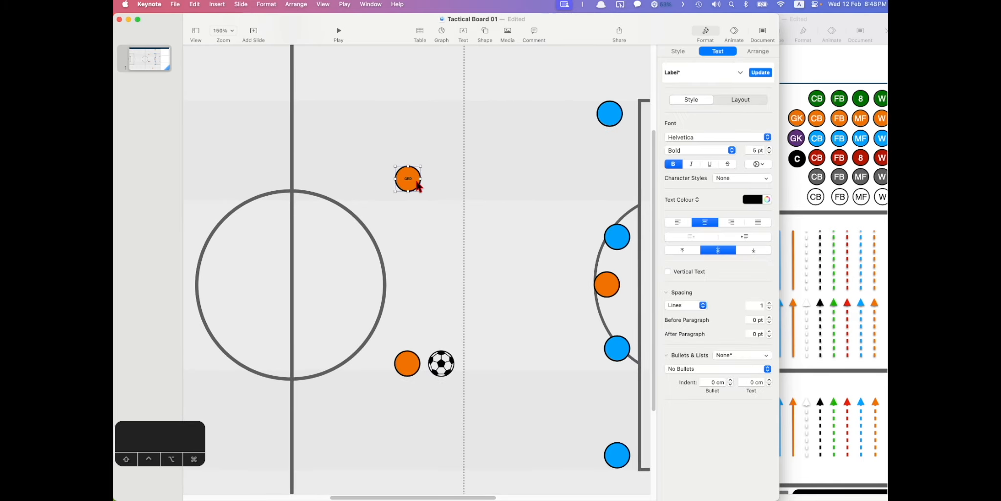
pyautogui.click(435, 209)
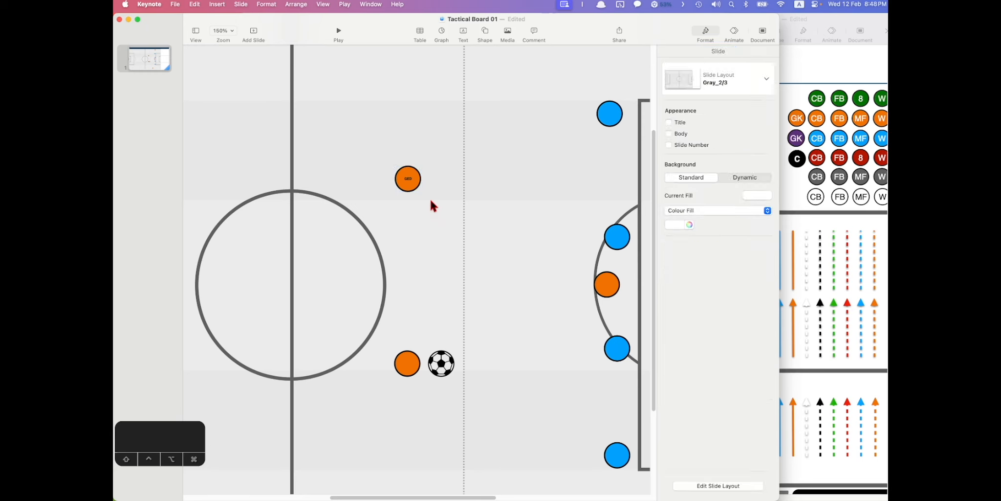
pyautogui.click(807, 58)
pyautogui.scroll(3, 798, 146)
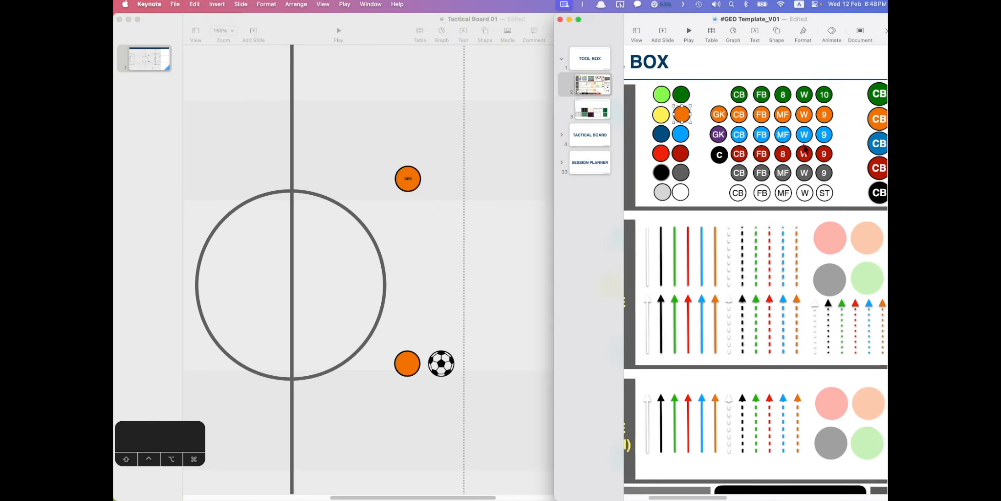
pyautogui.hscroll(-3, 798, 146)
pyautogui.moveTo(697, 125); pyautogui.dragTo(800, 221)
pyautogui.click(787, 184)
pyautogui.click(717, 154)
pyautogui.press('super+c')
# - Paste the CB circle onto the pitch beside the GED circle
pyautogui.click(461, 166)
pyautogui.press('super+v')
pyautogui.moveTo(211, 71); pyautogui.dragTo(520, 239)
pyautogui.click(565, 229)
pyautogui.scroll(5, 564, 232)
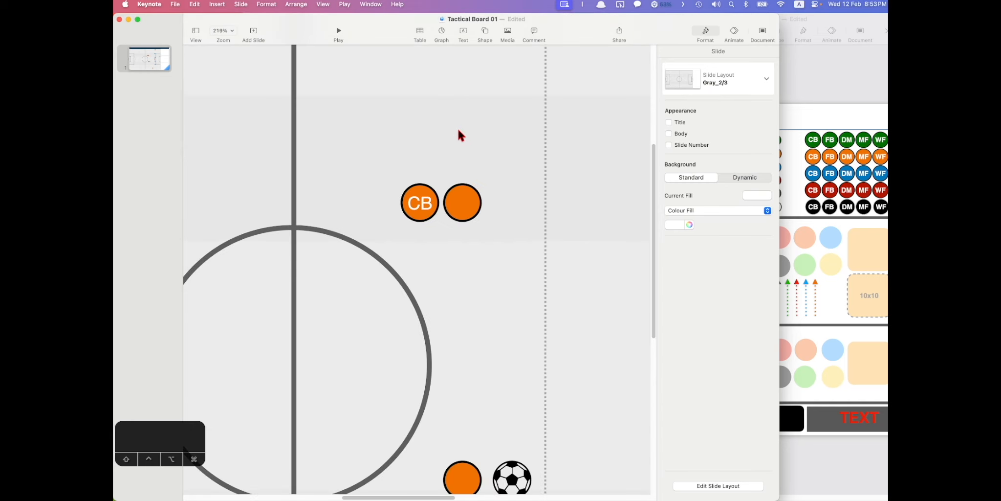
# - Ungroup the CB circle and label, regroup them, and move the player upward
pyautogui.rightClick(422, 204)
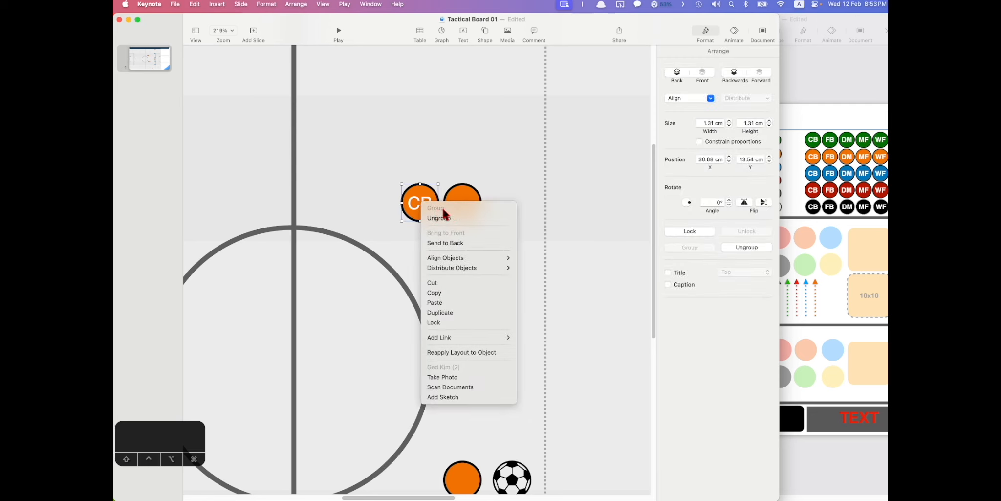
pyautogui.click(449, 218)
pyautogui.click(428, 185)
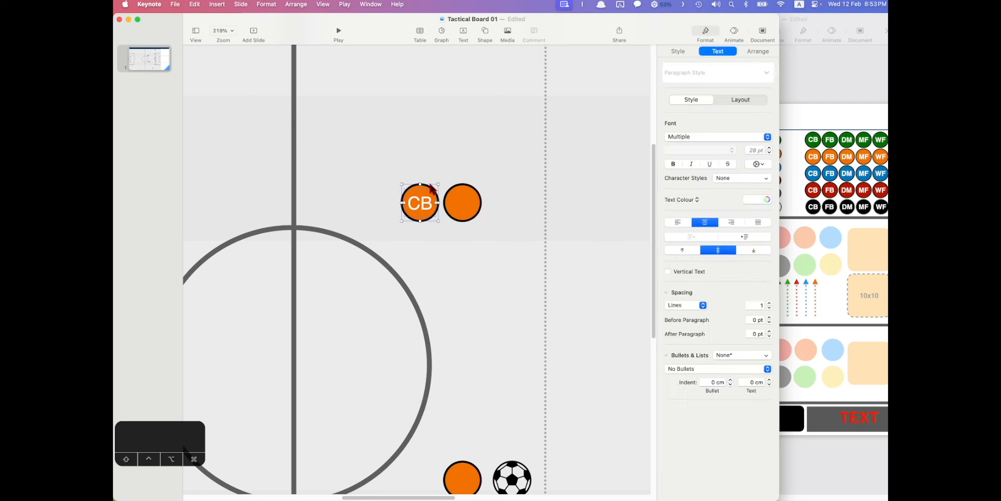
pyautogui.moveTo(422, 204); pyautogui.dragTo(384, 201)
pyautogui.click(418, 205)
pyautogui.click(442, 248)
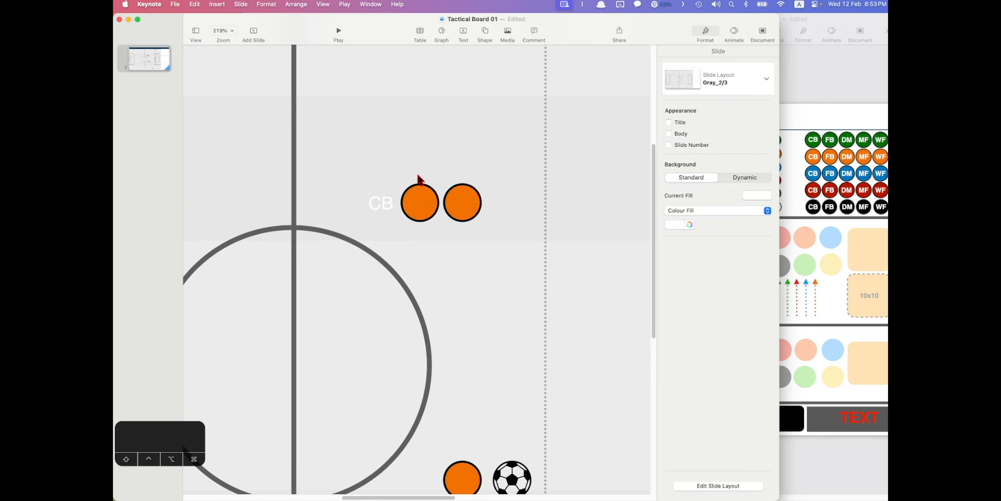
pyautogui.moveTo(385, 201); pyautogui.dragTo(426, 204)
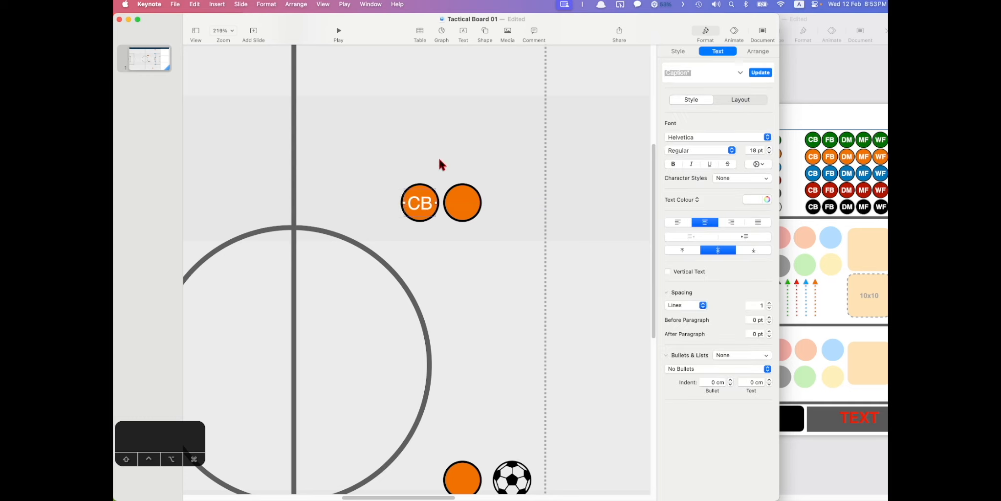
pyautogui.keyDown('shift'); pyautogui.click(413, 201); pyautogui.keyUp('shift')
pyautogui.rightClick(421, 198)
pyautogui.click(448, 204)
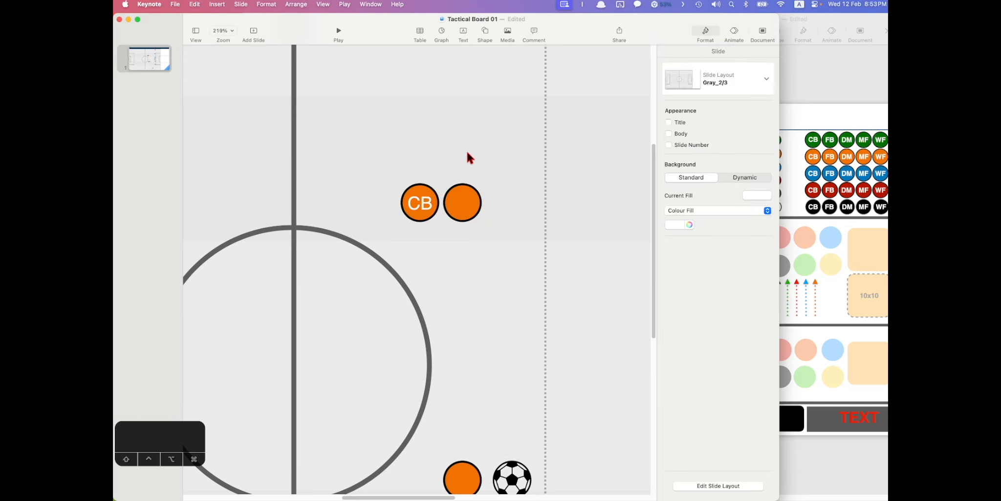
pyautogui.moveTo(422, 204); pyautogui.dragTo(416, 158)
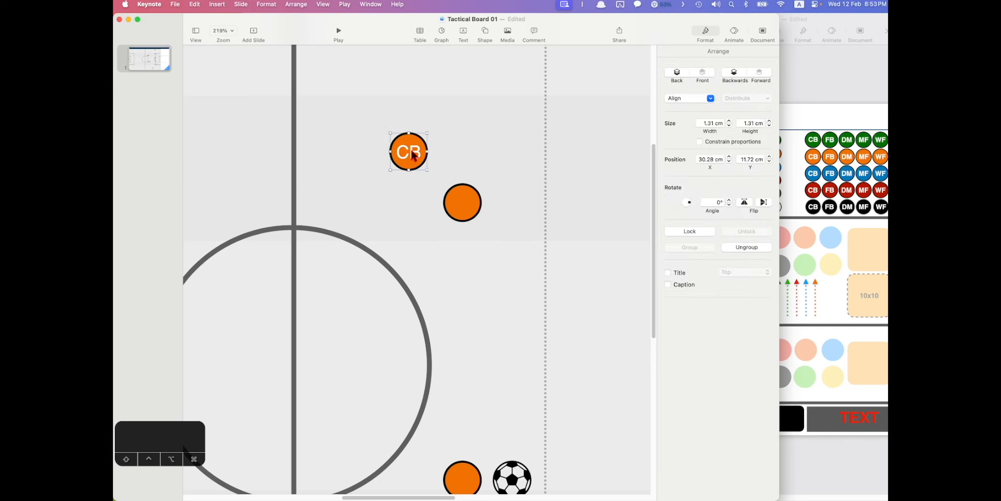
# - Retype the player's label as GEDFOOTBALL
pyautogui.doubleClick(418, 154)
pyautogui.write('GED')
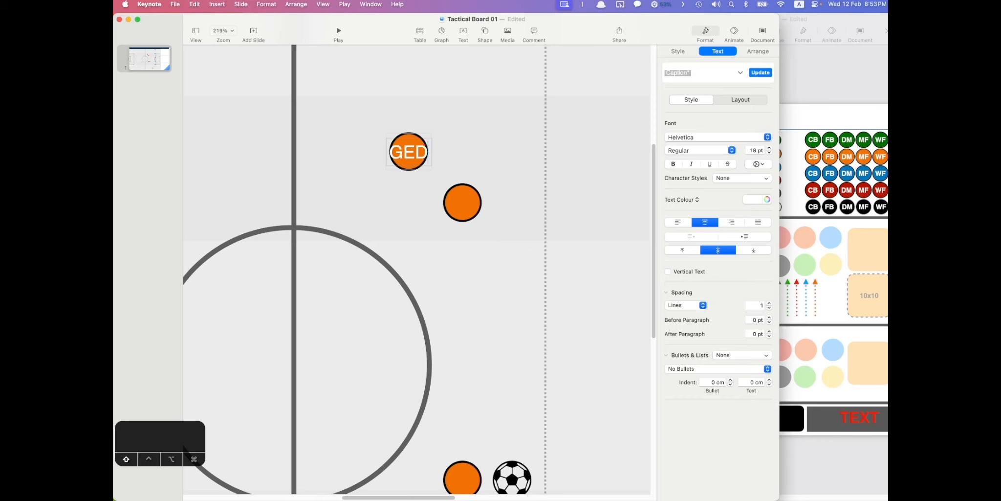
pyautogui.write('FOOTBALL')
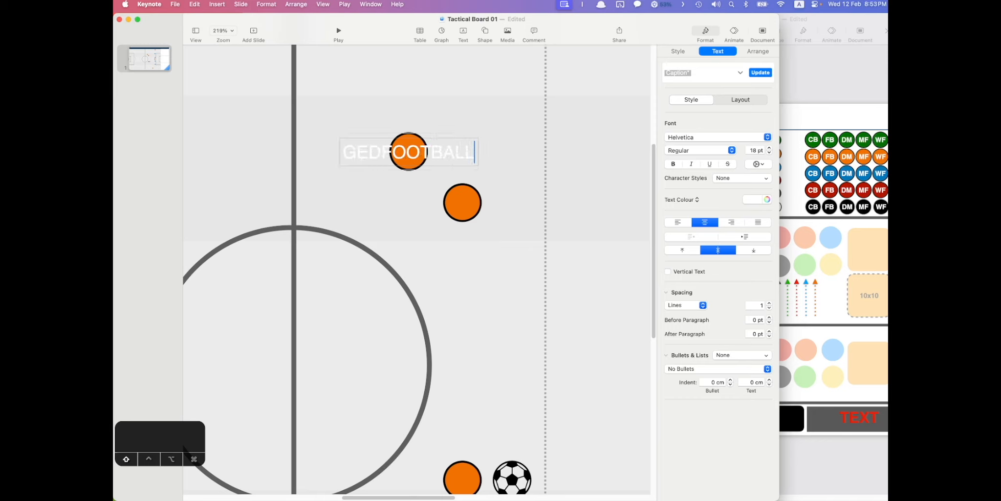
pyautogui.click(481, 111)
pyautogui.moveTo(416, 143)
pyautogui.mouseDown()
pyautogui.moveTo(360, 193)
pyautogui.moveTo(449, 128)
pyautogui.moveTo(414, 142)
pyautogui.mouseUp()
# - Ungroup the label, move it below the circle, change it to GED and make it black
pyautogui.rightClick(415, 142)
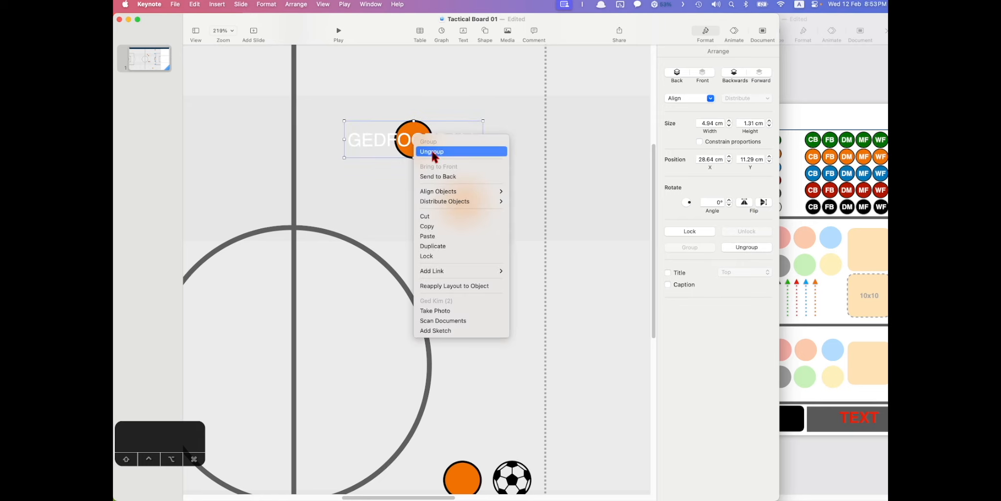
pyautogui.click(433, 152)
pyautogui.click(499, 113)
pyautogui.moveTo(422, 142); pyautogui.dragTo(422, 169)
pyautogui.doubleClick(420, 172)
pyautogui.press('BackSpace')
pyautogui.write('GED')
pyautogui.press('cmd+a')
pyautogui.click(753, 199)
pyautogui.click(782, 258)
# - Group the circle with the GED label and position the player on the pitch
pyautogui.moveTo(448, 120); pyautogui.dragTo(413, 173)
pyautogui.rightClick(417, 143)
pyautogui.click(431, 149)
pyautogui.click(468, 111)
pyautogui.moveTo(434, 132); pyautogui.dragTo(500, 124)
pyautogui.scroll(-5, 476, 129)
pyautogui.moveTo(435, 148); pyautogui.dragTo(410, 148)
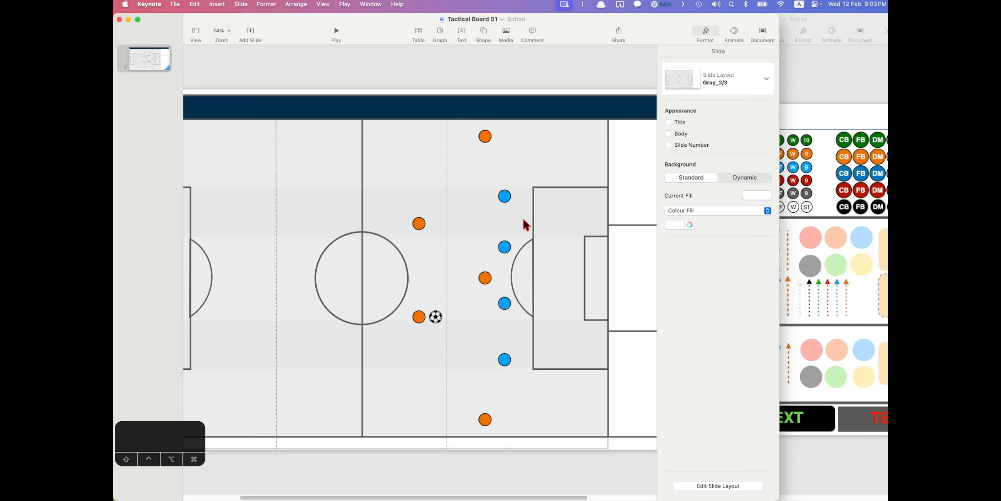
# - Add a curved line and a straight line from the Basic shapes onto the pitch
pyautogui.click(484, 32)
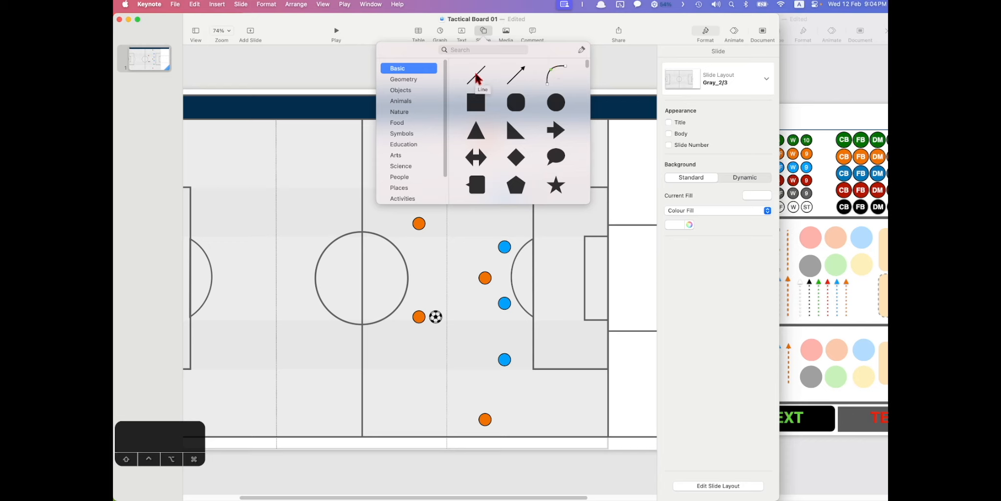
pyautogui.moveTo(558, 71); pyautogui.dragTo(505, 228)
pyautogui.click(480, 34)
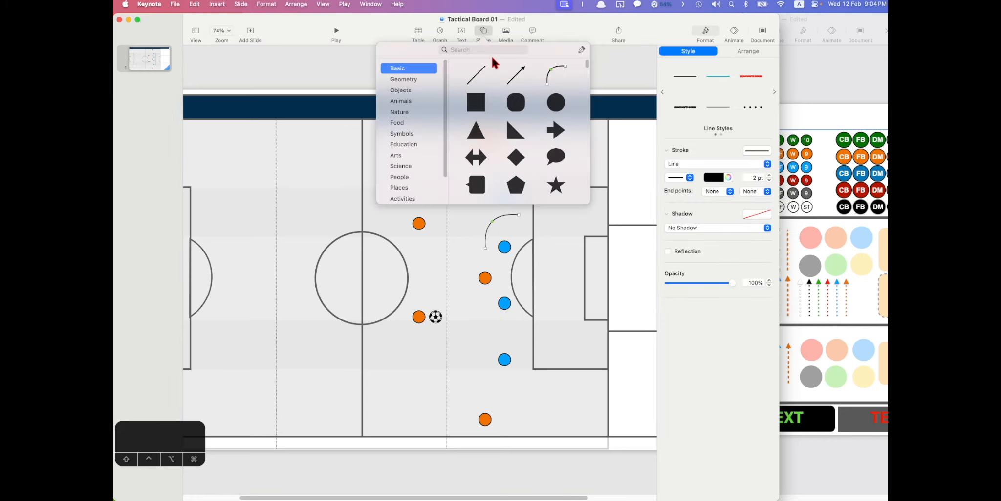
pyautogui.moveTo(475, 71); pyautogui.dragTo(483, 223)
pyautogui.scroll(5, 507, 219)
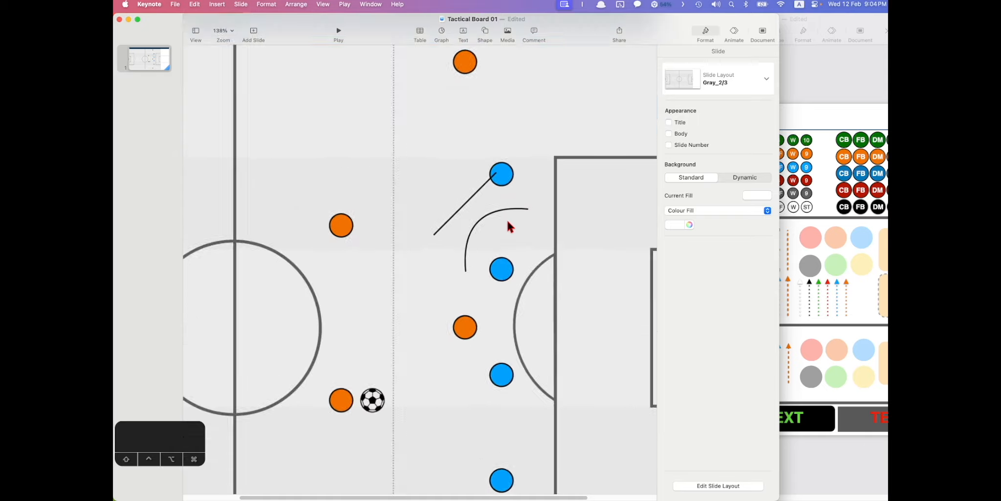
pyautogui.click(446, 196)
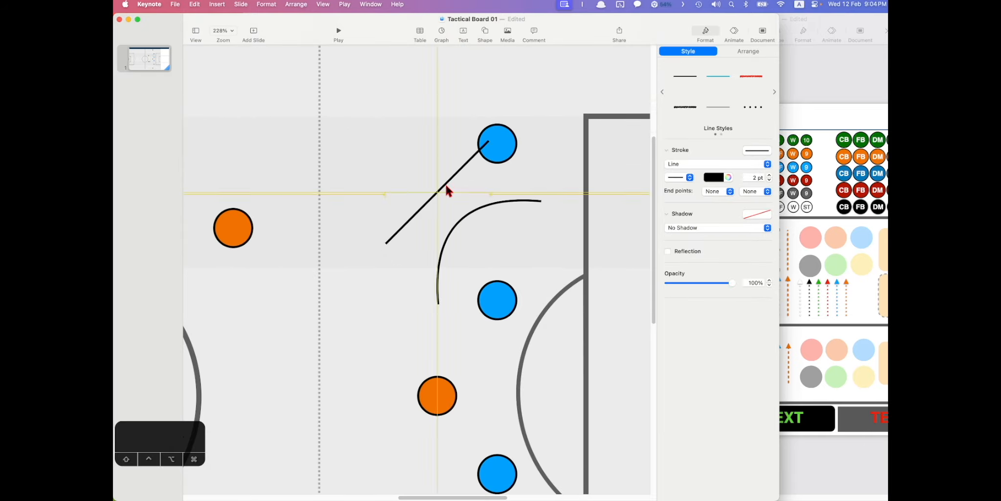
pyautogui.moveTo(454, 177); pyautogui.dragTo(443, 207)
pyautogui.scroll(4, 467, 216)
# - Flip which way the curved line bends
pyautogui.click(462, 211)
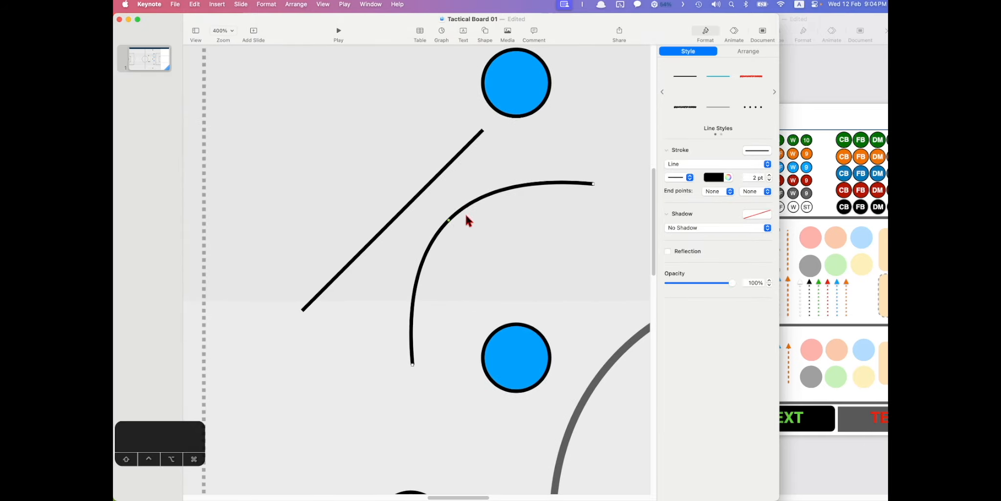
pyautogui.moveTo(448, 220); pyautogui.dragTo(470, 230)
pyautogui.click(444, 226)
pyautogui.click(440, 172)
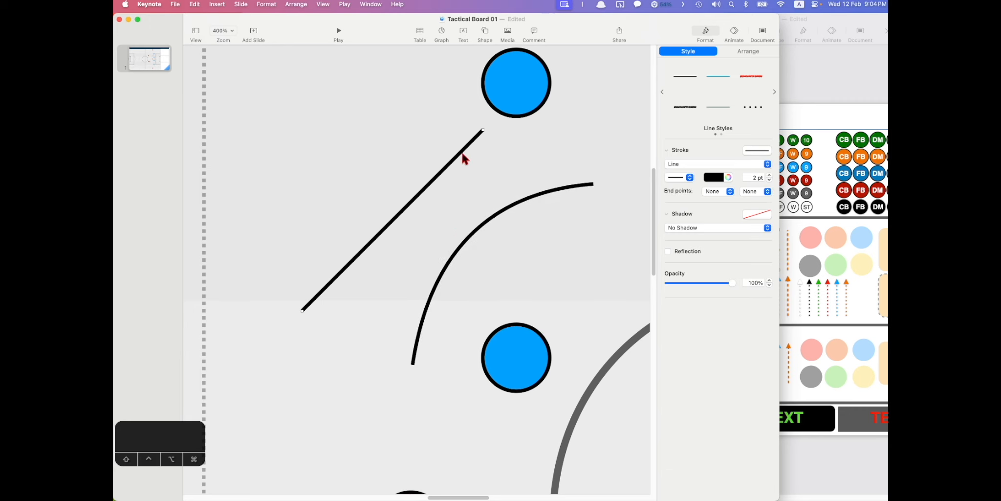
pyautogui.click(517, 163)
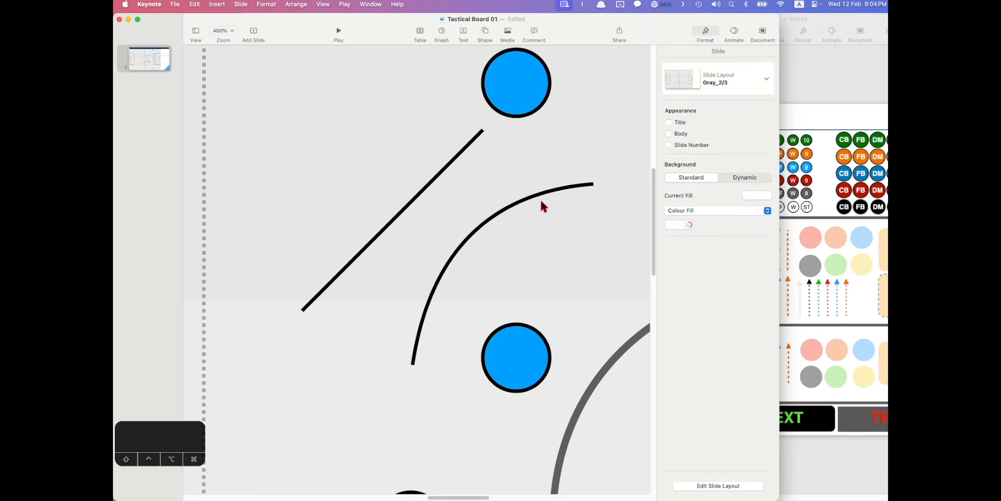
# - Attach the curve's ends to the top two blue circles and straighten the link
pyautogui.click(565, 191)
pyautogui.moveTo(592, 185); pyautogui.dragTo(496, 111)
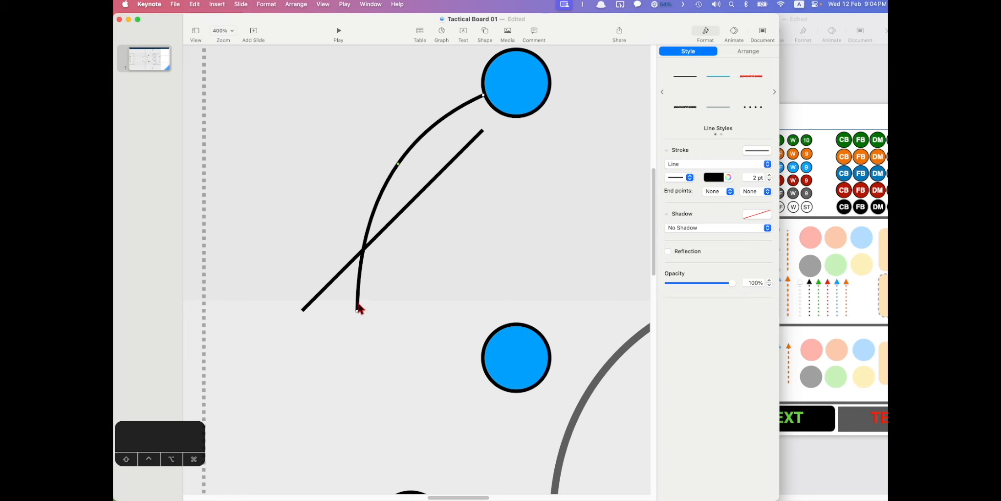
pyautogui.moveTo(357, 311); pyautogui.dragTo(502, 338)
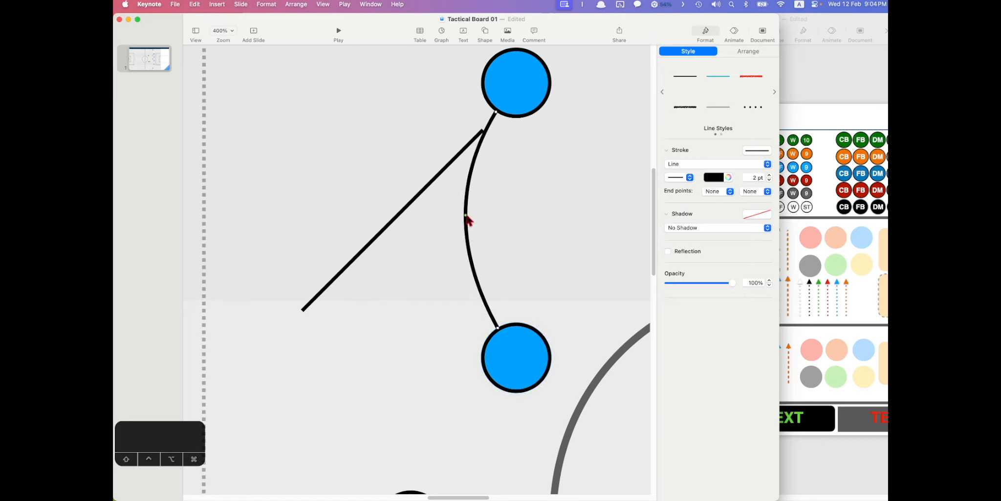
pyautogui.moveTo(464, 215); pyautogui.dragTo(520, 216)
pyautogui.click(558, 208)
pyautogui.moveTo(522, 77); pyautogui.dragTo(536, 97)
pyautogui.click(505, 186)
pyautogui.click(528, 206)
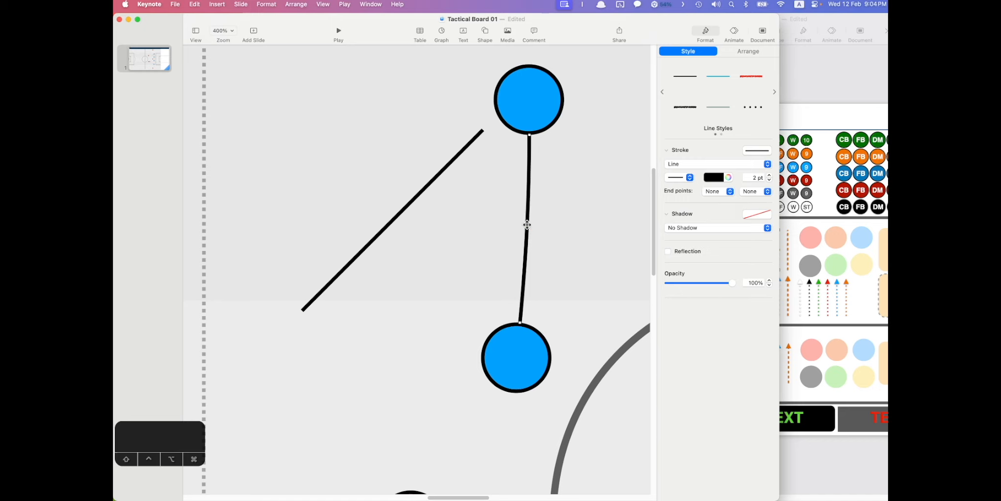
pyautogui.click(472, 153)
# - Delete the leftover diagonal line, keeping the connecting line between the blue circles
pyautogui.click(481, 132)
pyautogui.moveTo(483, 129); pyautogui.dragTo(518, 91)
pyautogui.click(457, 201)
pyautogui.moveTo(427, 185); pyautogui.dragTo(404, 230)
pyautogui.press('Delete')
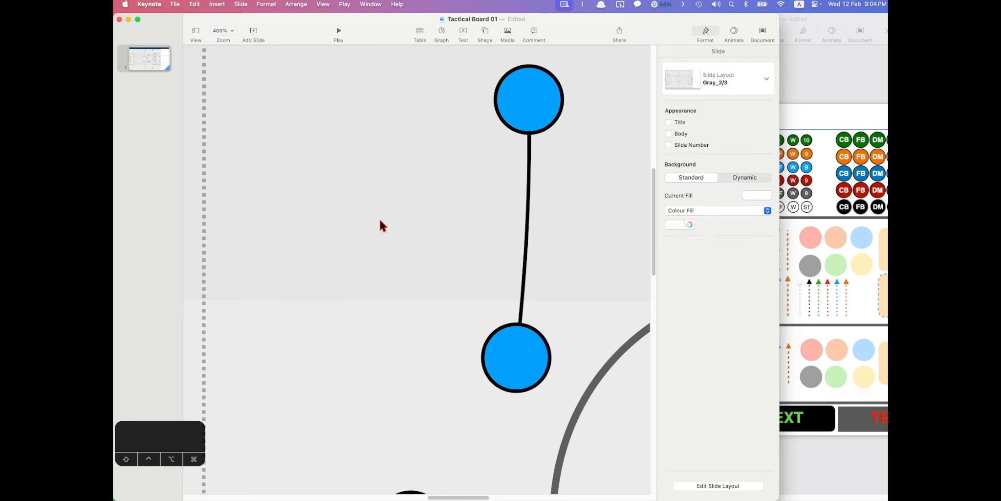
pyautogui.scroll(-5, 380, 225)
pyautogui.hscroll(-2, 555, 246)
pyautogui.click(596, 178)
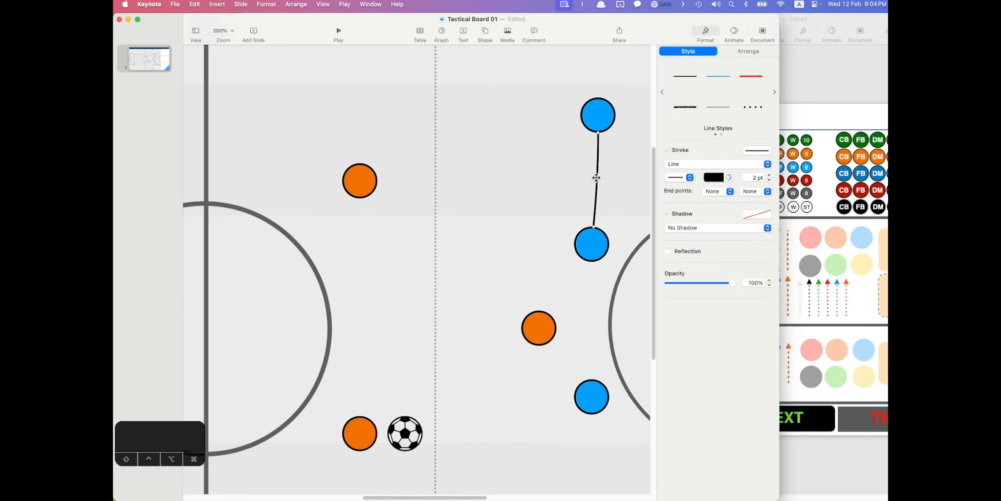
pyautogui.scroll(-5, 587, 195)
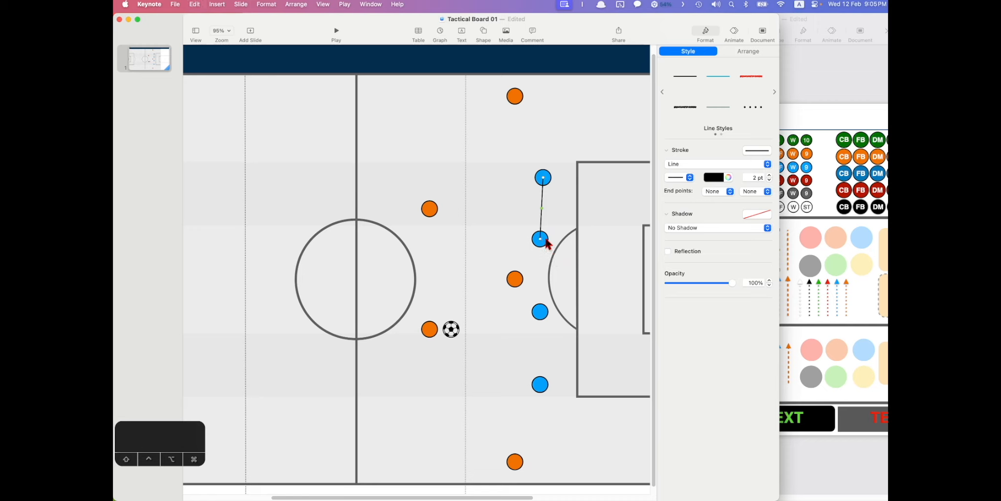
# - Join the blue players with copied solid connector lines attached to each circle
pyautogui.moveTo(541, 239); pyautogui.dragTo(544, 375)
pyautogui.press('super+c')
pyautogui.press('super+v')
pyautogui.moveTo(541, 239); pyautogui.dragTo(540, 311)
pyautogui.moveTo(544, 373); pyautogui.dragTo(539, 379)
# - Make the three connecting lines light blue and 4 pt thick
pyautogui.click(555, 359)
pyautogui.click(540, 340)
pyautogui.keyDown('shift'); pyautogui.click(540, 260); pyautogui.keyUp('shift')
pyautogui.keyDown('shift'); pyautogui.click(541, 205); pyautogui.keyUp('shift')
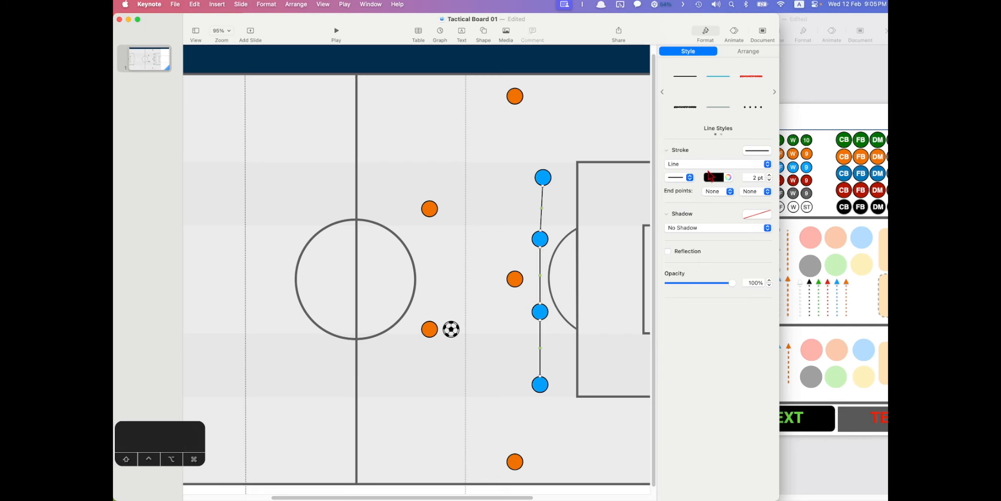
pyautogui.click(707, 175)
pyautogui.click(679, 202)
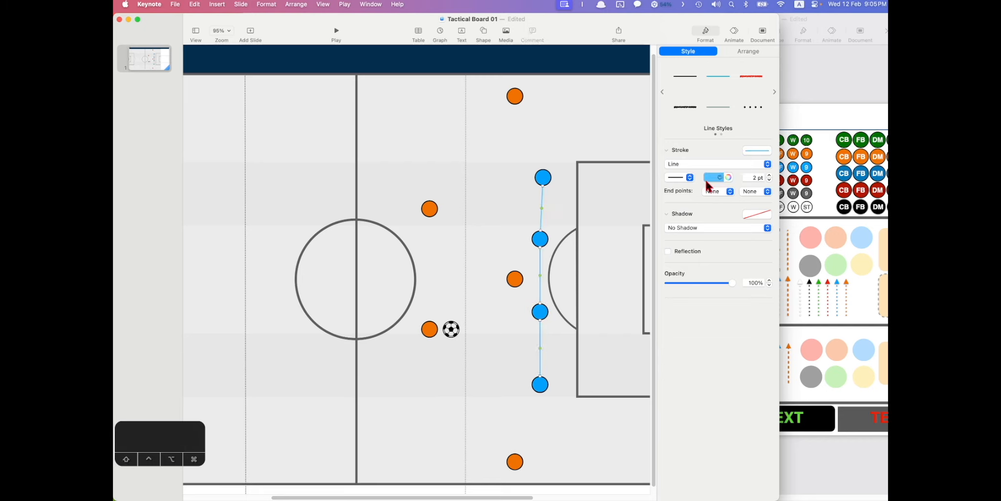
pyautogui.click(769, 176)
pyautogui.click(770, 176)
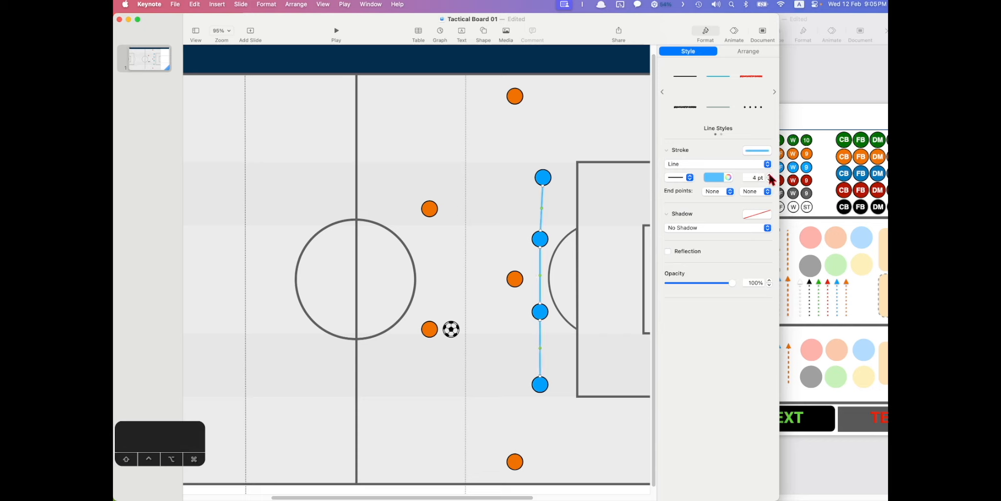
# - Line the top blue circle up with the other blue players
pyautogui.click(572, 199)
pyautogui.moveTo(543, 177); pyautogui.dragTo(536, 176)
pyautogui.click(552, 202)
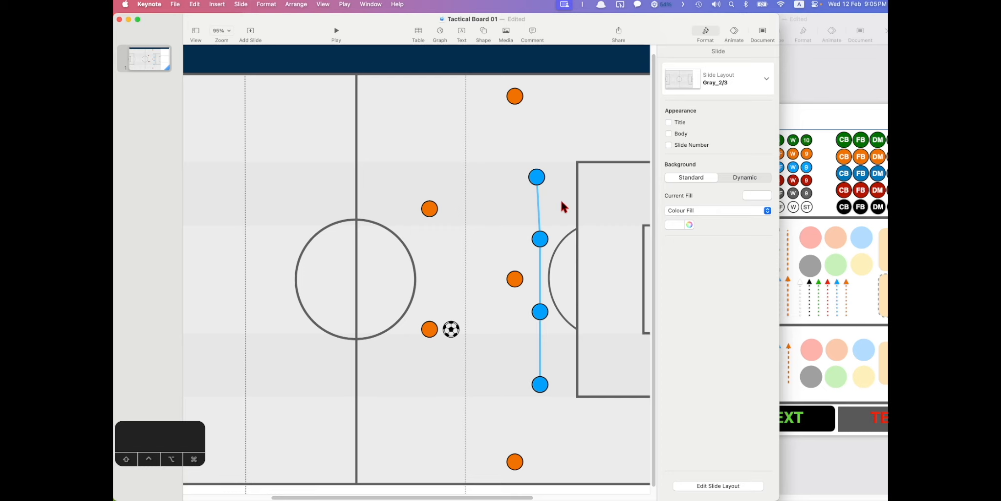
# - Delete the solid blue connector lines and bring the #GED Template deck forward
pyautogui.click(539, 205)
pyautogui.keyDown('super'); pyautogui.click(540, 282); pyautogui.keyUp('super')
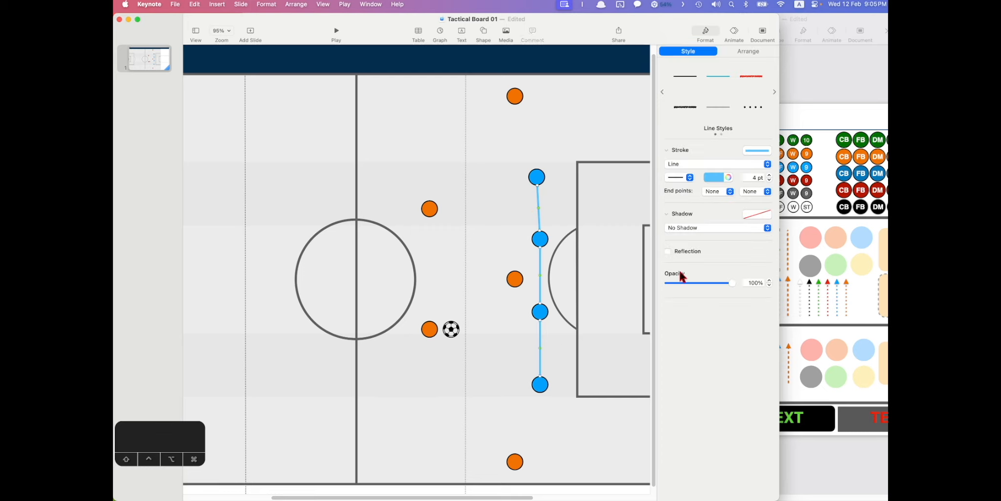
pyautogui.press('Delete')
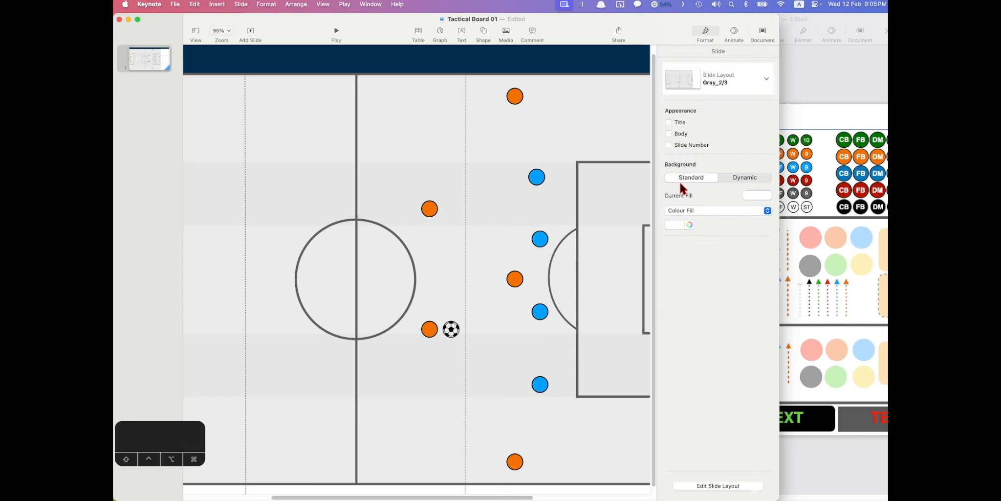
pyautogui.click(818, 146)
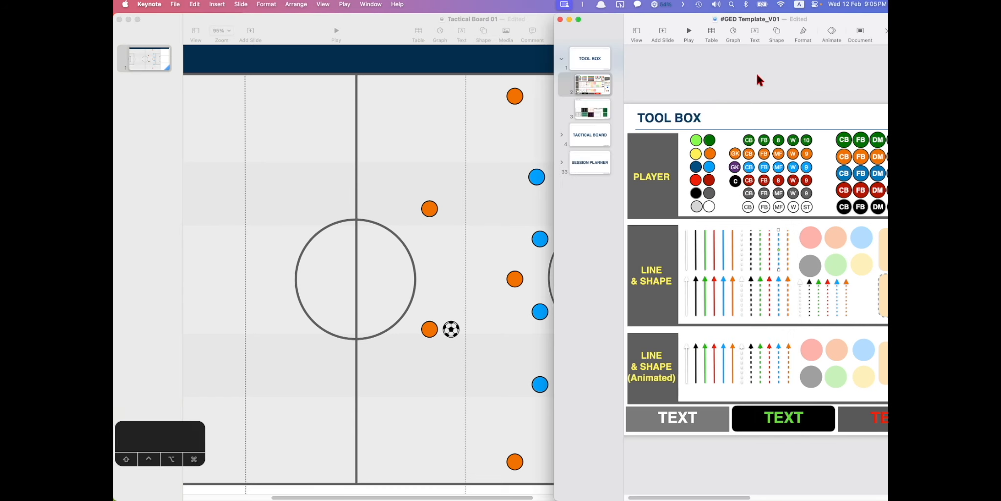
# - Copy the blue dashed line from the template's tool box onto the Tactical Board pitch
pyautogui.doubleClick(691, 17)
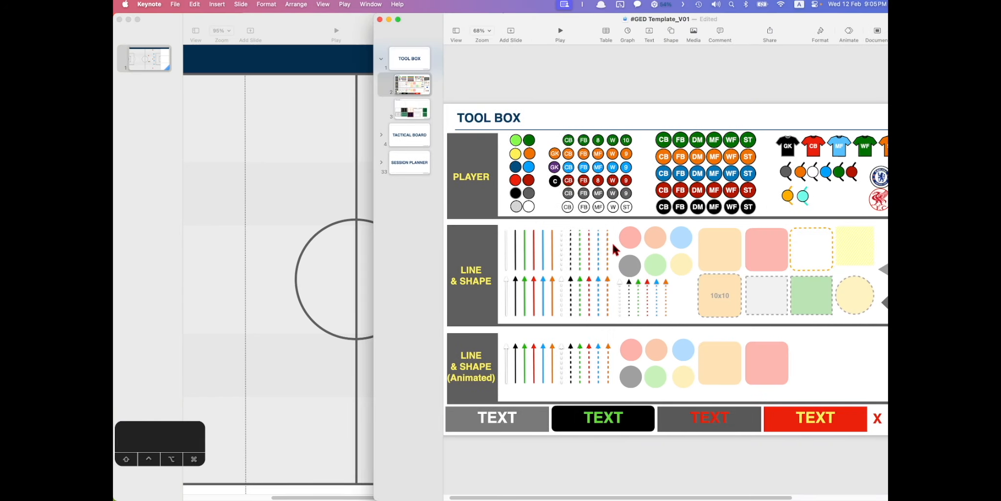
pyautogui.moveTo(681, 294); pyautogui.dragTo(512, 305)
pyautogui.hotkey('ctrl', 'alt', 'Right')
pyautogui.click(728, 249)
pyautogui.press('super+c')
pyautogui.click(498, 265)
pyautogui.press('super+v')
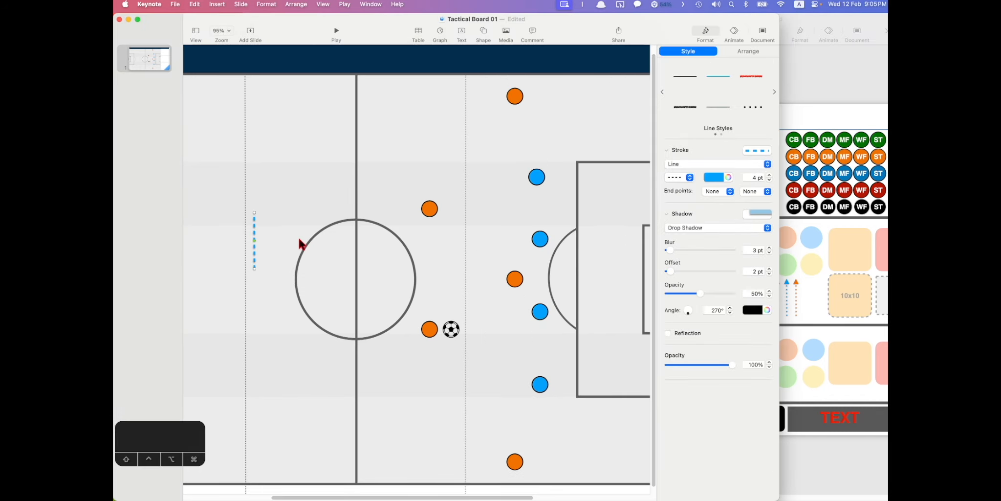
# - Attach dashed line copies between each of the four blue players, top to bottom
pyautogui.moveTo(252, 219); pyautogui.dragTo(534, 179)
pyautogui.press('super+c')
pyautogui.moveTo(522, 246); pyautogui.dragTo(540, 312)
pyautogui.moveTo(536, 177); pyautogui.dragTo(539, 238)
pyautogui.press('super+c')
pyautogui.press('super+v')
pyautogui.moveTo(539, 311); pyautogui.dragTo(540, 384)
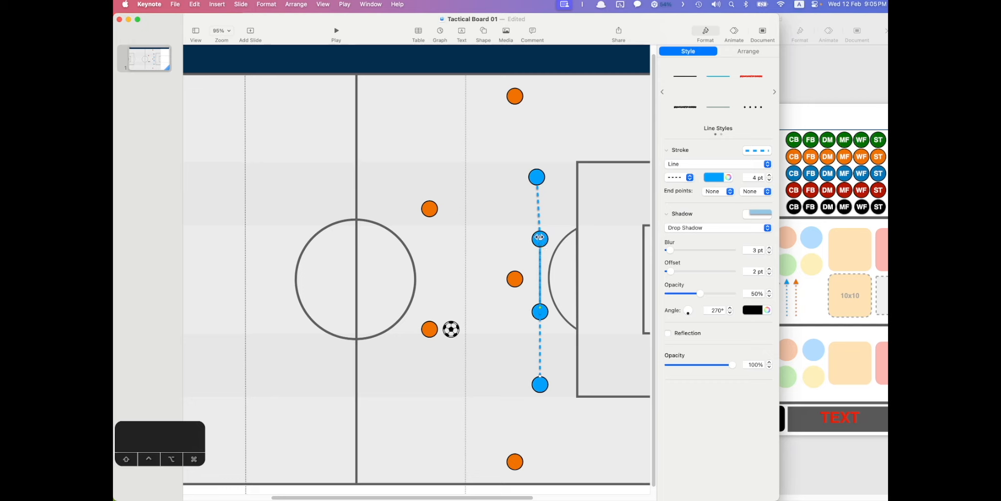
pyautogui.click(565, 320)
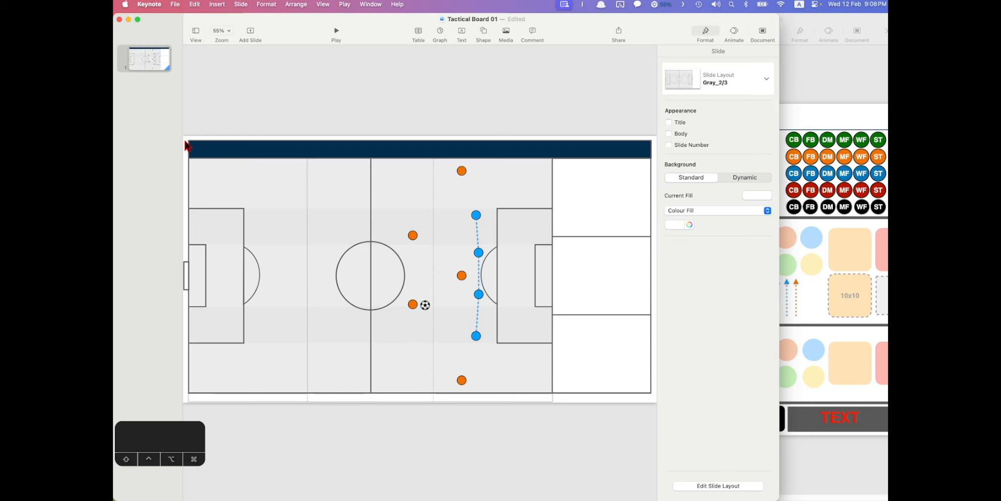
# - Switch the pitch slide to the White_2/3 layout for a plain white background
pyautogui.click(147, 61)
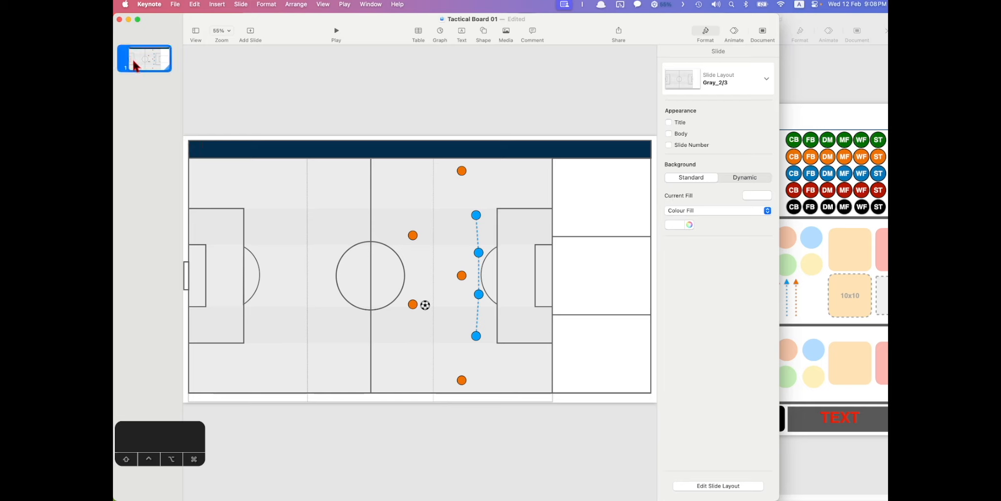
pyautogui.click(758, 74)
pyautogui.scroll(-5, 736, 306)
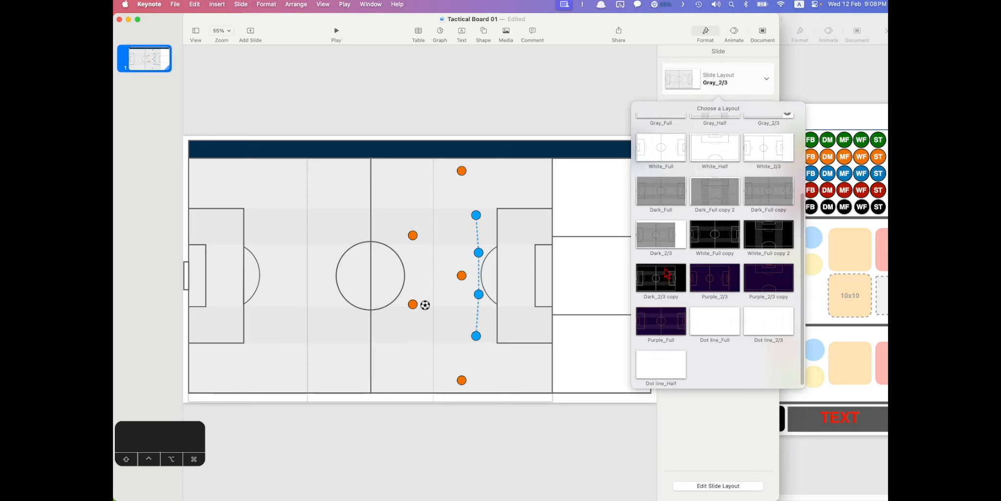
pyautogui.scroll(5, 684, 266)
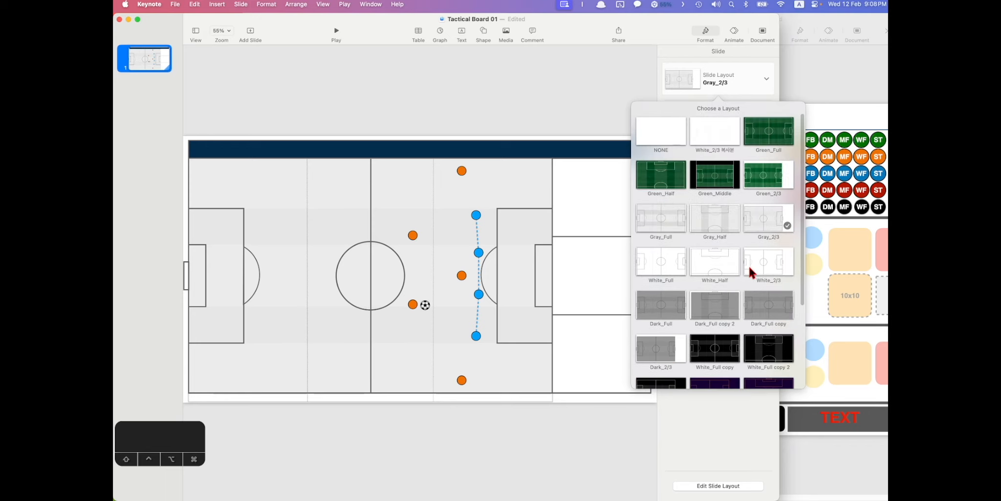
pyautogui.click(771, 261)
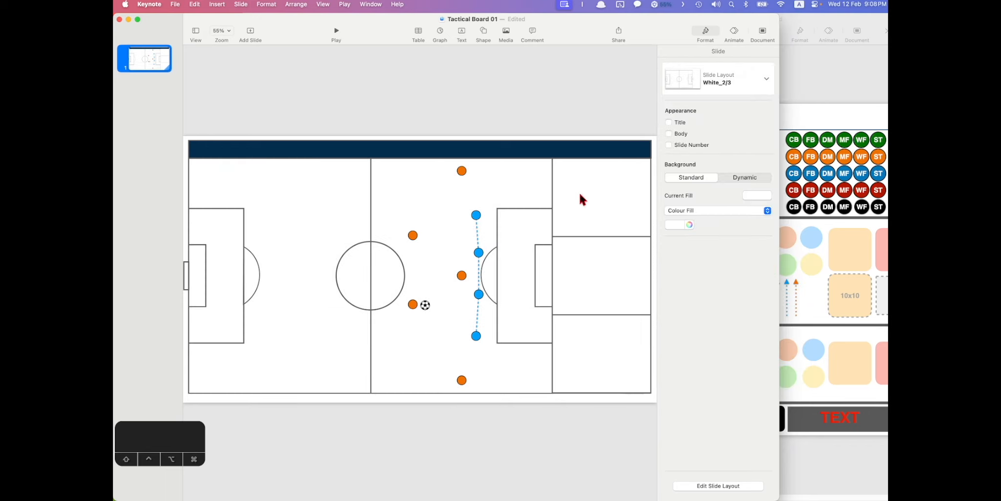
pyautogui.moveTo(369, 180); pyautogui.dragTo(505, 386)
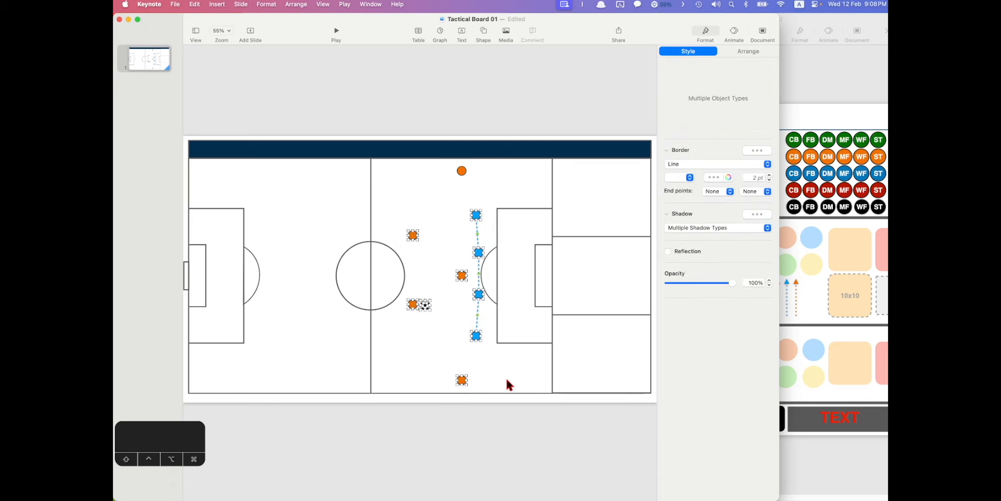
pyautogui.click(561, 376)
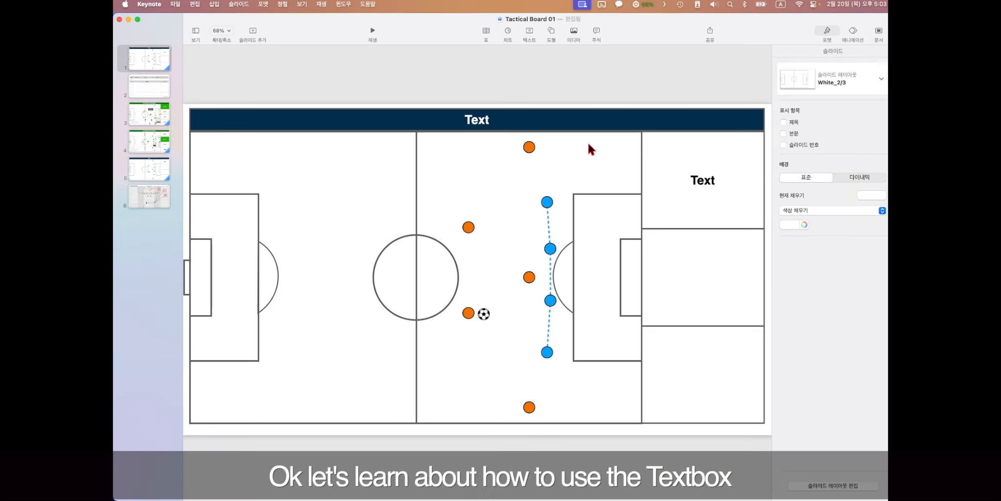
# - Replace the header's placeholder Text with 'Attacking pattern'
pyautogui.click(495, 119)
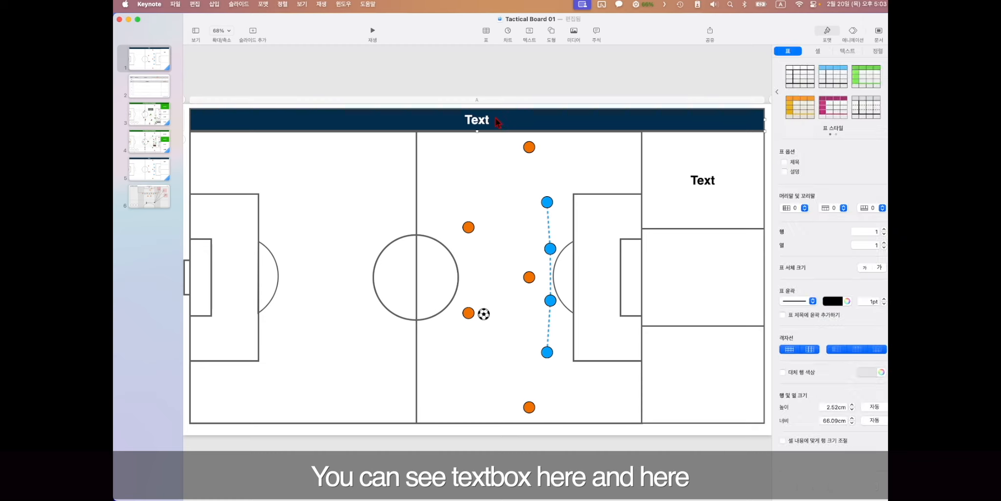
pyautogui.click(708, 203)
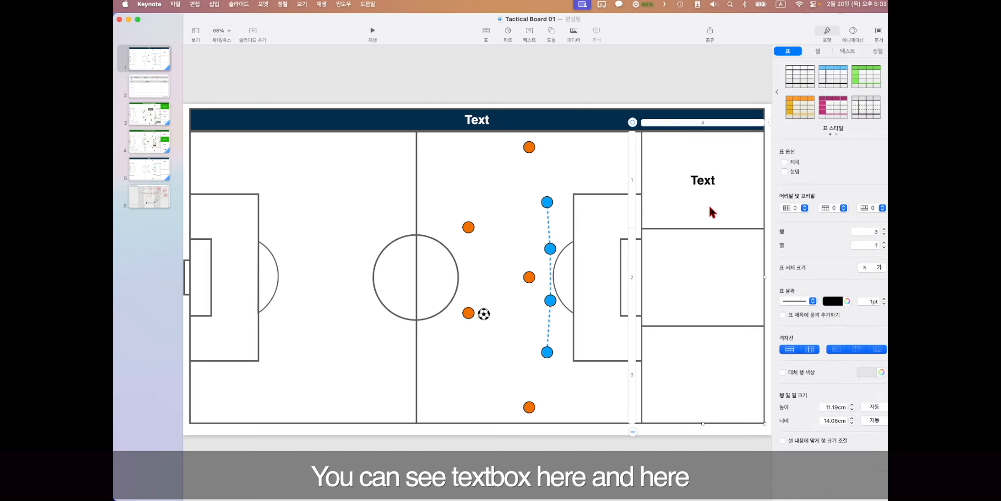
pyautogui.click(481, 121)
pyautogui.doubleClick(479, 119)
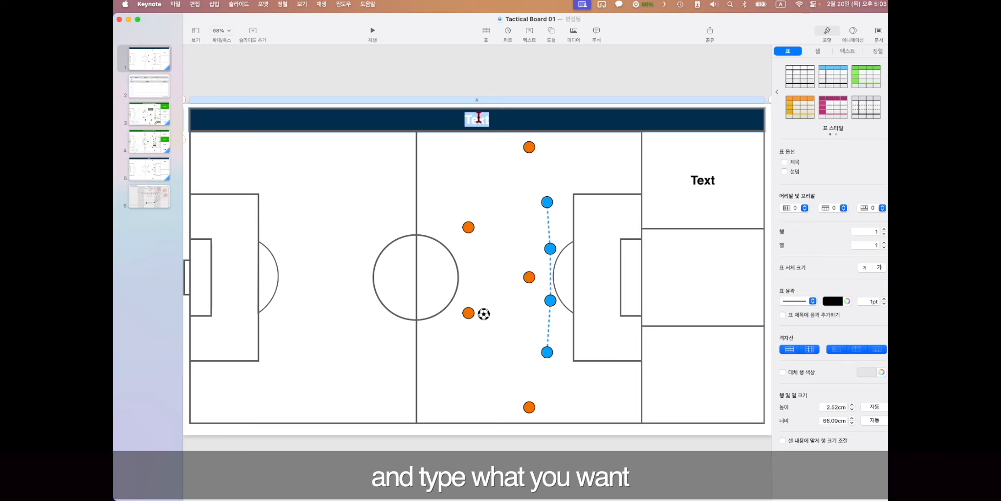
pyautogui.write('Attacking p')
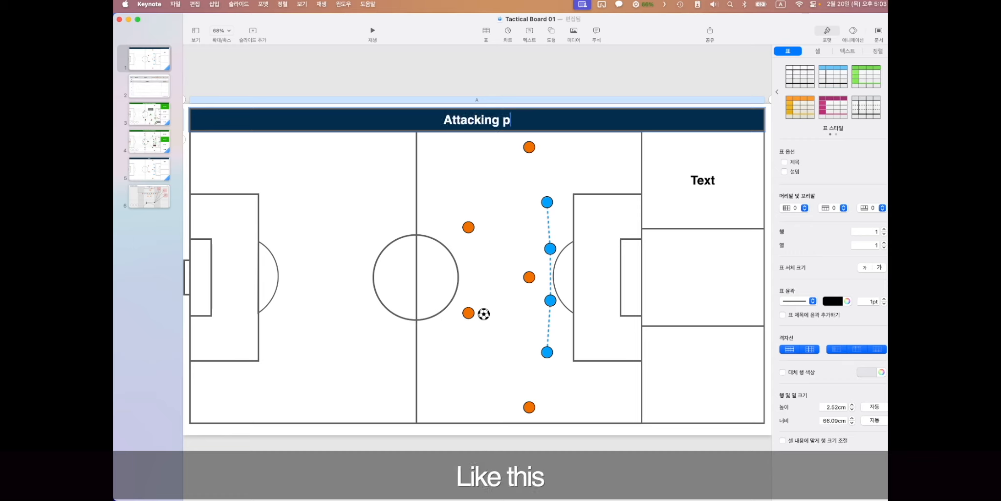
pyautogui.write('attern')
# - Replace the side box's placeholder Text beside the pitch with '#1'
pyautogui.click(704, 178)
pyautogui.doubleClick(706, 180)
pyautogui.write('#1')
pyautogui.click(600, 210)
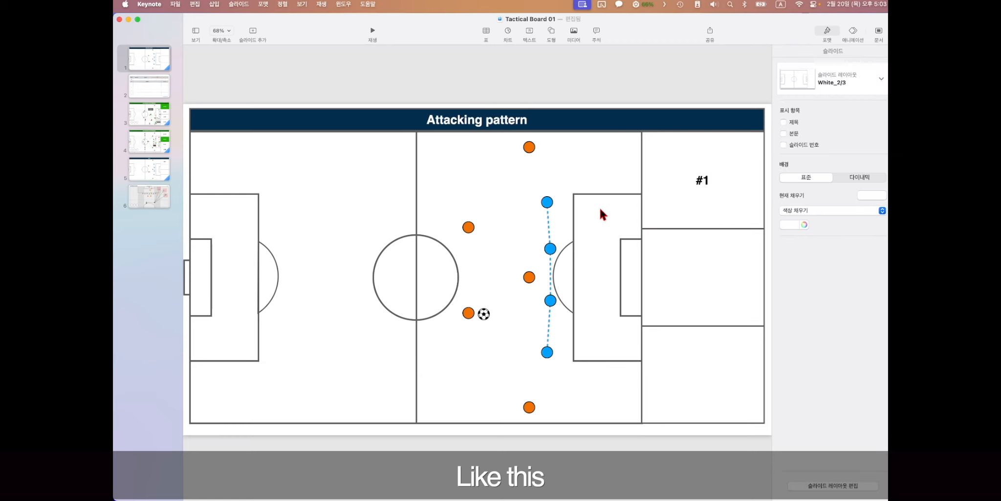
pyautogui.click(675, 174)
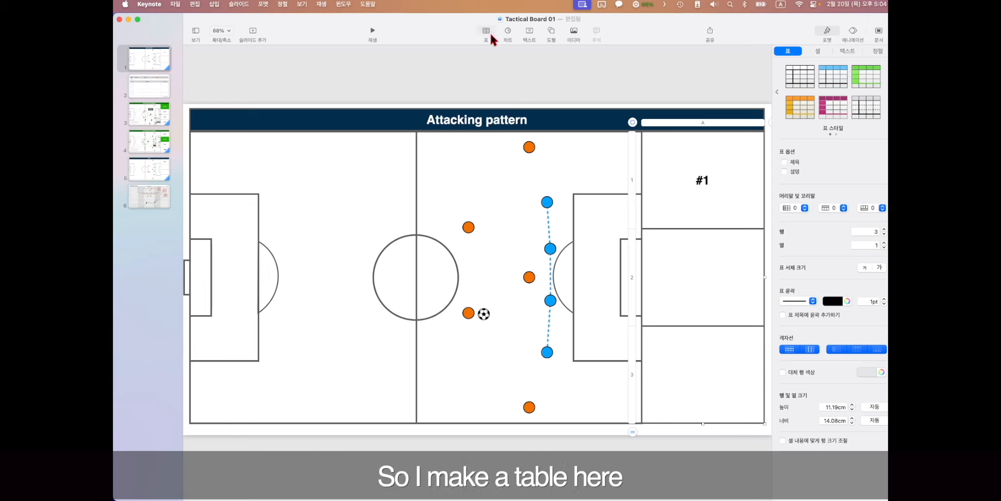
# - Insert a single-column table beside #1, resize and position it, then delete it
pyautogui.click(530, 86)
pyautogui.click(486, 30)
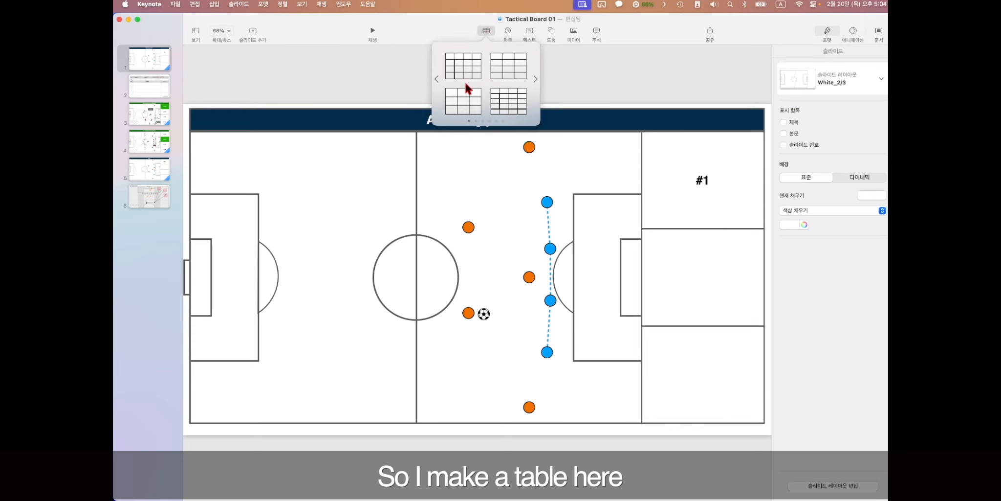
pyautogui.click(466, 104)
pyautogui.click(673, 169)
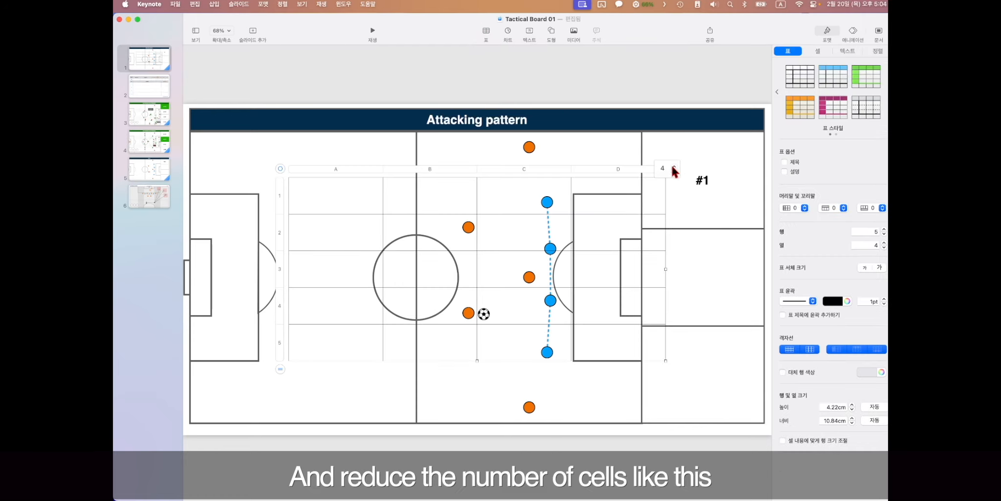
pyautogui.click(673, 170)
pyautogui.click(673, 170)
pyautogui.click(673, 169)
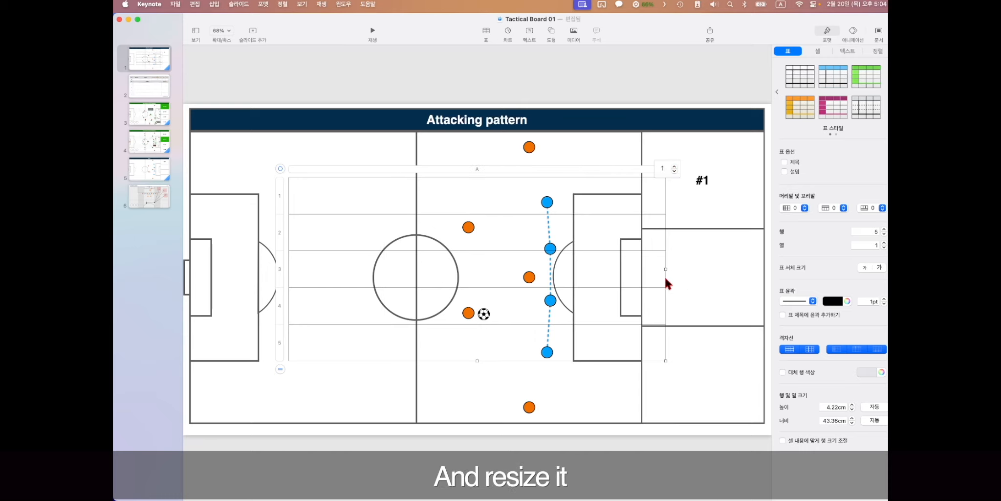
pyautogui.moveTo(666, 360); pyautogui.dragTo(389, 404)
pyautogui.moveTo(279, 169); pyautogui.dragTo(634, 126)
pyautogui.moveTo(742, 361); pyautogui.dragTo(763, 425)
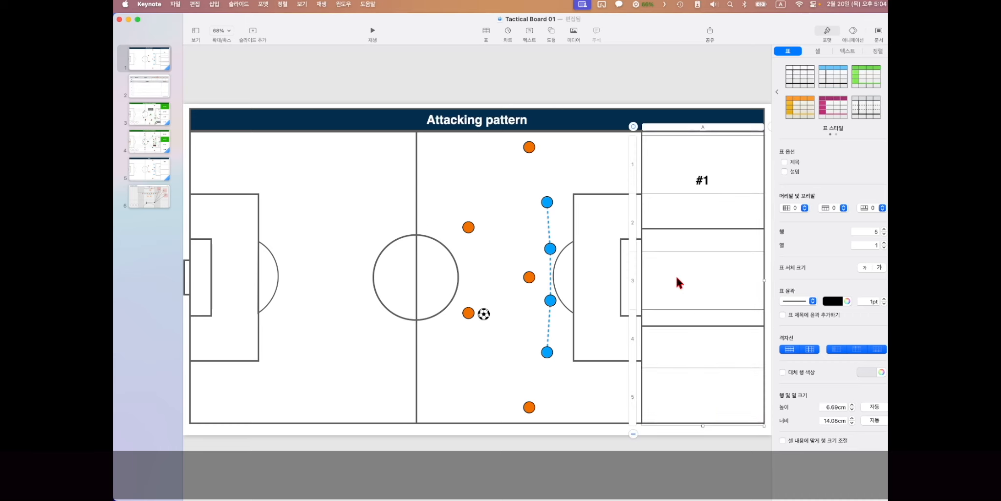
pyautogui.press('Delete')
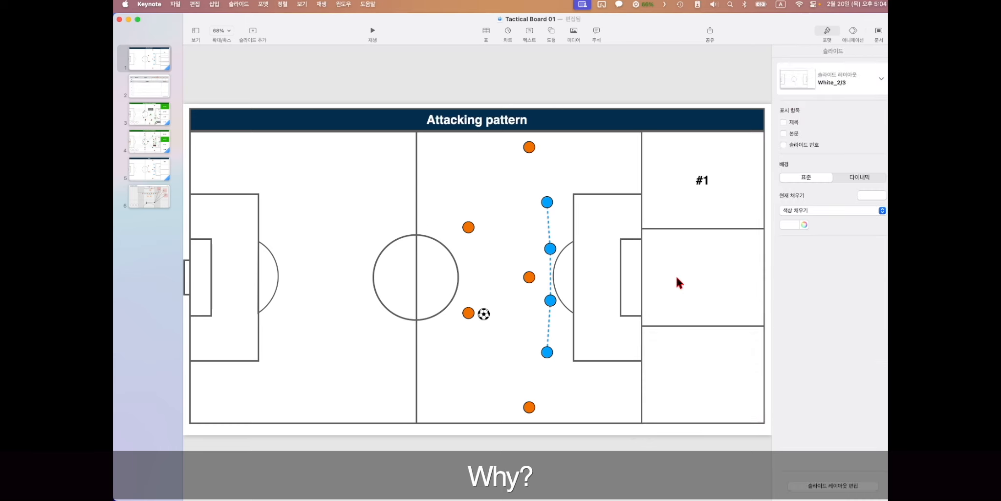
# - Set the existing side table's row count to 2
pyautogui.click(717, 225)
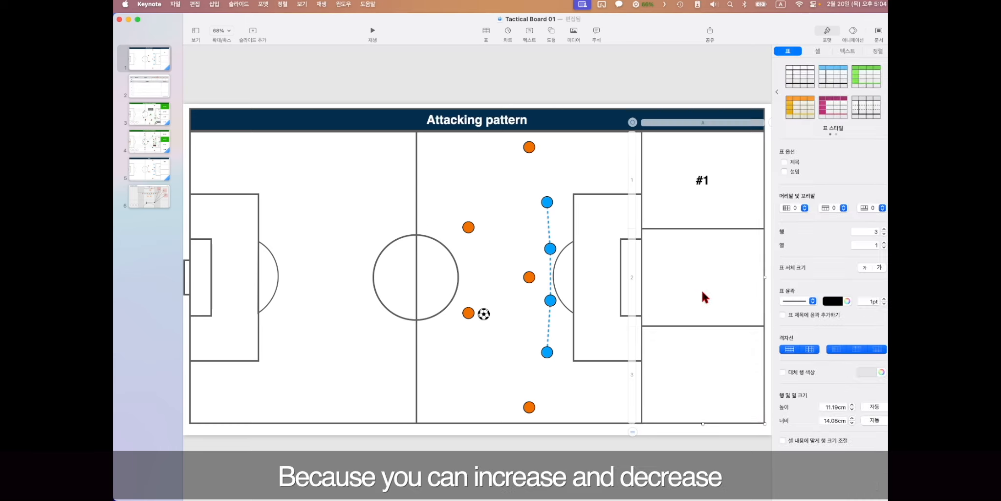
pyautogui.click(633, 430)
pyautogui.click(632, 431)
pyautogui.click(633, 431)
pyautogui.click(633, 435)
pyautogui.click(632, 435)
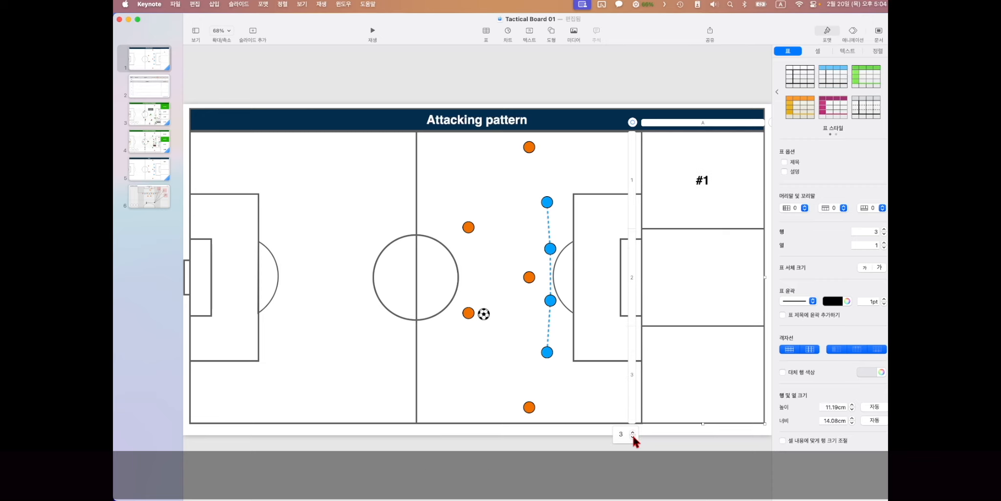
pyautogui.click(632, 435)
pyautogui.click(594, 396)
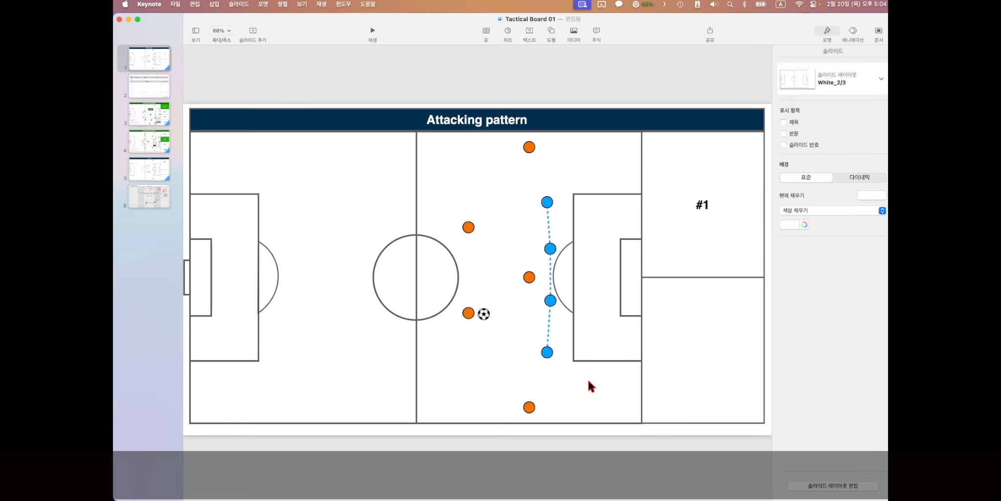
# - On the session planner slide, select the lower session table's numbered cells
pyautogui.click(156, 91)
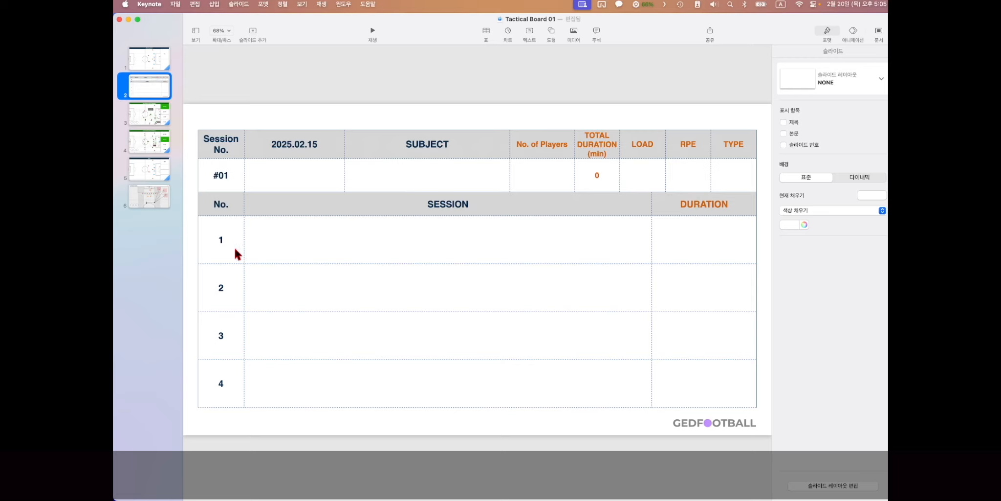
pyautogui.click(326, 246)
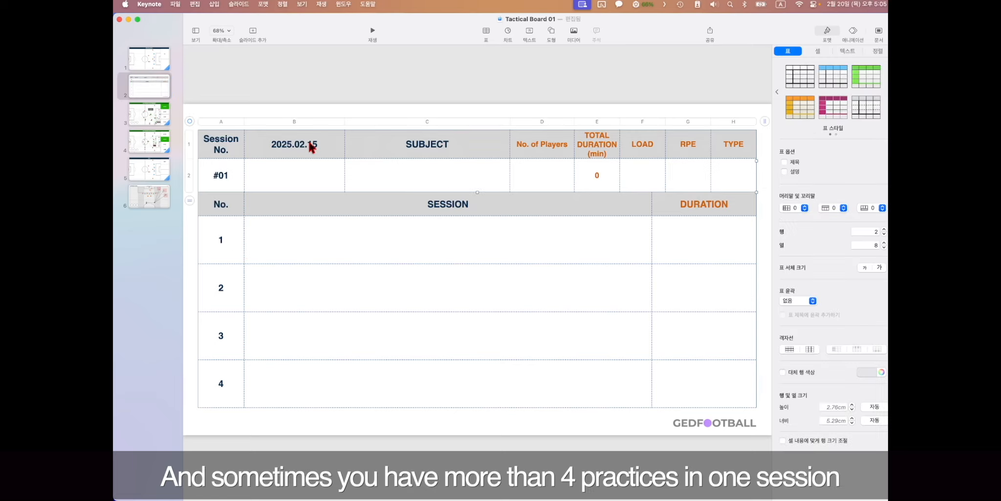
pyautogui.click(233, 244)
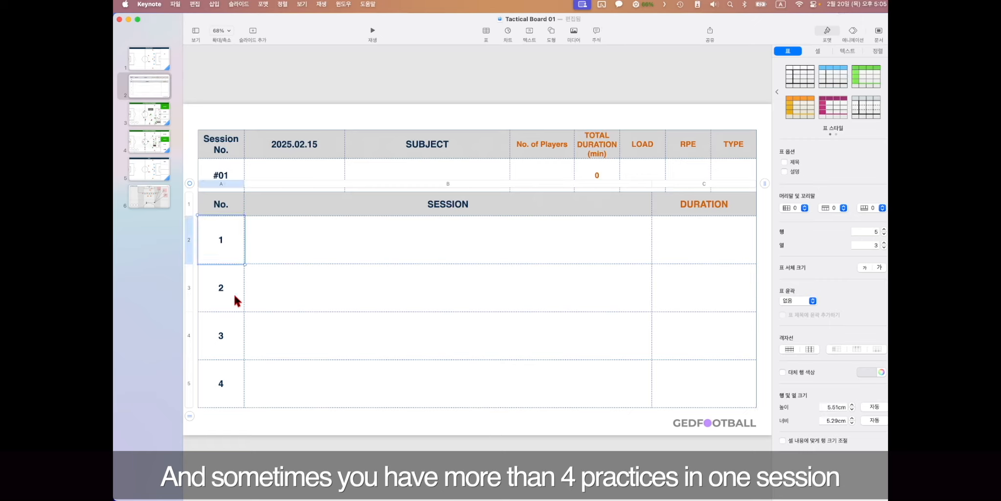
pyautogui.click(400, 356)
pyautogui.click(232, 232)
pyautogui.click(227, 380)
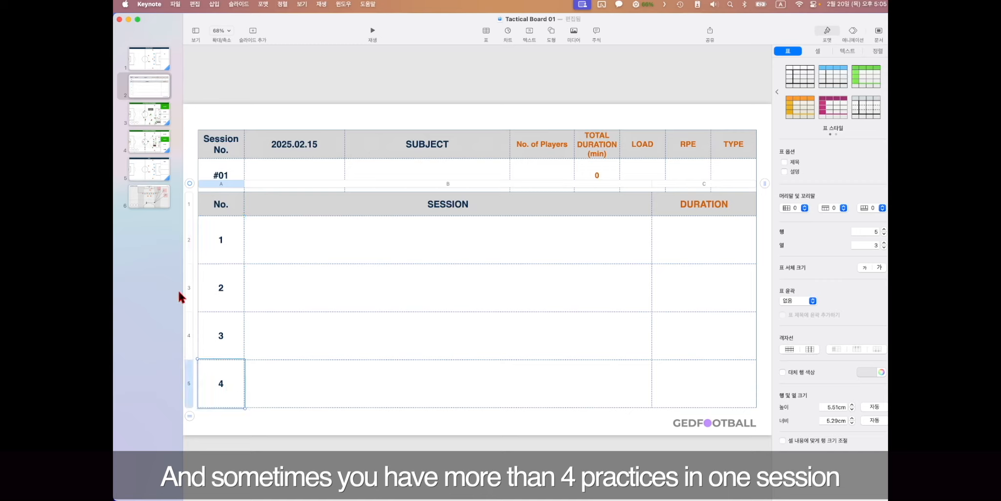
# - Raise the session table to eight rows, then bring it back to five
pyautogui.moveTo(194, 394)
pyautogui.click(190, 416)
pyautogui.click(207, 416)
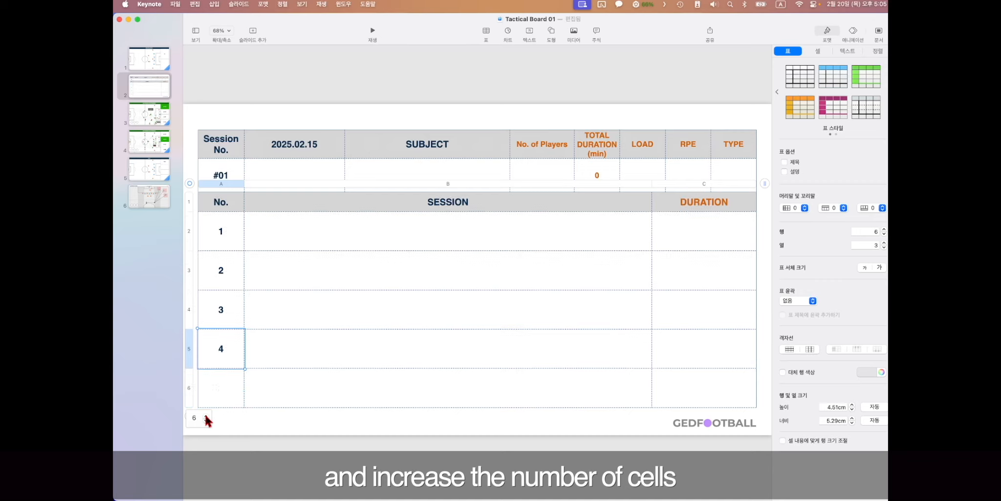
pyautogui.click(206, 415)
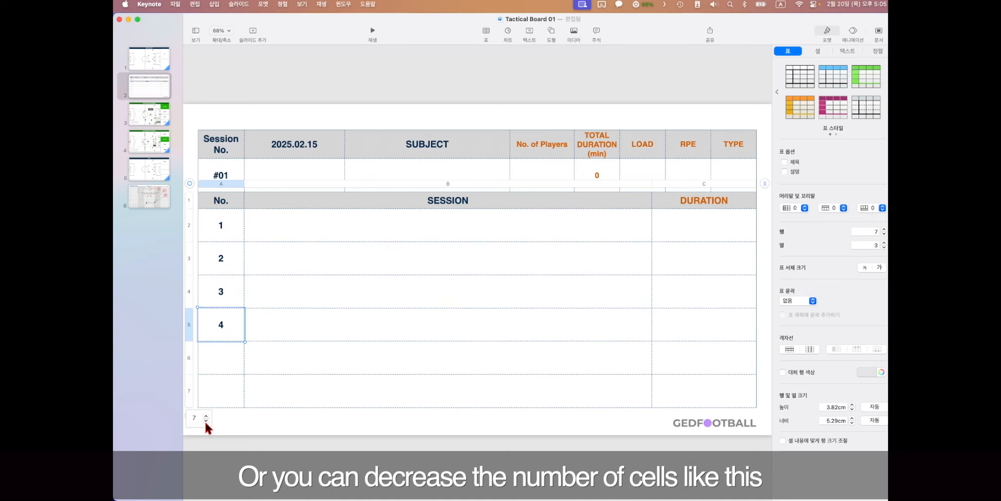
pyautogui.click(205, 415)
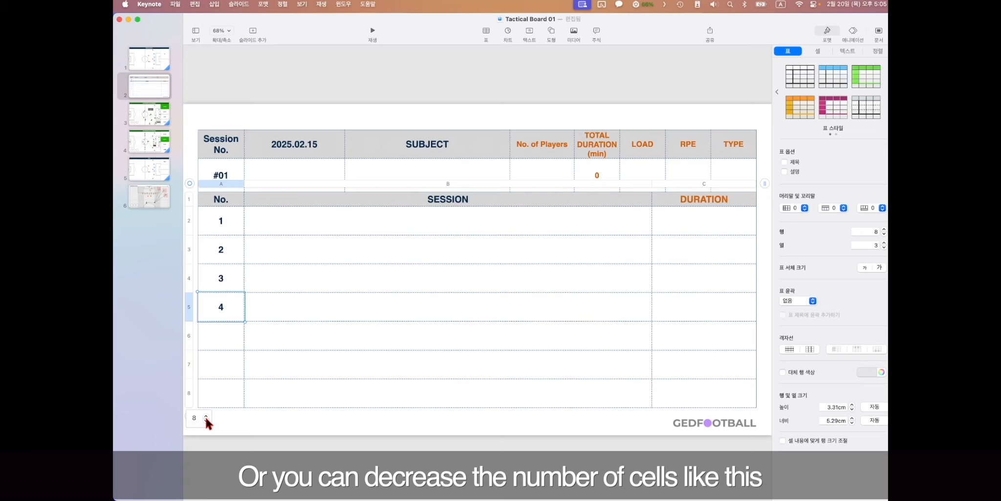
pyautogui.click(206, 420)
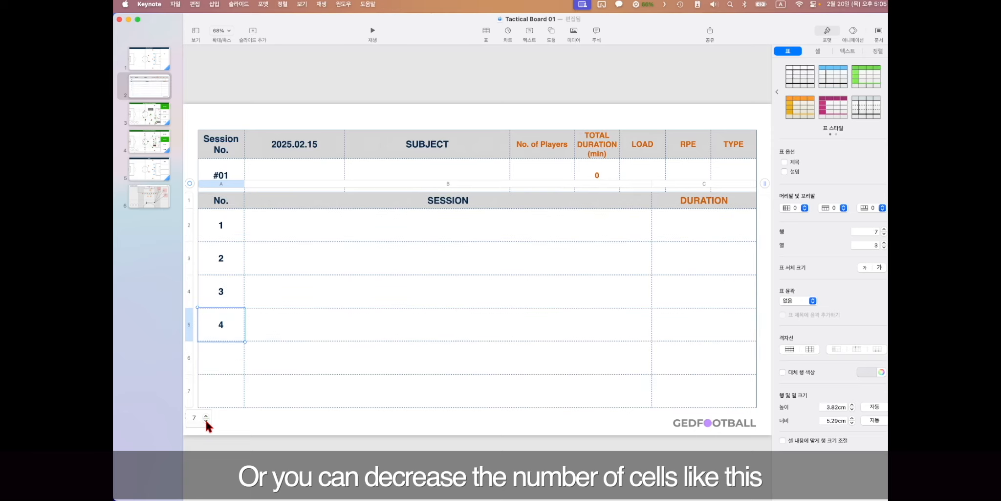
pyautogui.click(206, 419)
pyautogui.click(206, 420)
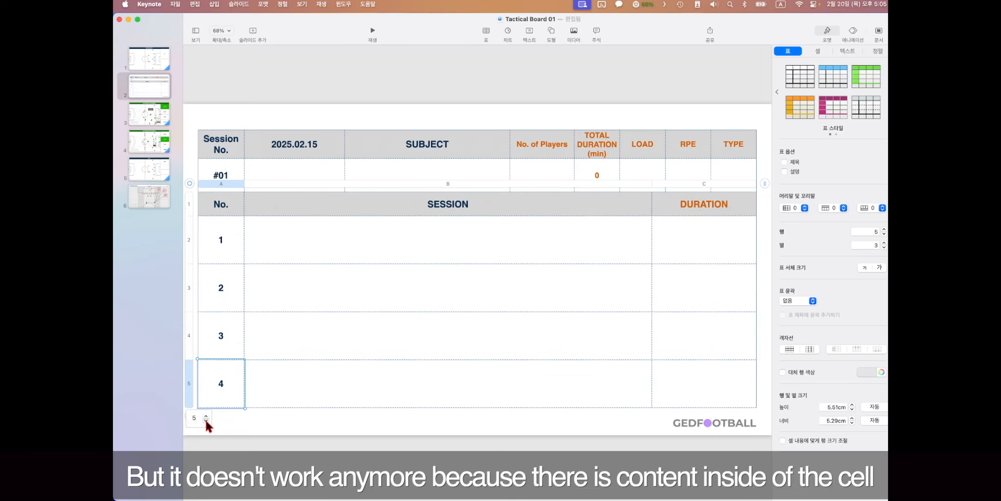
pyautogui.click(279, 414)
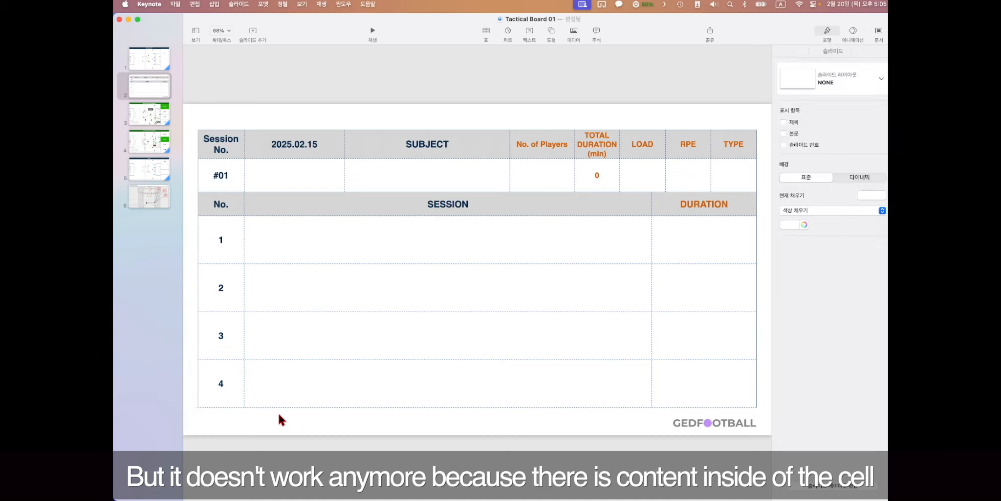
# - Clear the 4 and remove the last row, leaving rows 1–3
pyautogui.click(233, 374)
pyautogui.click(230, 380)
pyautogui.press('Delete')
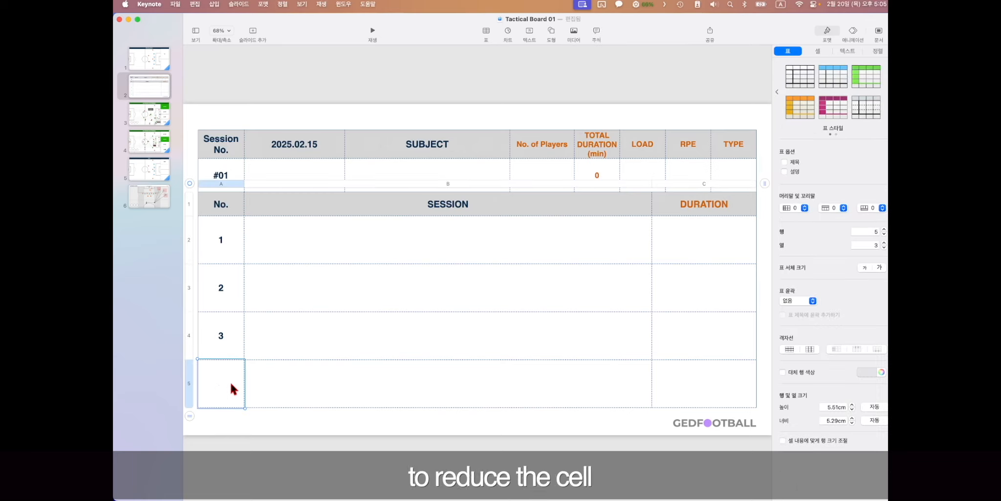
pyautogui.click(190, 415)
pyautogui.click(206, 420)
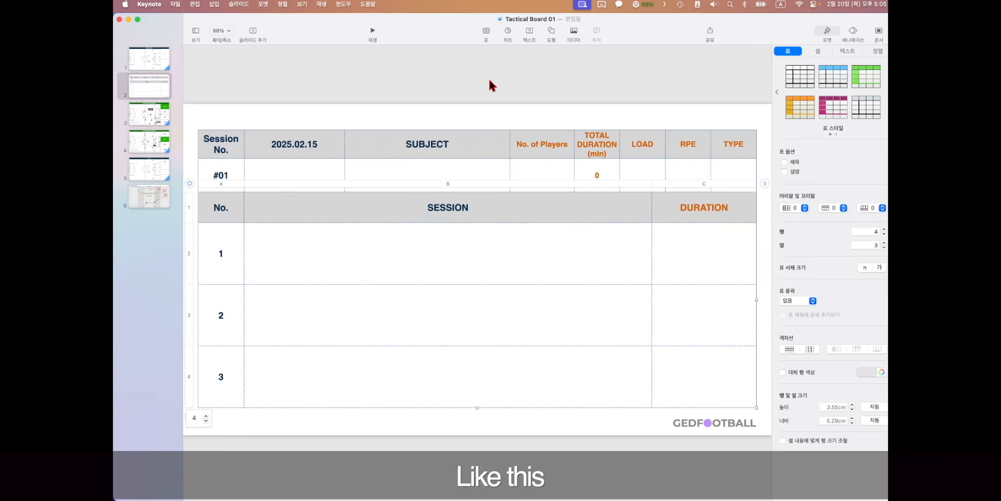
# - Deselect the table and open the 442 DIAMOND HIGH PRESSING slide
pyautogui.click(481, 89)
pyautogui.click(224, 255)
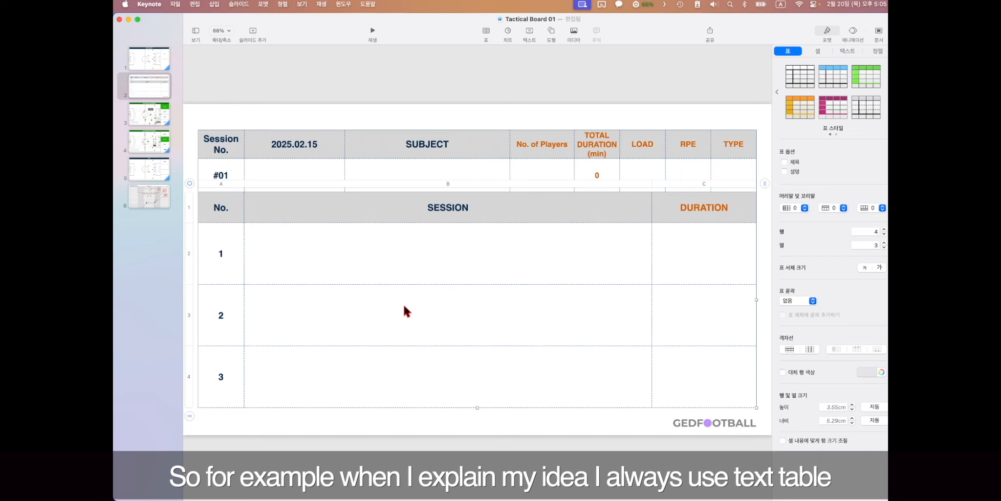
pyautogui.click(188, 125)
pyautogui.click(157, 112)
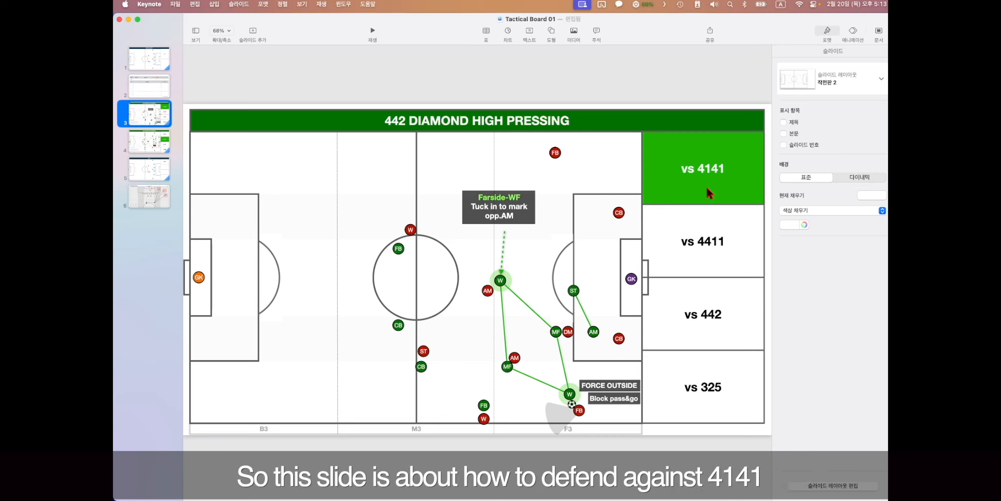
# - Open the vs 4411 pressing slide and select its side table of opponent formations
pyautogui.click(160, 147)
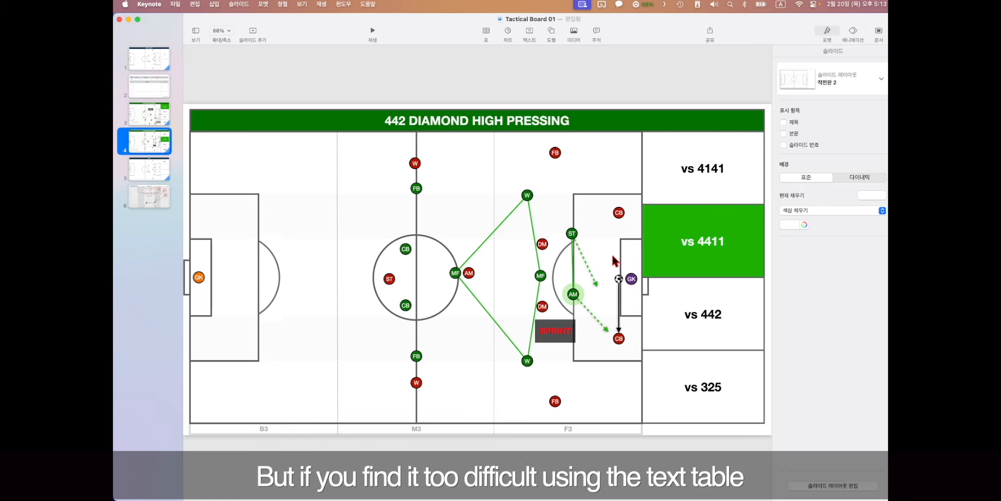
pyautogui.click(694, 395)
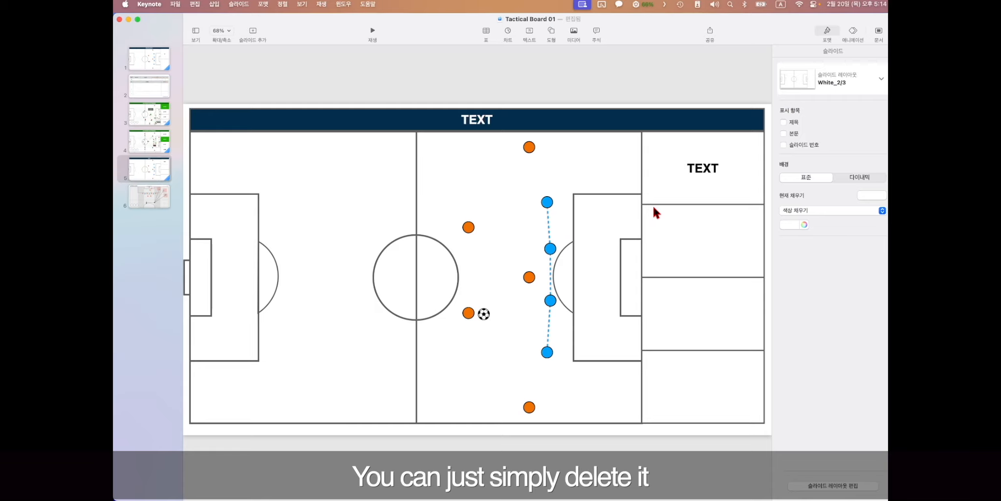
# - Delete the side table on the TEXT slide and bring the GED TACTICAL BOARD Ver.01 toolbox forward
pyautogui.click(652, 211)
pyautogui.press('BackSpace')
pyautogui.hotkey('ctrl', 'Up')
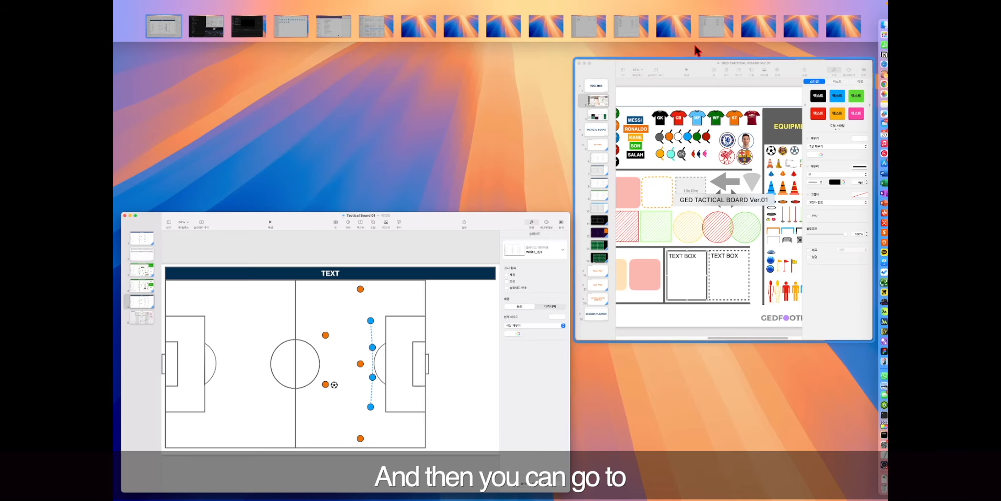
pyautogui.click(696, 173)
pyautogui.scroll(-5, 575, 358)
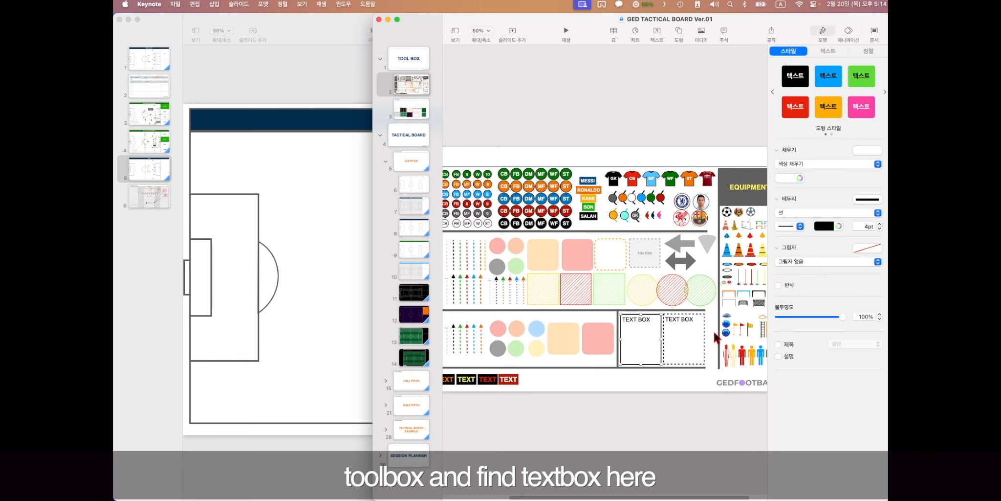
pyautogui.scroll(3, 714, 330)
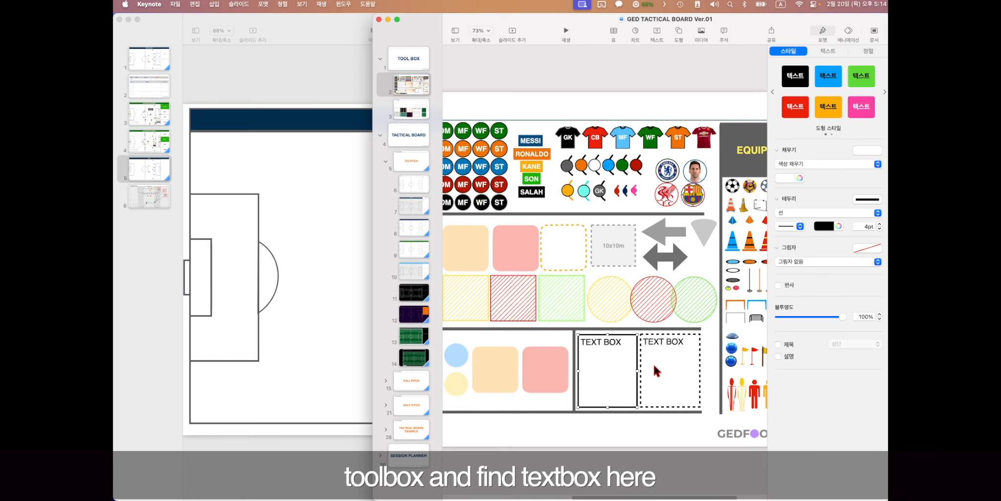
# - Copy the dashed TEXT BOX template and paste it onto the Tactical Board 01 pitch slide
pyautogui.click(617, 449)
pyautogui.click(609, 340)
pyautogui.press('super+c')
pyautogui.click(250, 239)
pyautogui.press('super+v')
# - Move the text box right of the pitch, enlarge it, and retype it 'Coaching points'
pyautogui.moveTo(570, 340); pyautogui.dragTo(755, 151)
pyautogui.moveTo(694, 158); pyautogui.dragTo(655, 158)
pyautogui.write('Coaching points')
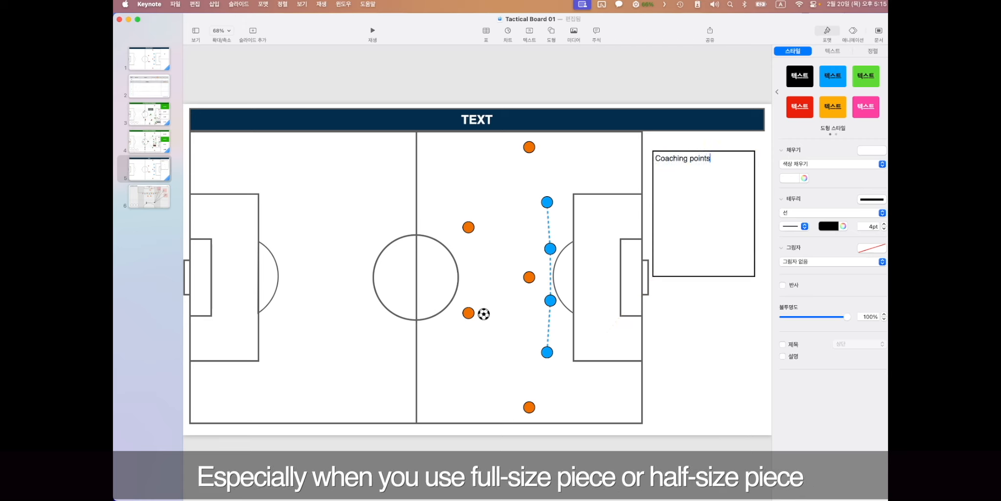
pyautogui.click(696, 293)
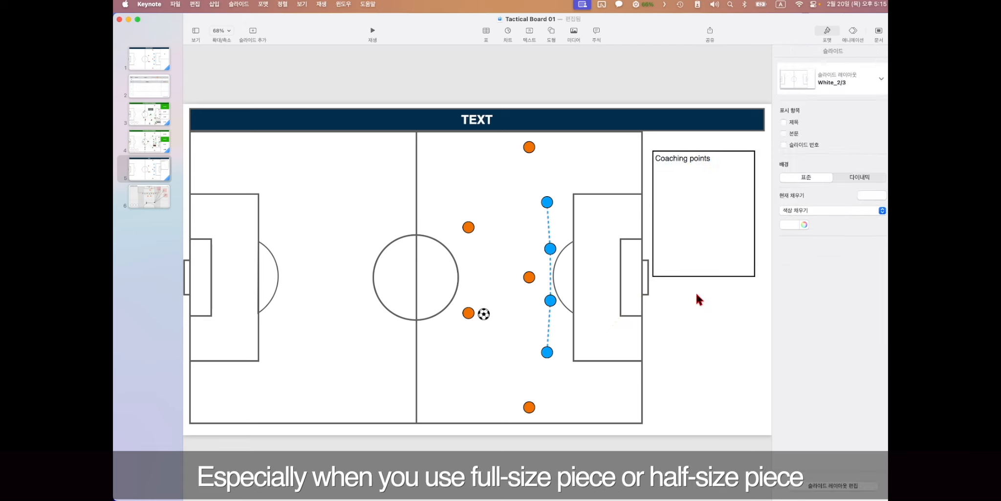
pyautogui.click(140, 191)
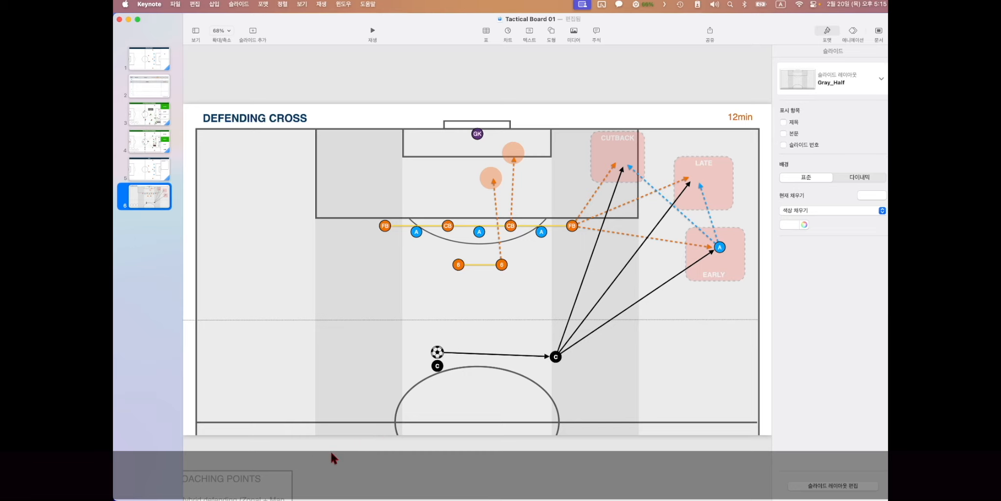
# - Zoom out and drag the COACHING POINTS box onto the Defending Cross pitch's left side
pyautogui.press('super+minus')
pyautogui.click(304, 430)
pyautogui.moveTo(305, 430); pyautogui.dragTo(355, 240)
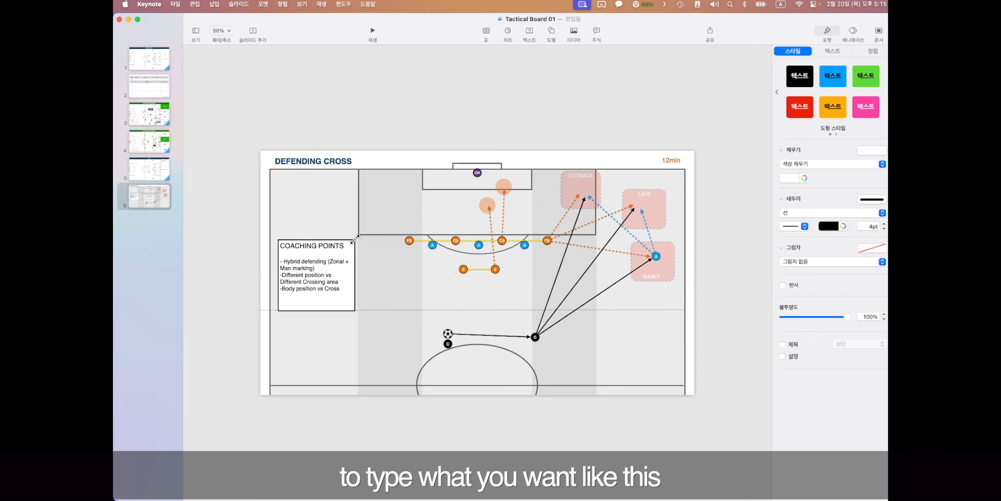
pyautogui.tripleClick(326, 248)
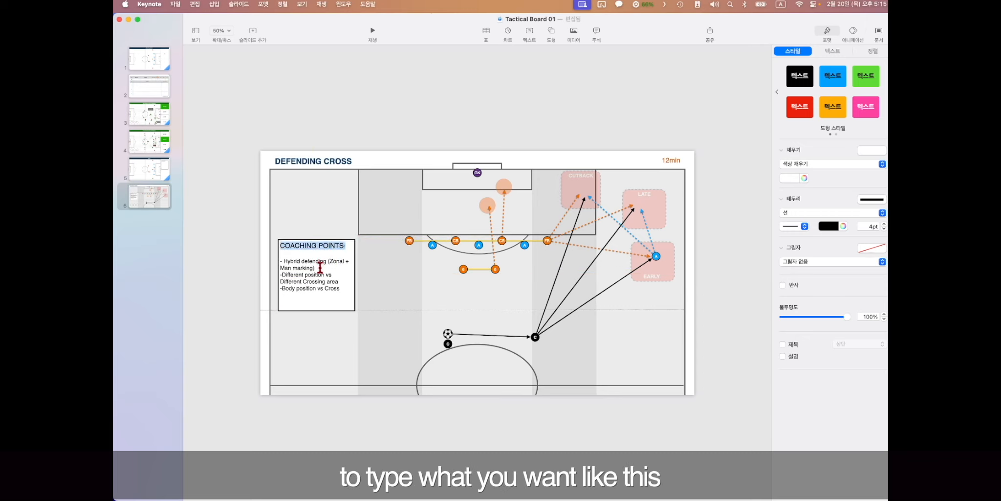
# - Expand the template's SESSION PLANNER group and open the filled session plan example slide
pyautogui.click(418, 275)
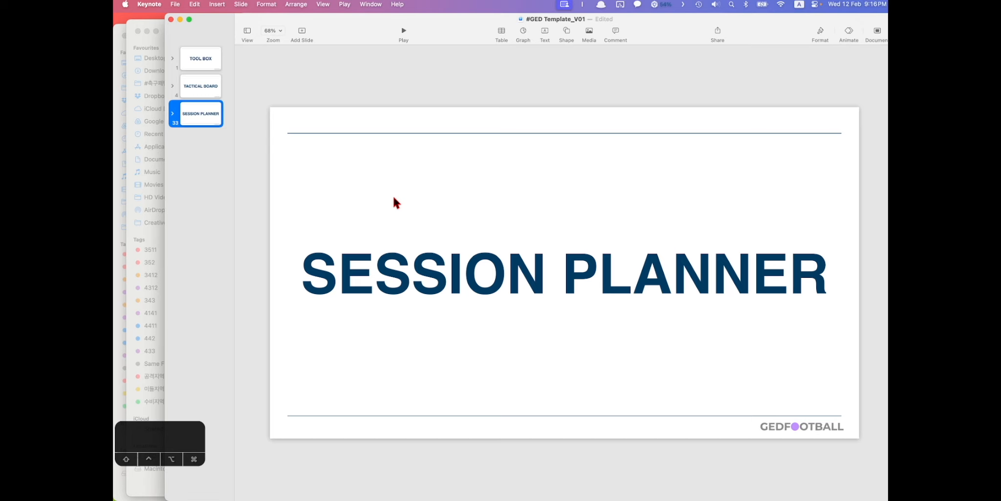
pyautogui.click(172, 113)
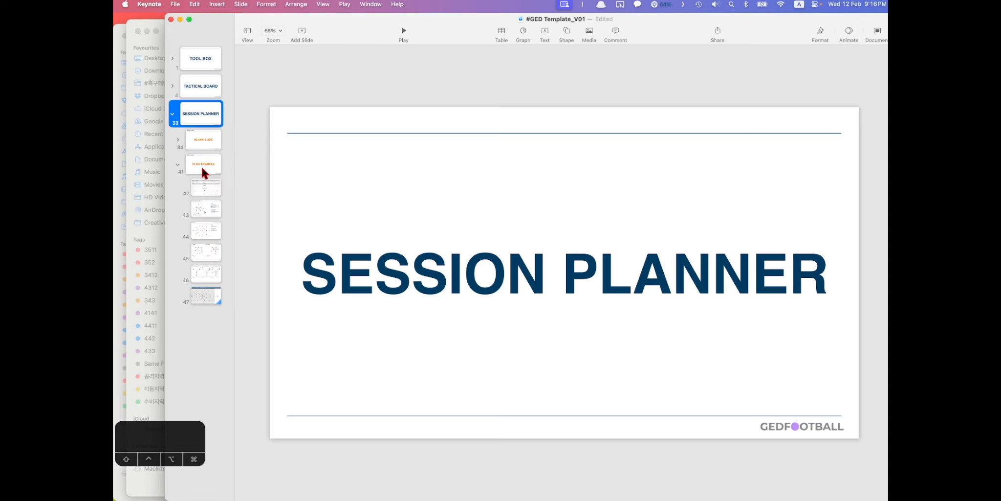
pyautogui.click(201, 189)
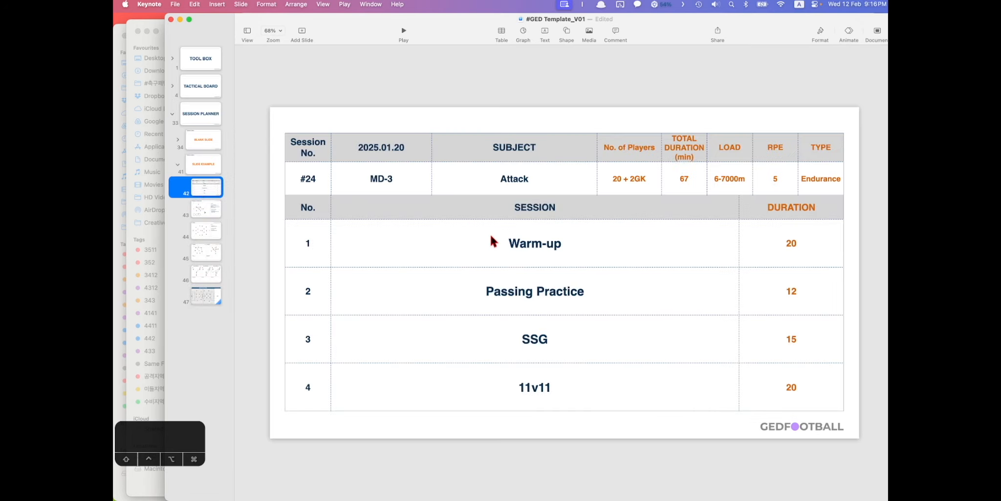
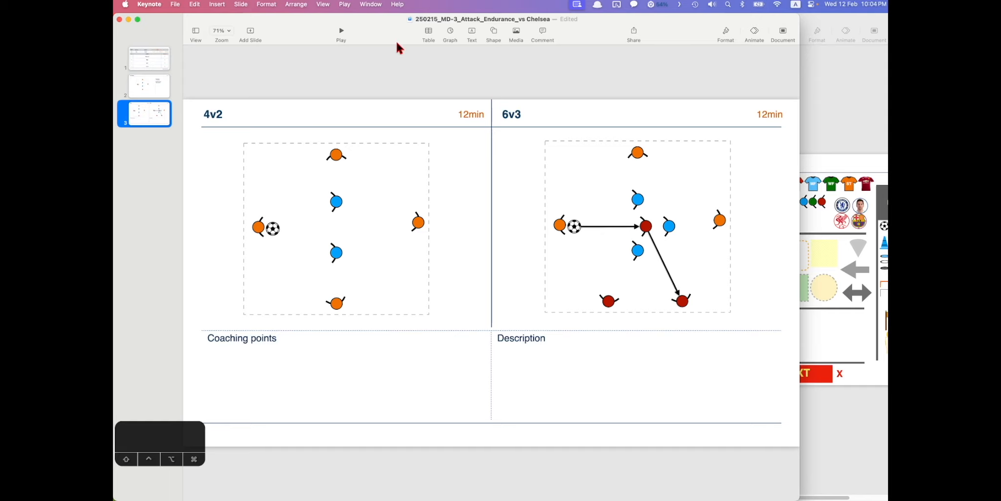
# - Paste the Tactical Board 01 pitch slide after slide 3 of the Chelsea deck and enlarge the window
pyautogui.hotkey('ctrl', 'alt', 'Left')
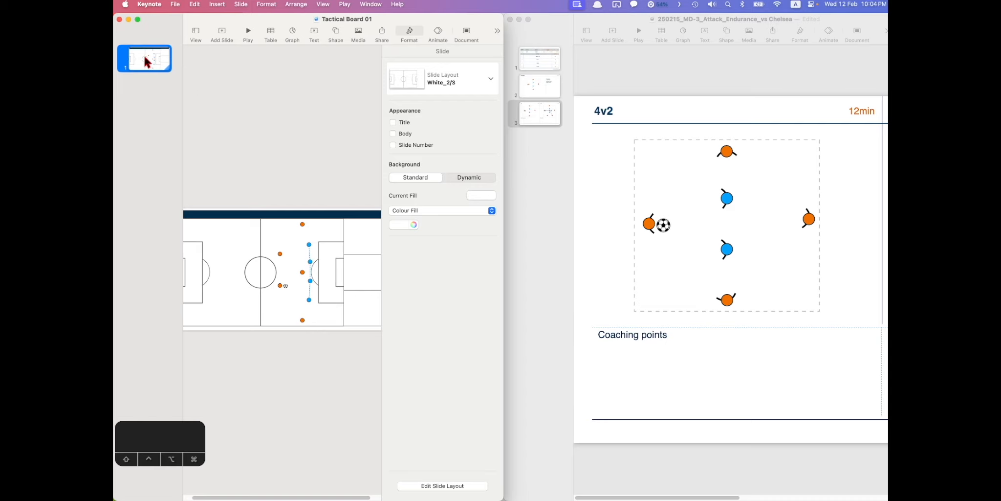
pyautogui.click(554, 116)
pyautogui.press('super+v')
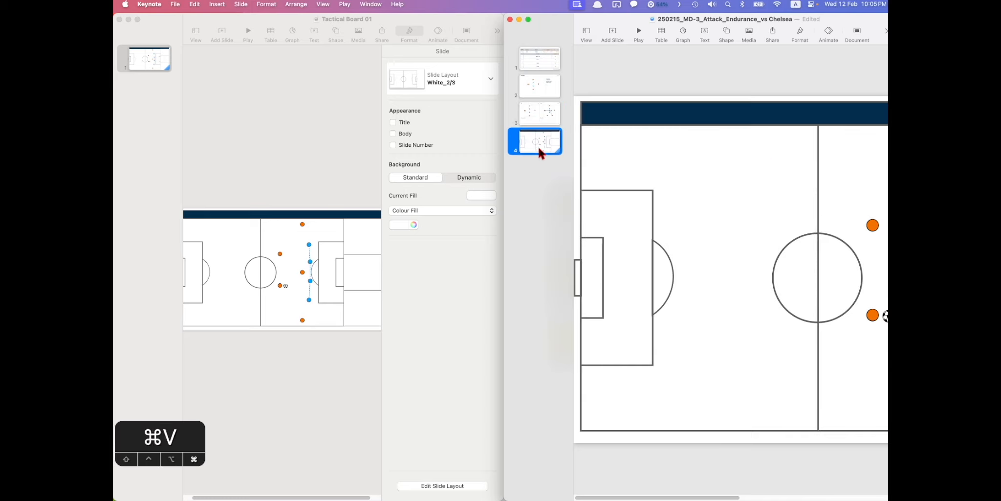
pyautogui.doubleClick(627, 17)
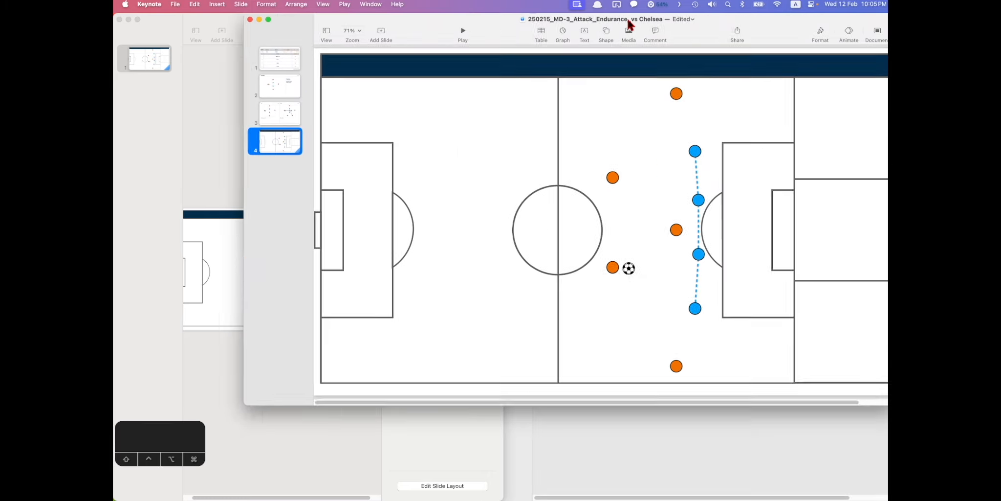
pyautogui.moveTo(391, 23); pyautogui.dragTo(317, 23)
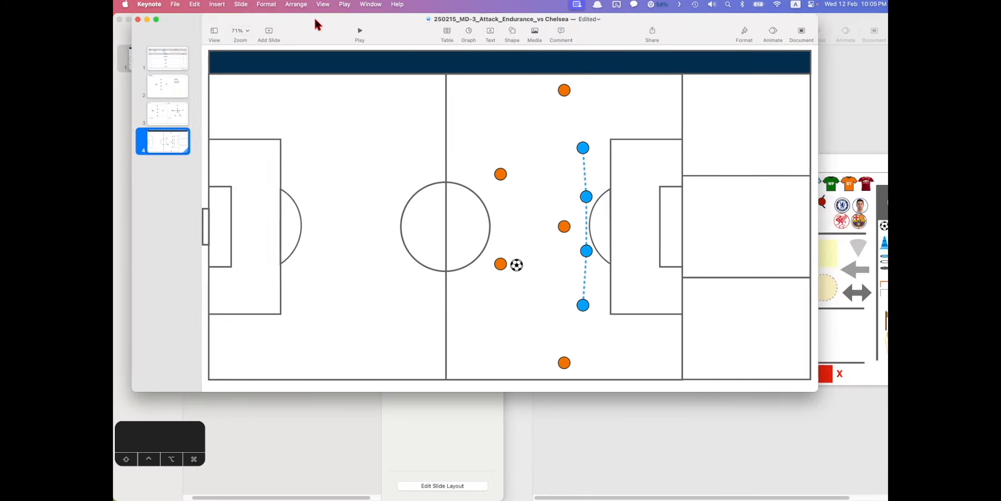
pyautogui.moveTo(809, 391); pyautogui.dragTo(885, 475)
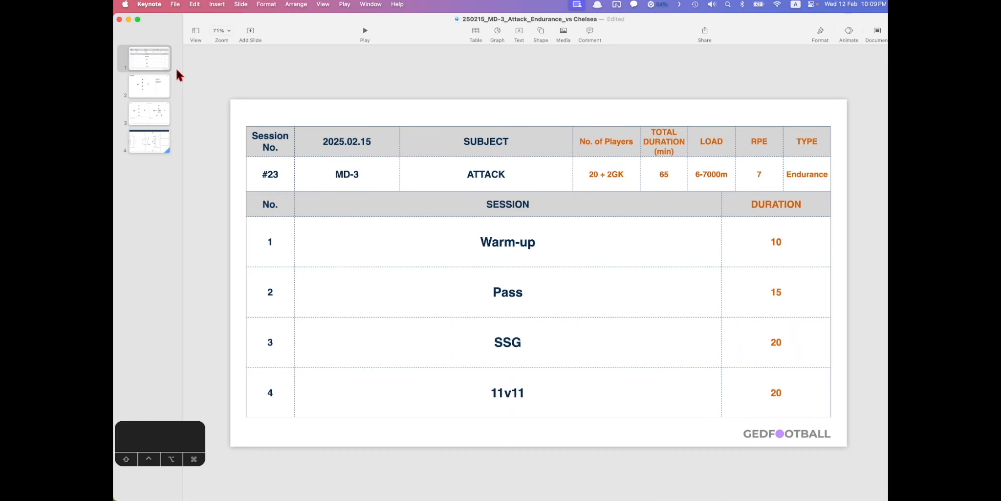
# - Open File > Print for the deck and set the layout to 4 pages per sheet
pyautogui.click(177, 4)
pyautogui.click(197, 234)
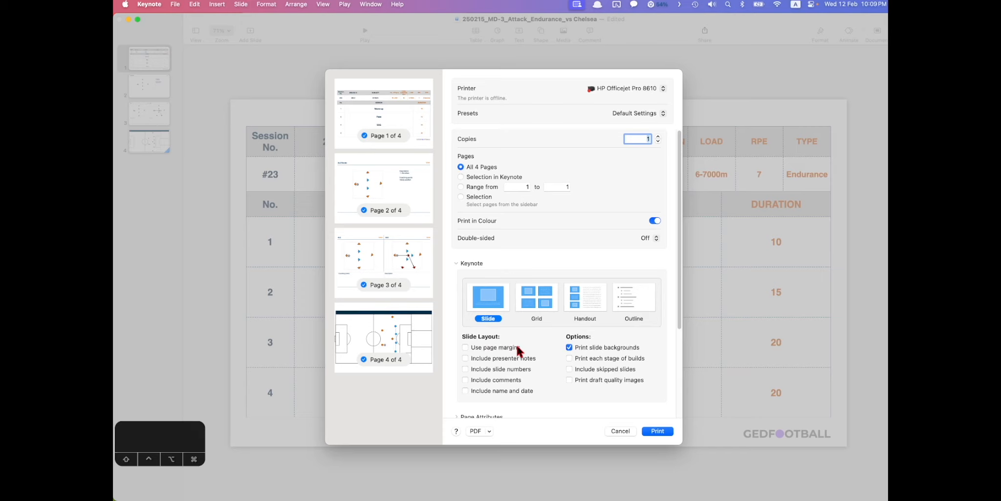
pyautogui.scroll(-5, 525, 243)
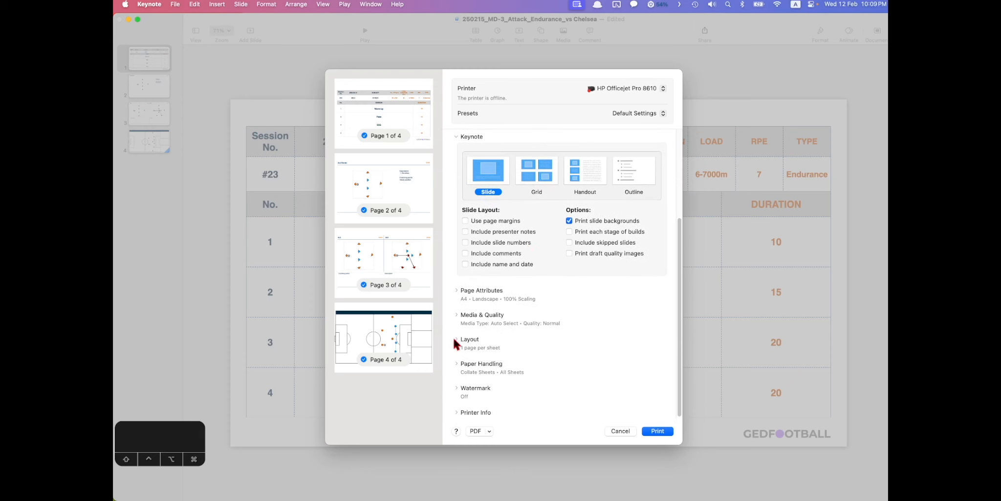
pyautogui.click(456, 340)
pyautogui.scroll(-2, 562, 343)
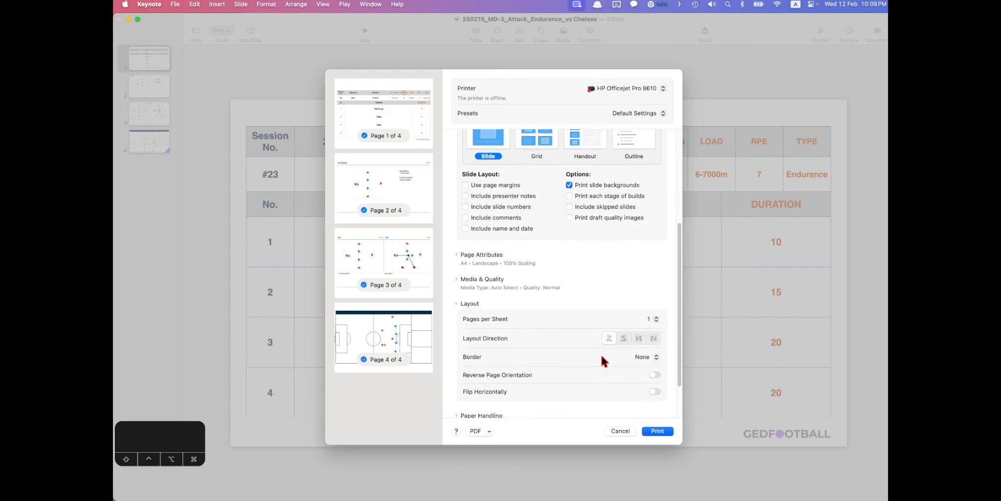
pyautogui.click(654, 307)
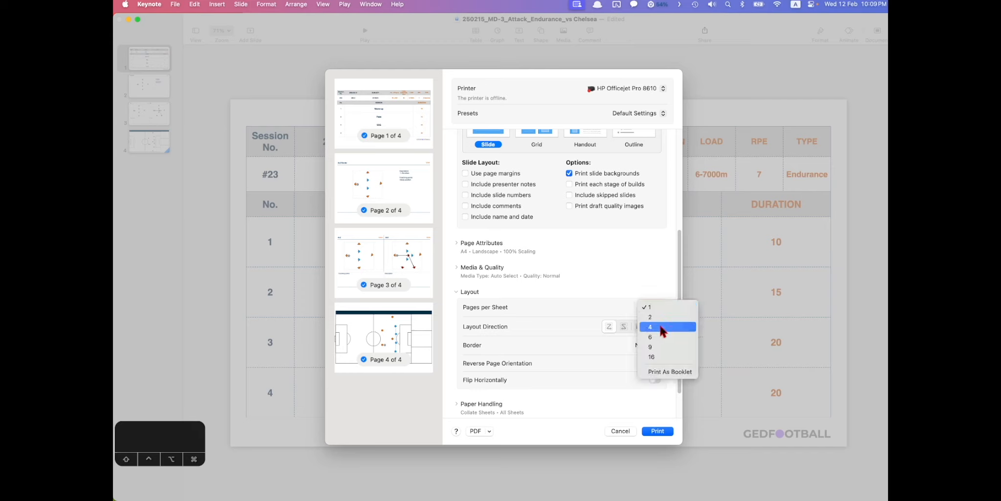
pyautogui.click(673, 327)
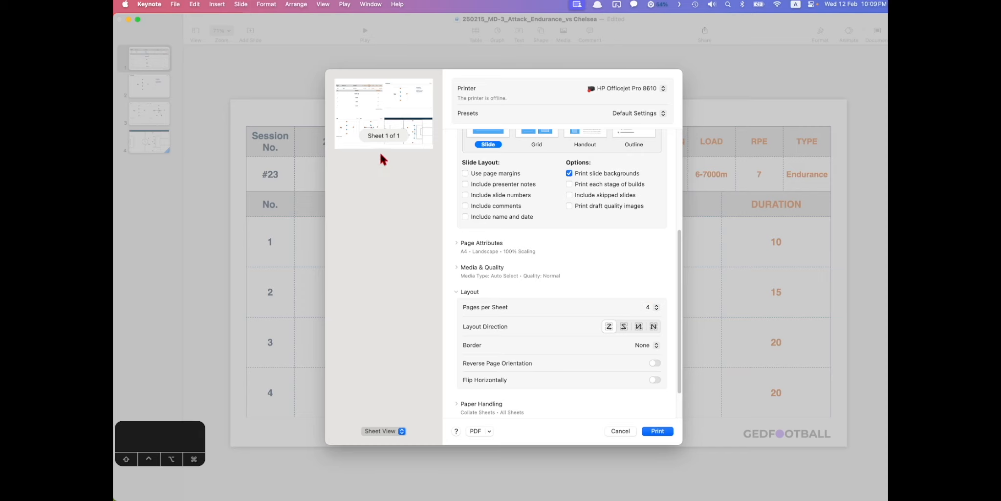
# - Save the printout as a PDF into the Tactical Board Template folder
pyautogui.click(473, 431)
pyautogui.click(463, 361)
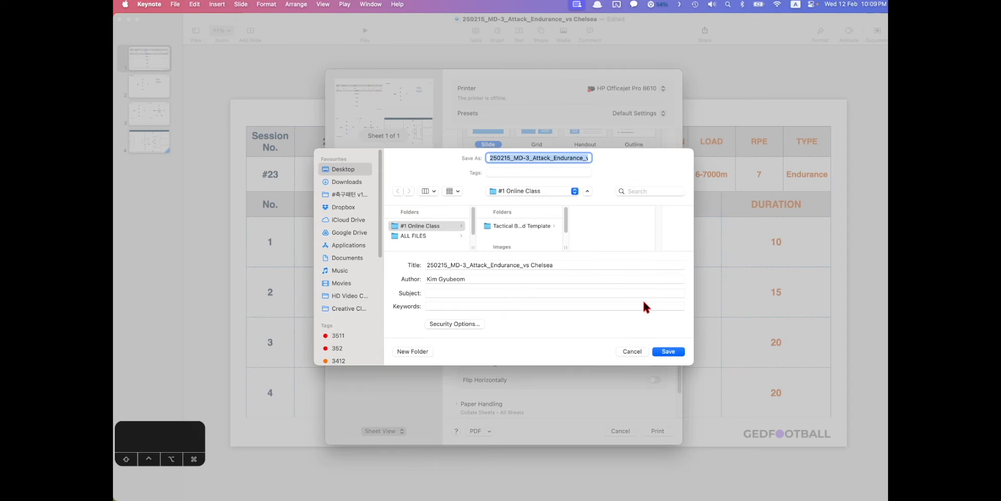
pyautogui.click(524, 225)
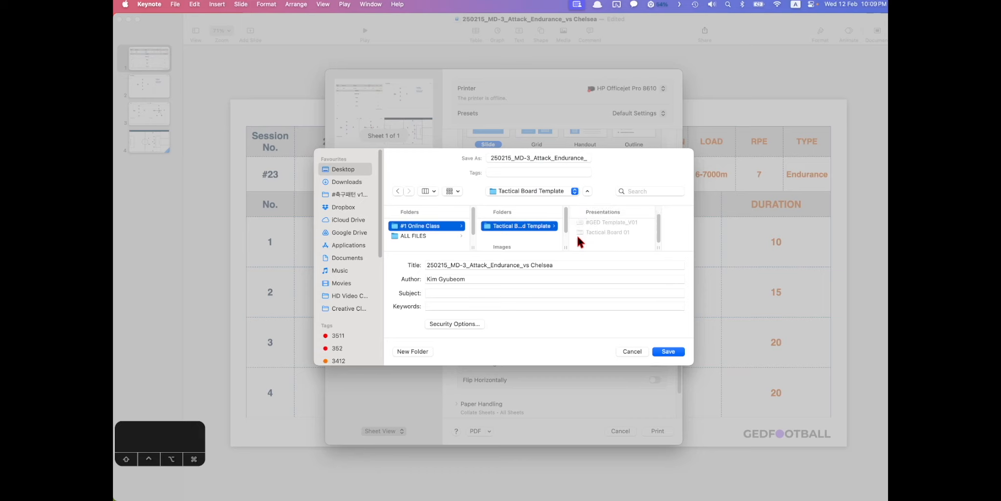
pyautogui.click(667, 350)
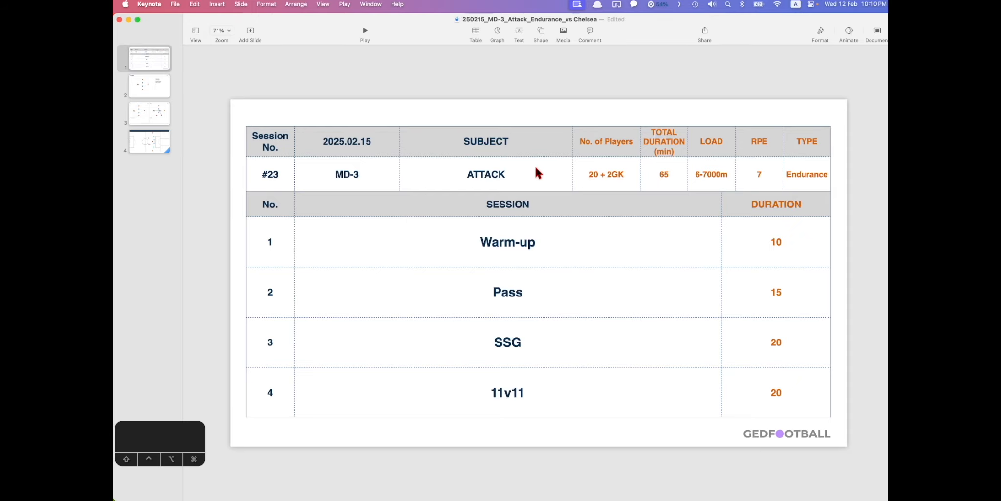
pyautogui.hotkey('ctrl', 'Up')
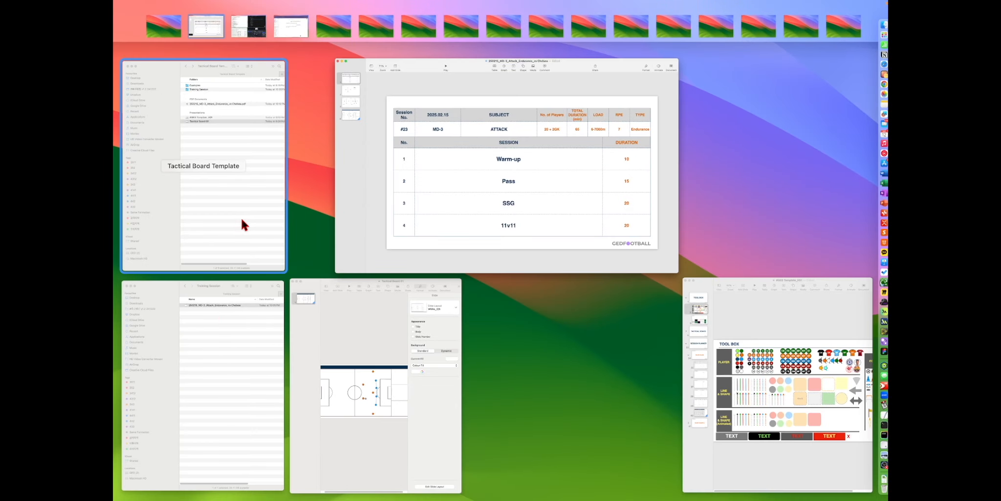
# - Open the exported Chelsea PDF from the Tactical Board Template folder in Preview and reposition its window
pyautogui.click(249, 201)
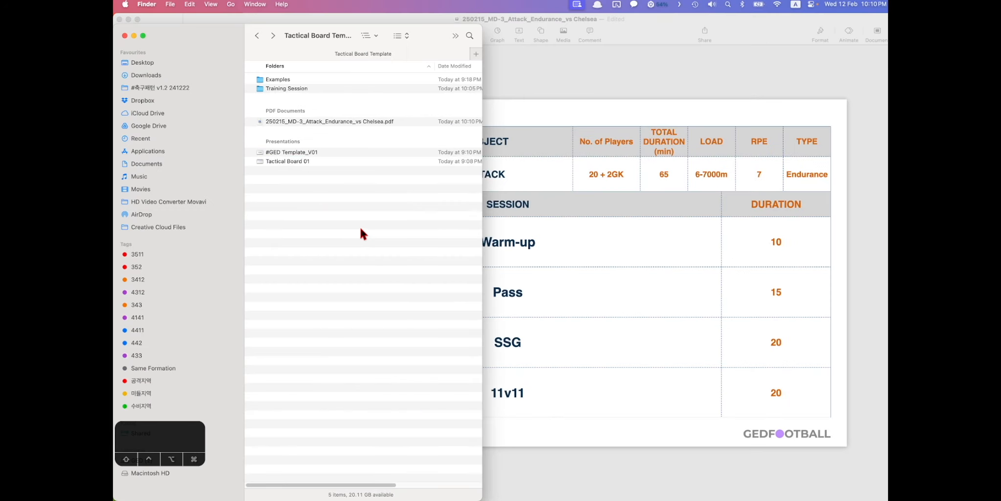
pyautogui.doubleClick(357, 122)
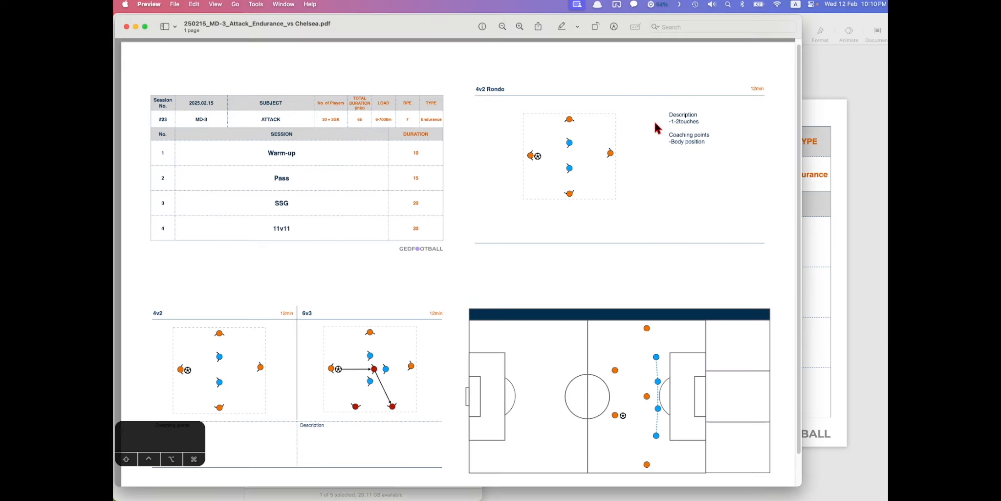
pyautogui.moveTo(802, 15); pyautogui.dragTo(709, 67)
pyautogui.moveTo(337, 71); pyautogui.dragTo(456, 50)
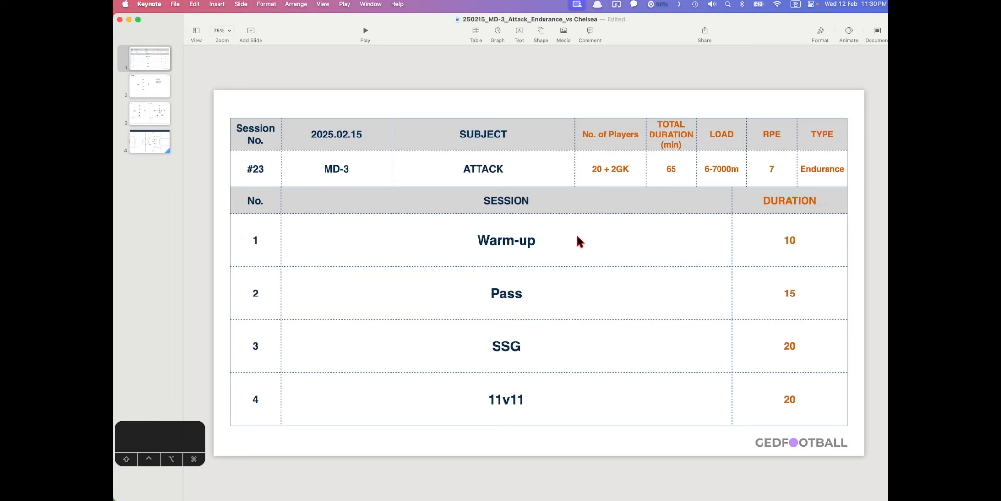
# - Review the deck's Share options, checking the Collaborate or Send Copy choice, then close them
pyautogui.click(703, 32)
pyautogui.click(687, 73)
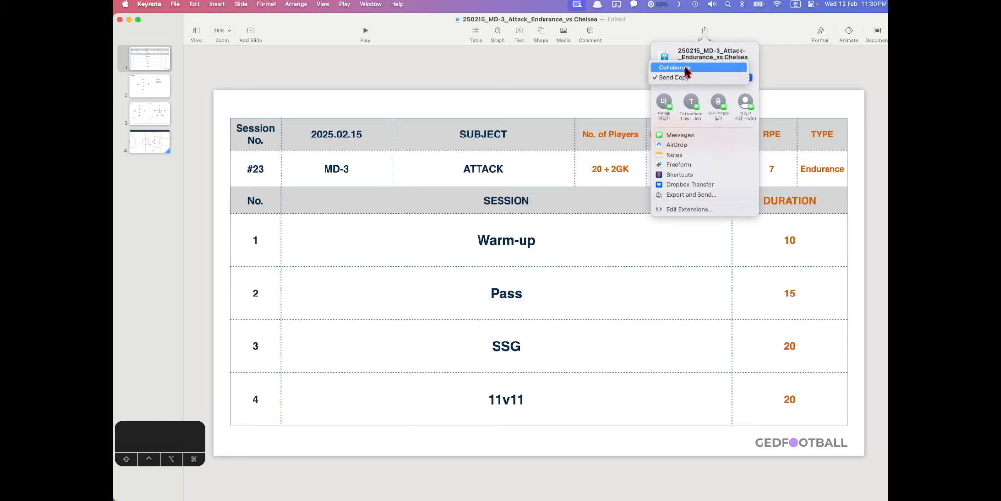
pyautogui.click(684, 79)
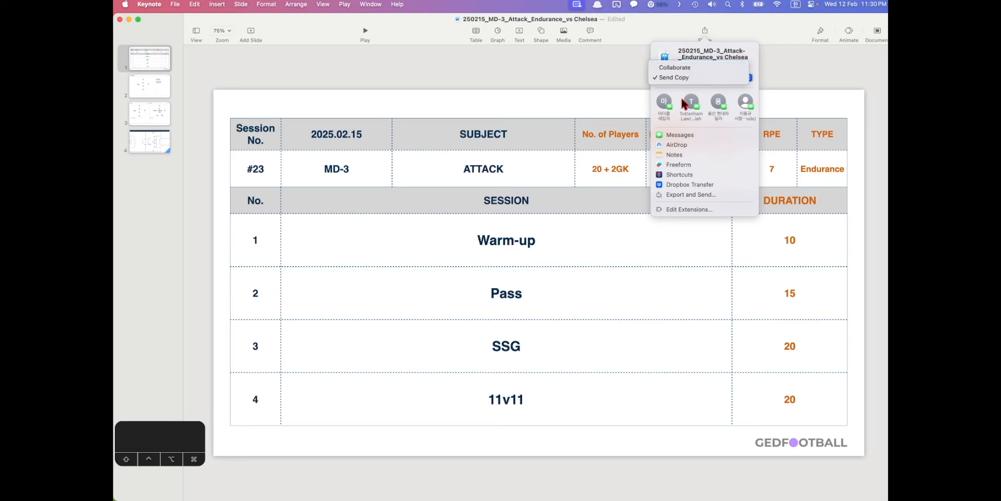
pyautogui.click(583, 110)
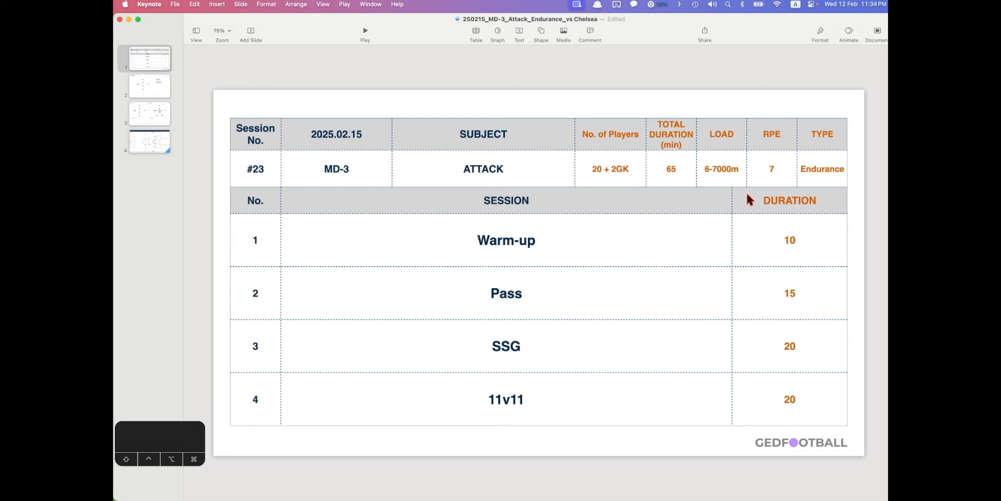
# - Select the SSG and 11v11 cells in the session table, then switch to the 241031 MD-2 deck
pyautogui.click(719, 130)
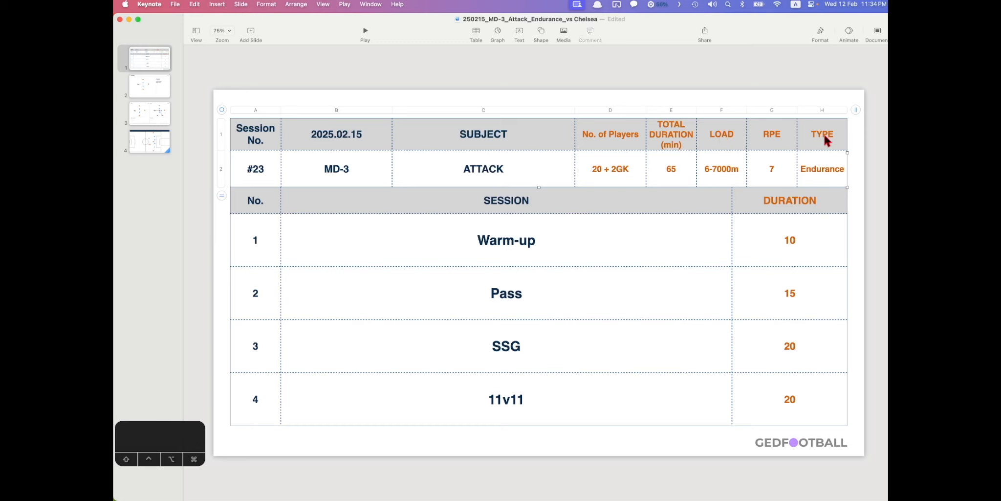
pyautogui.click(570, 235)
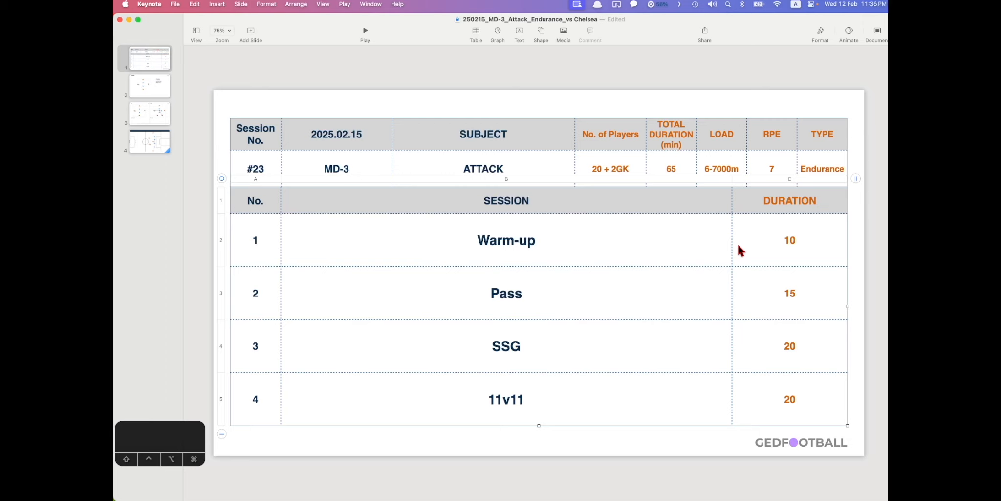
pyautogui.click(647, 399)
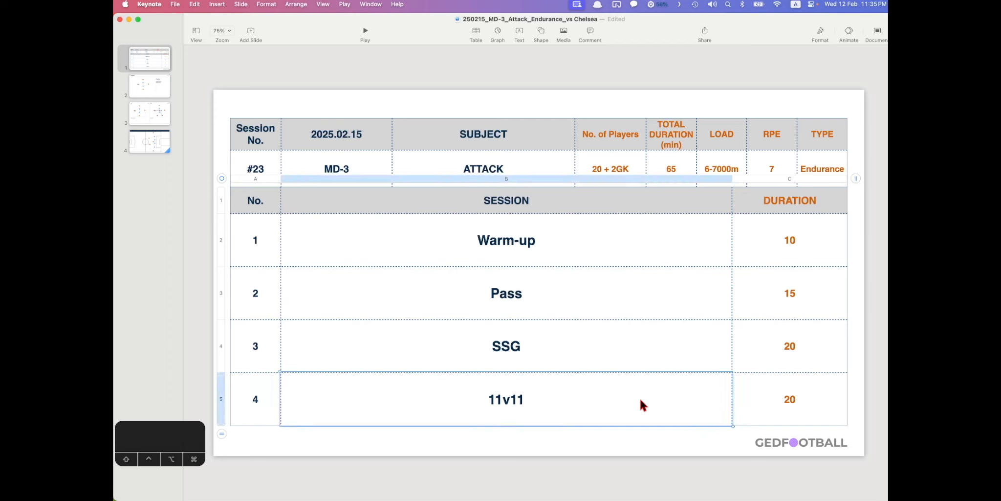
pyautogui.click(642, 358)
pyautogui.click(694, 380)
pyautogui.keyDown('shift'); pyautogui.click(804, 387); pyautogui.keyUp('shift')
pyautogui.click(668, 352)
pyautogui.click(663, 402)
pyautogui.hotkey('ctrl', 'Up')
pyautogui.click(528, 166)
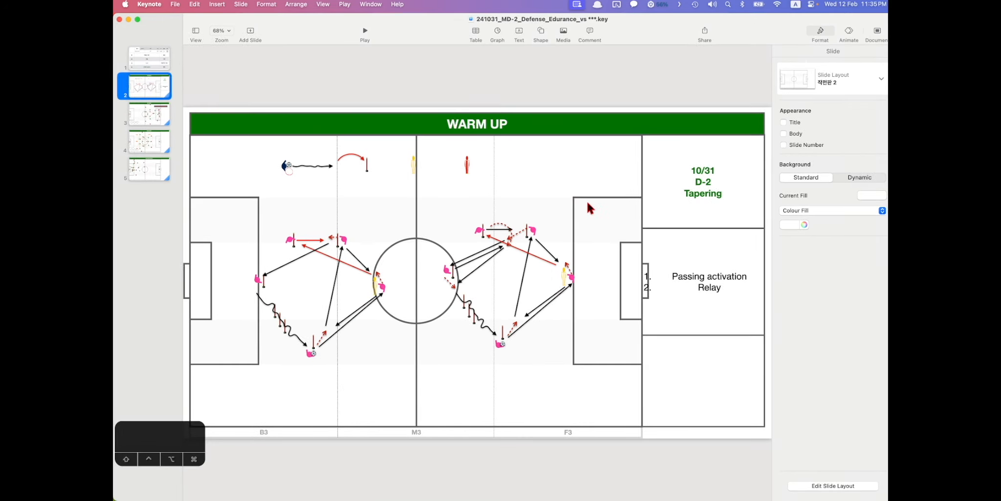
# - Browse the F3 PRESS, M3 BLOCK and B3 PROTECTION slides, then nudge WARM UP's red curved arrow down-right
pyautogui.click(156, 117)
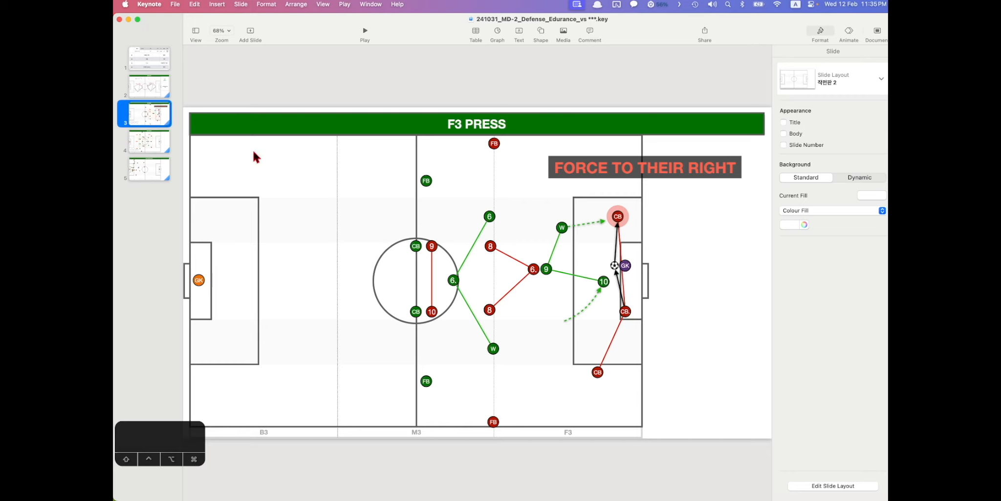
pyautogui.click(544, 202)
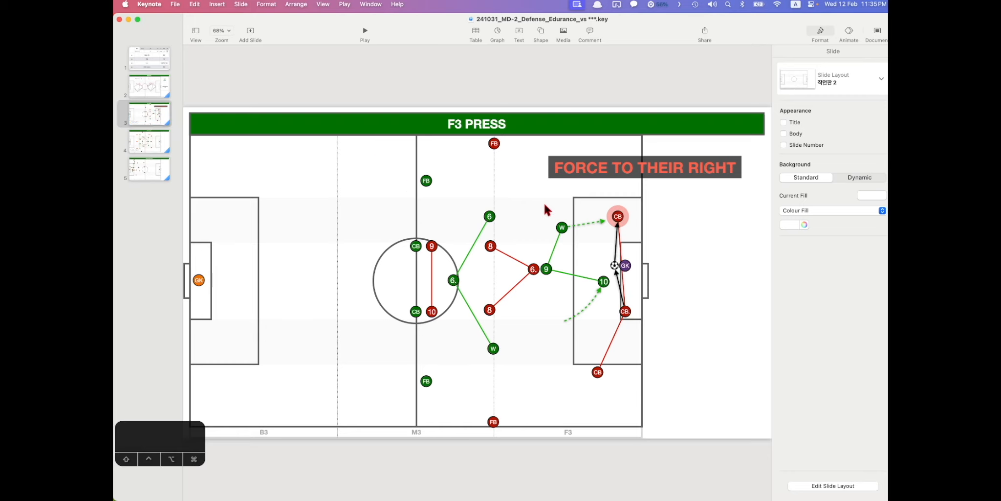
pyautogui.click(149, 142)
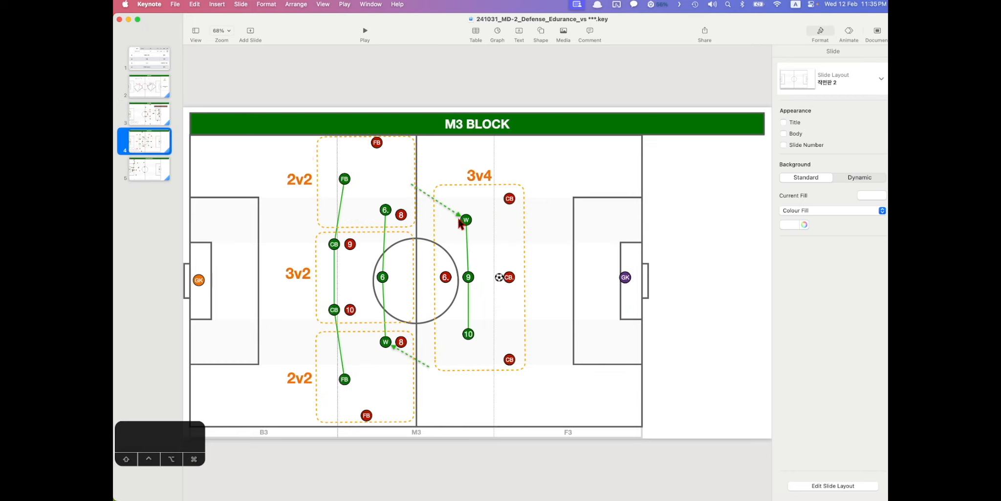
pyautogui.click(152, 175)
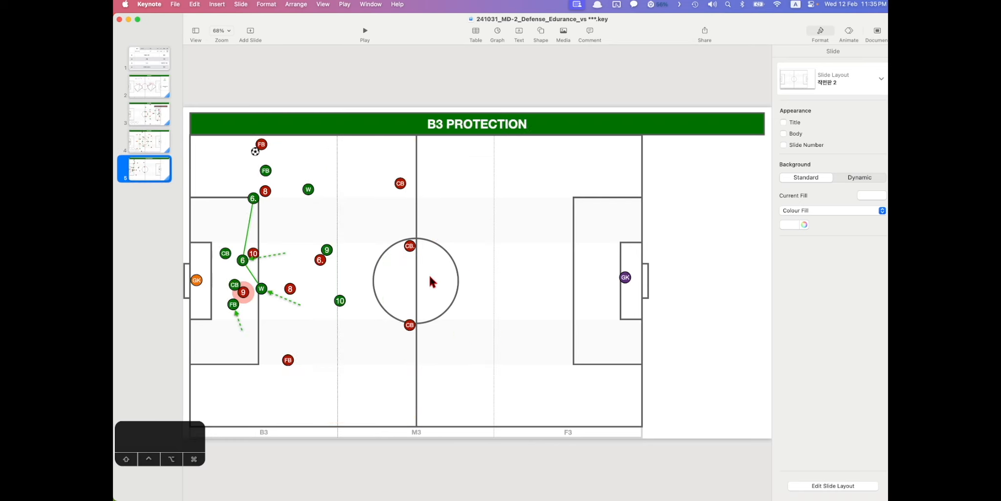
pyautogui.click(164, 95)
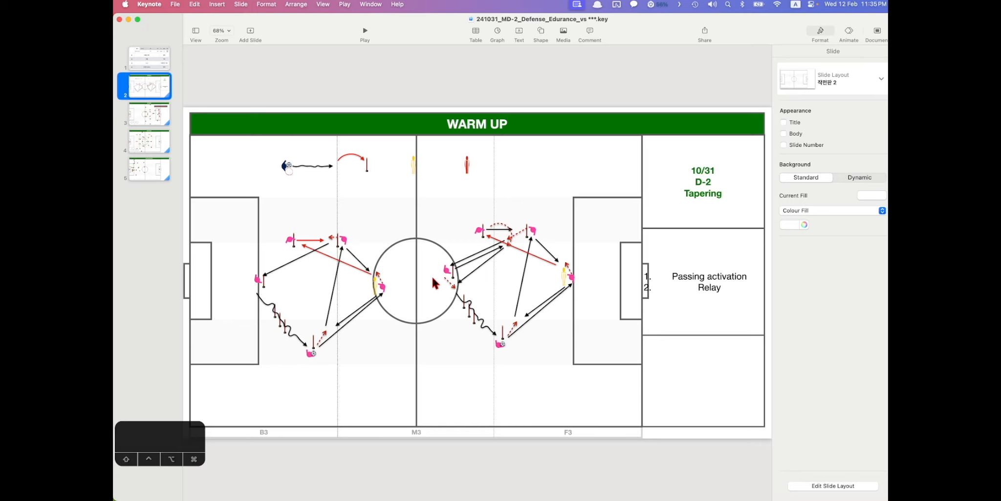
pyautogui.click(158, 111)
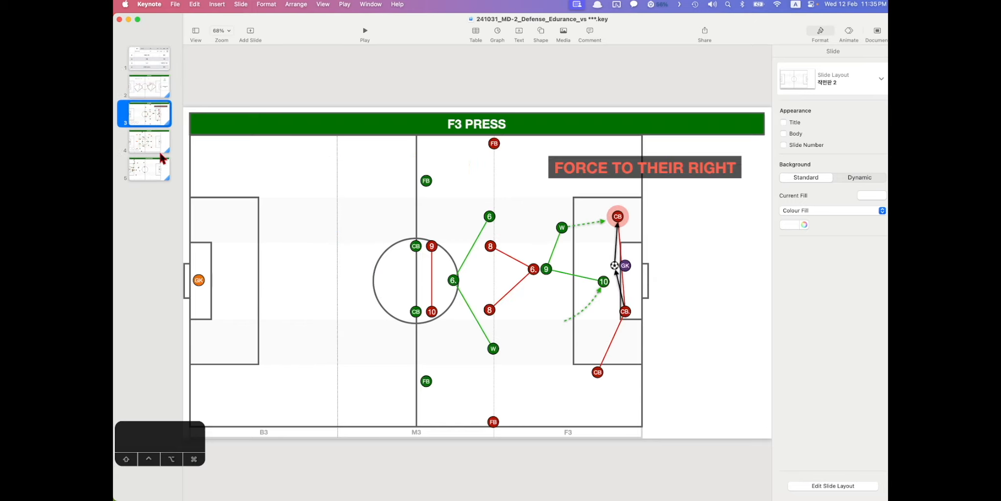
pyautogui.click(154, 93)
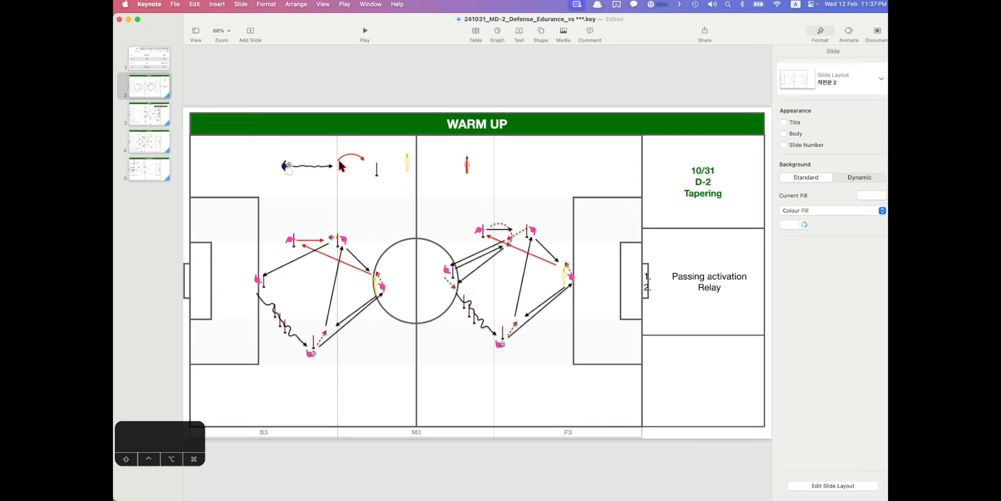
pyautogui.moveTo(361, 160); pyautogui.dragTo(365, 183)
# - Check the Collaborate or Send Copy sharing choice, dismiss it, and show all open windows
pyautogui.click(705, 33)
pyautogui.click(682, 77)
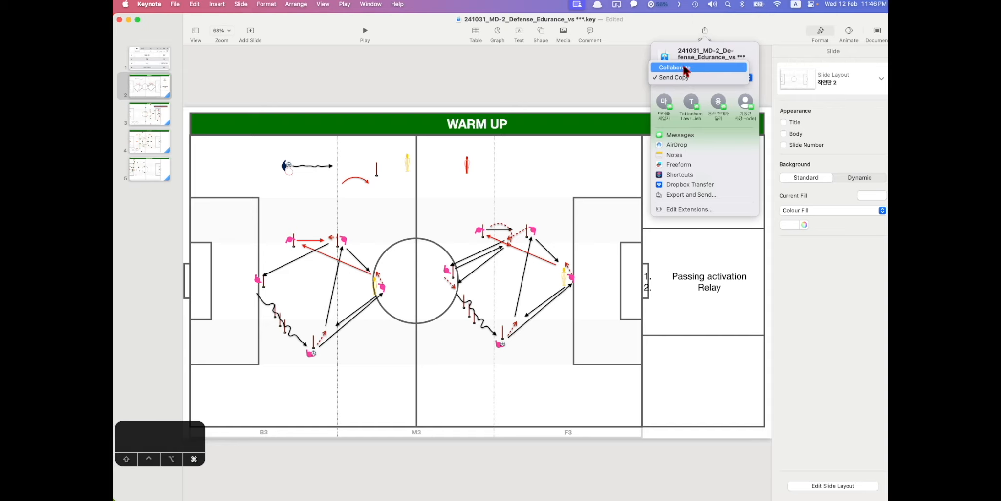
pyautogui.click(616, 81)
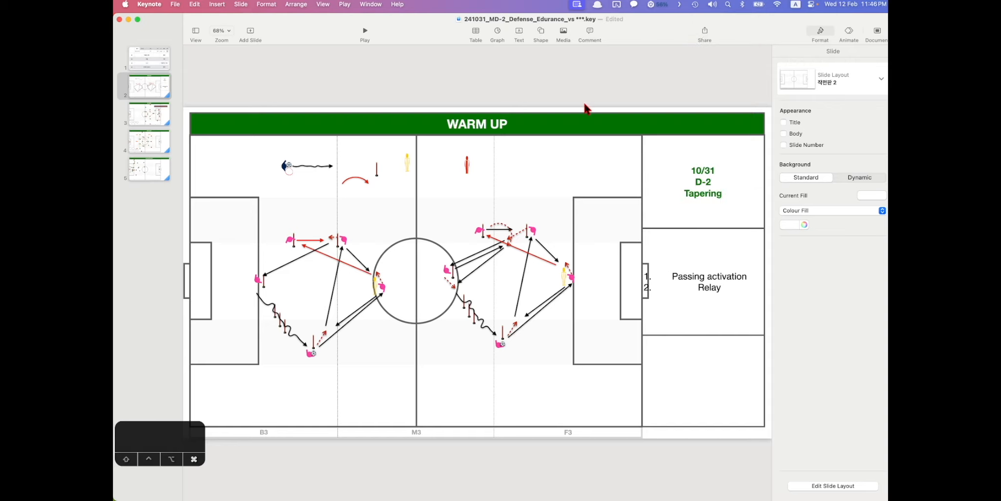
pyautogui.hotkey('ctrl', 'Up')
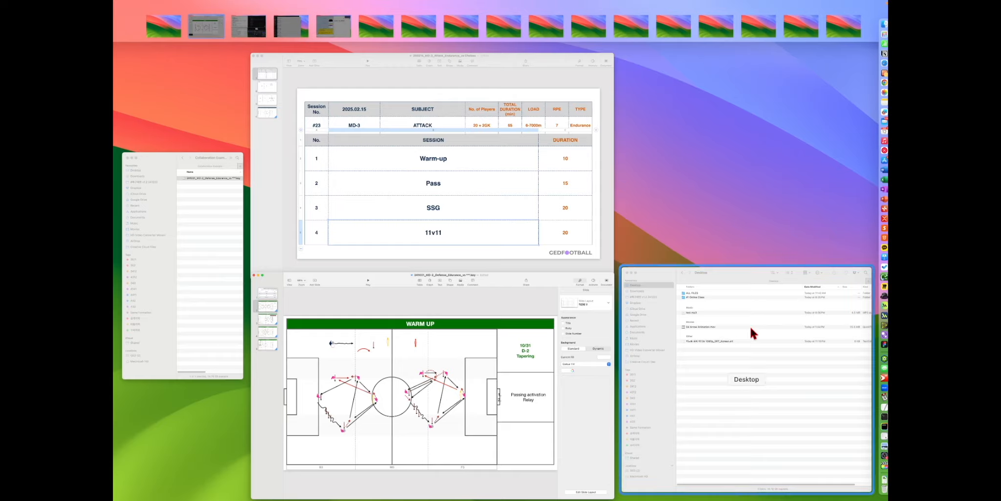
# - Create a new folder in iCloud Drive and name it '#Ged Collaboration Folder'
pyautogui.click(750, 326)
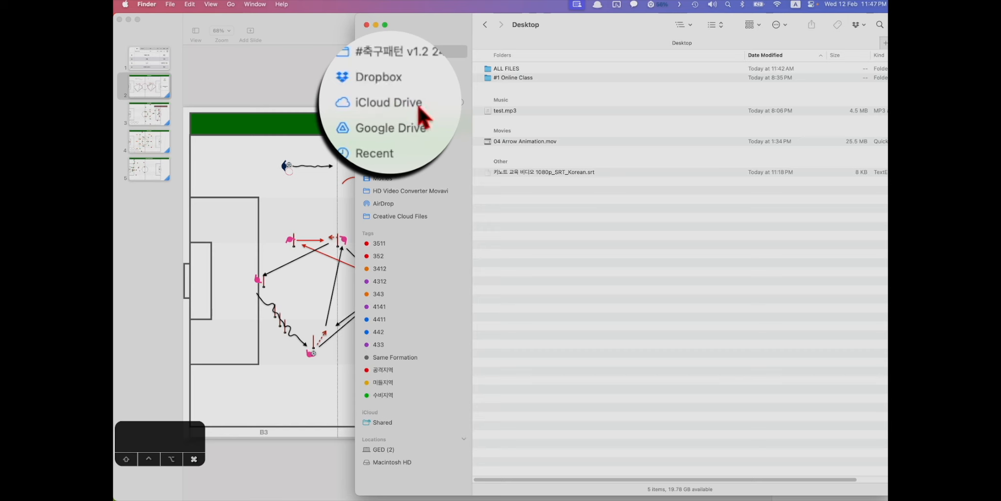
pyautogui.click(400, 102)
pyautogui.rightClick(524, 245)
pyautogui.click(543, 252)
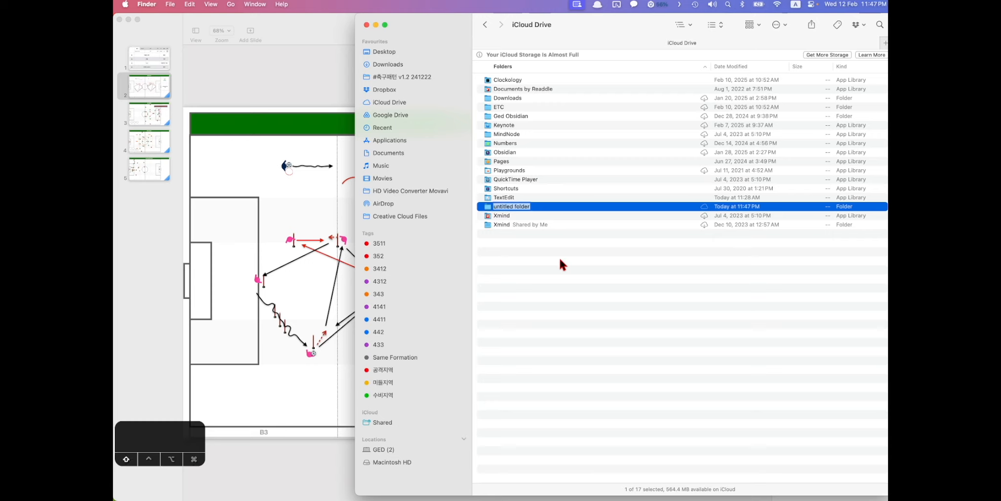
pyautogui.write('#Ged Collaboration Folder')
# - Confirm the folder name and open its Share options with Collaborate as the mode
pyautogui.press('Return')
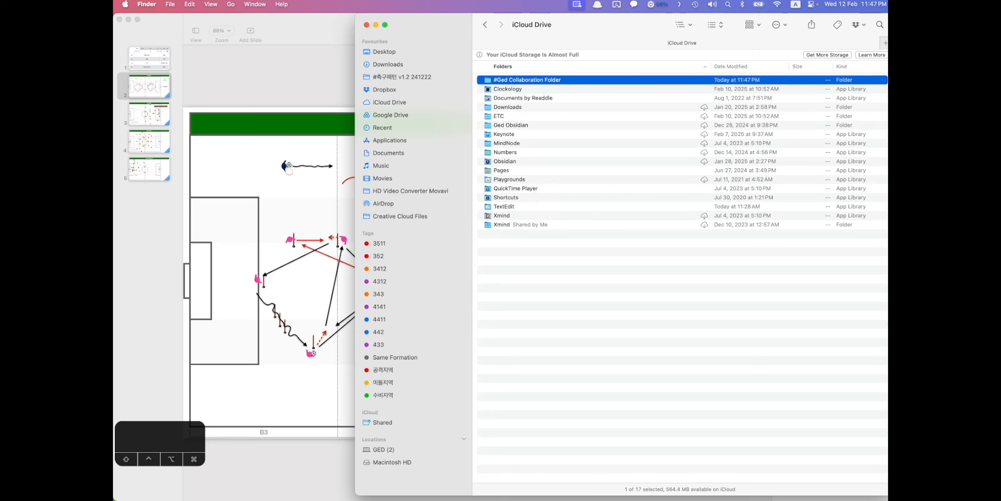
pyautogui.click(579, 328)
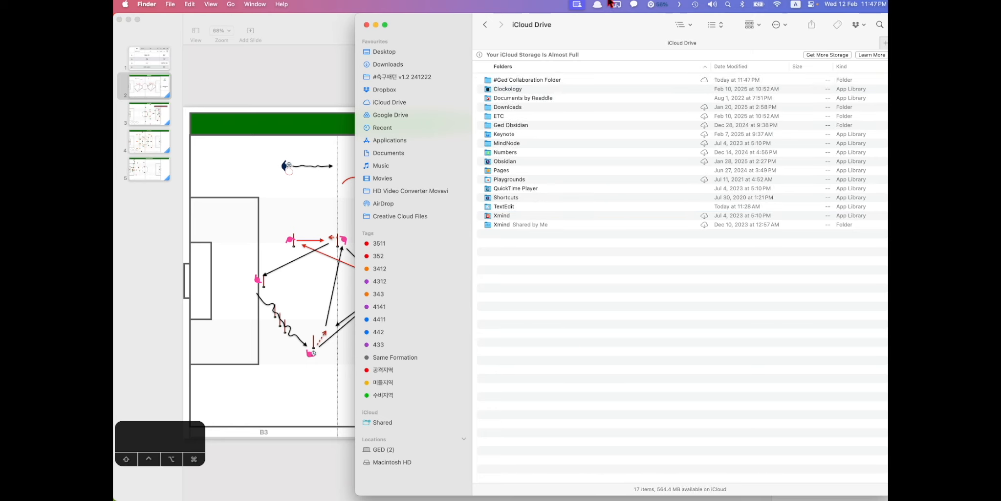
pyautogui.rightClick(545, 79)
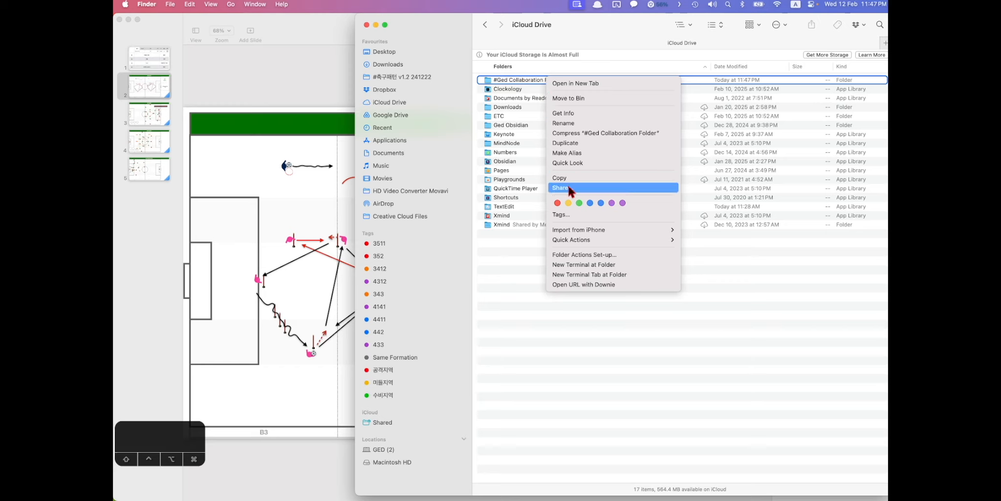
pyautogui.click(580, 186)
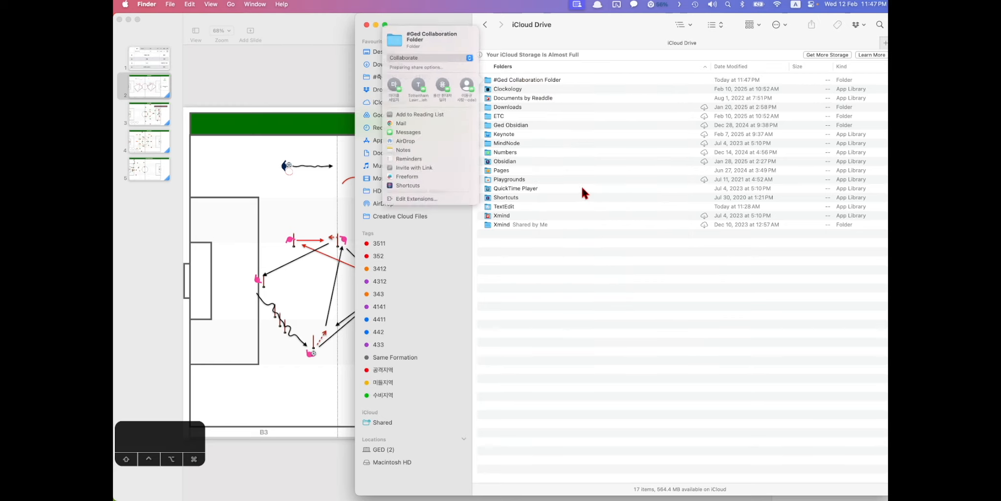
pyautogui.click(423, 54)
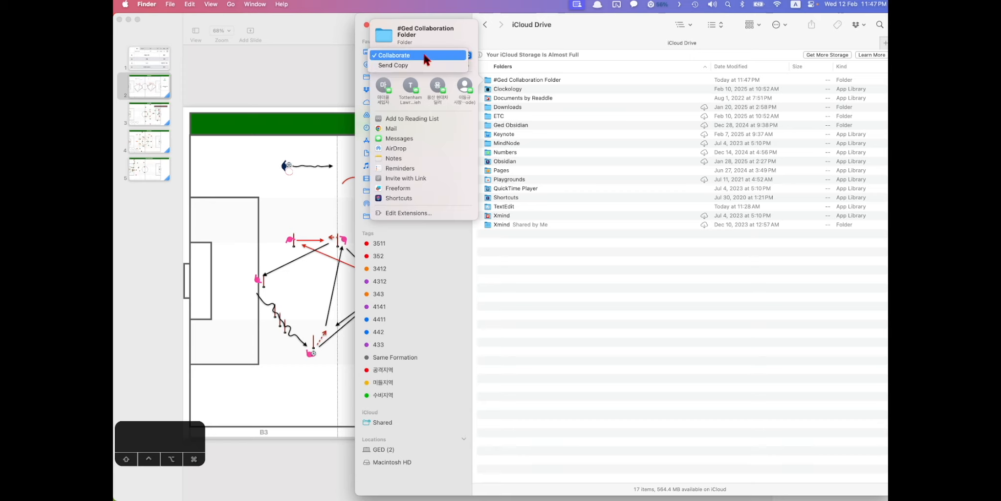
pyautogui.click(395, 56)
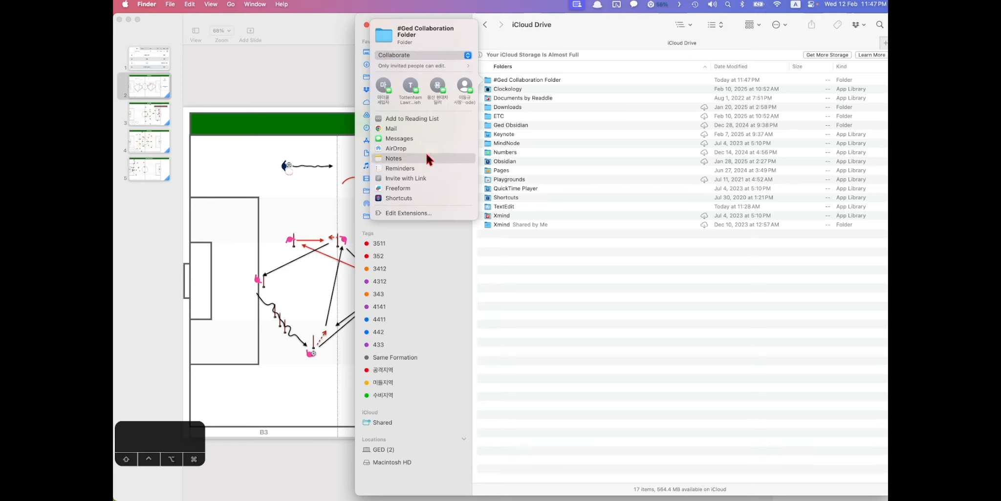
# - Invite a collaborator's e-mail address with a link and copy the collaboration link
pyautogui.click(417, 177)
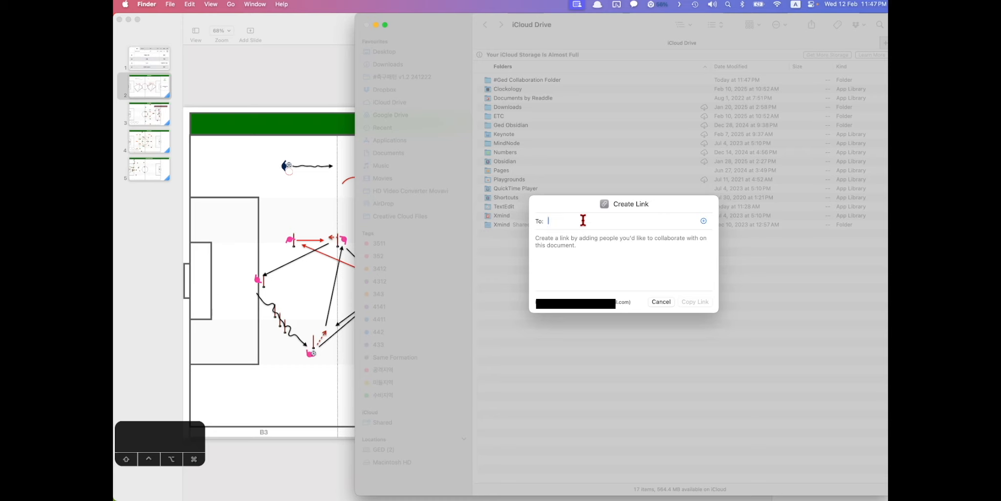
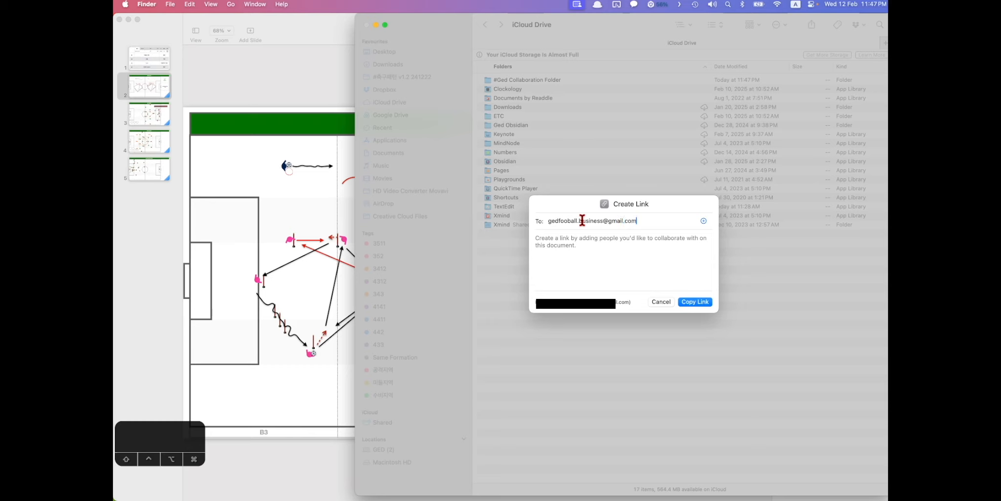
pyautogui.press('Return')
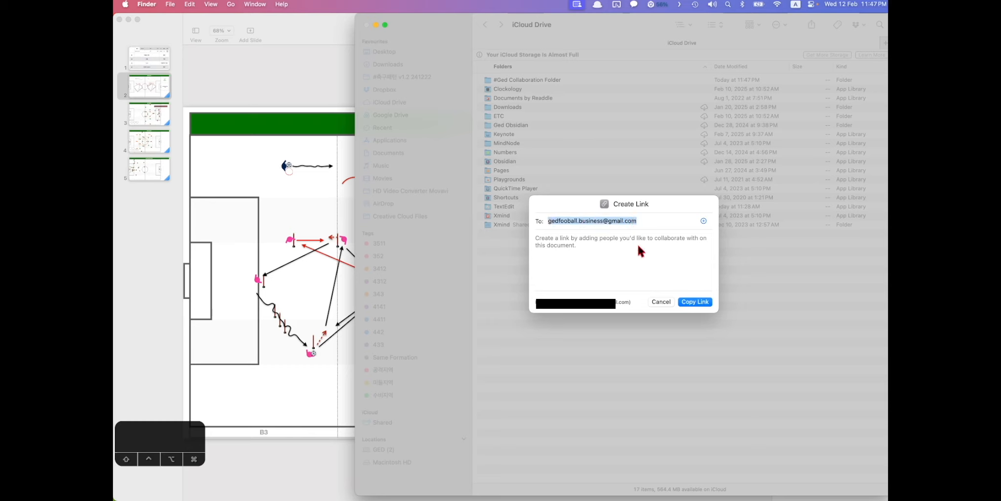
pyautogui.click(704, 303)
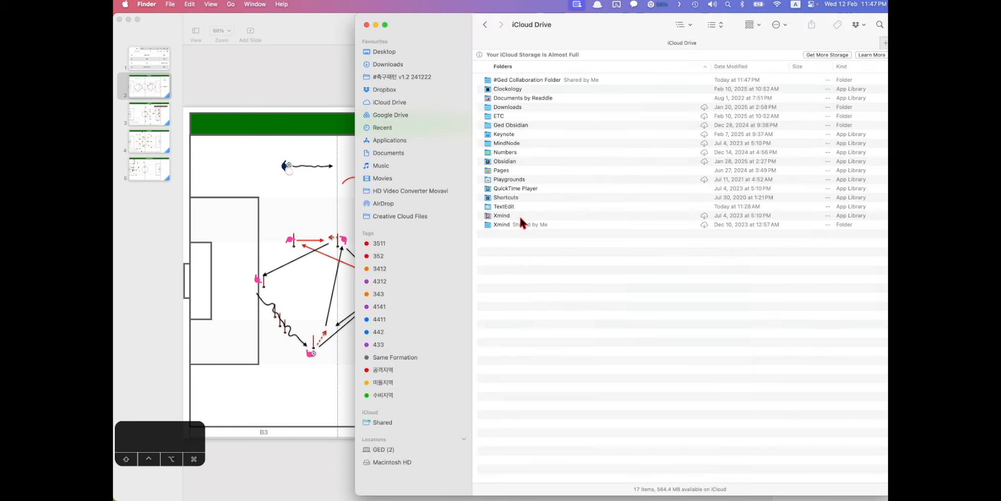
# - Show the iCloud Drive contents as icons and select #Ged Collaboration Folder
pyautogui.click(498, 81)
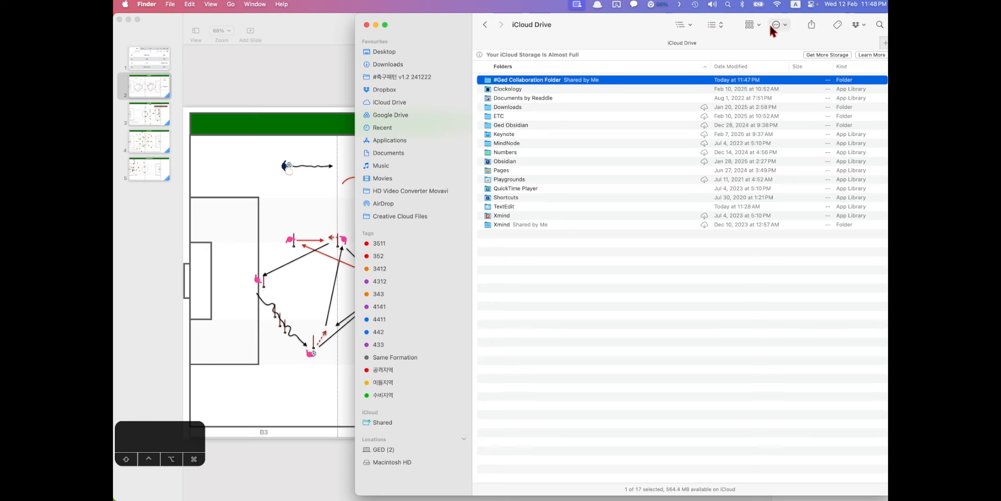
pyautogui.click(713, 25)
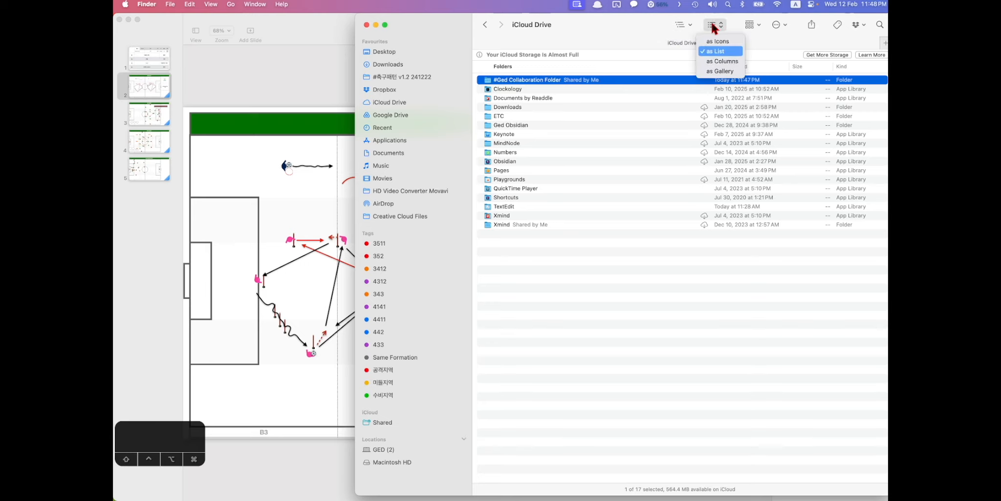
pyautogui.click(714, 42)
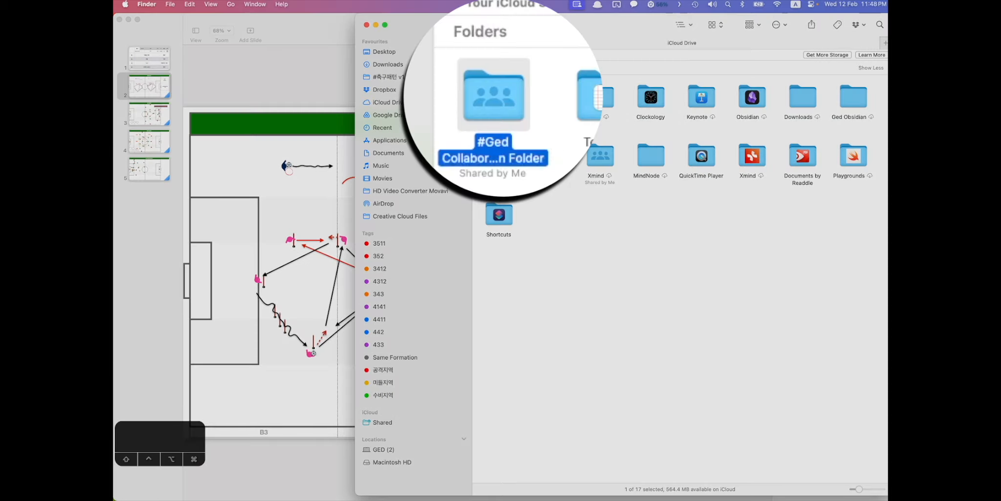
pyautogui.click(615, 311)
pyautogui.click(483, 91)
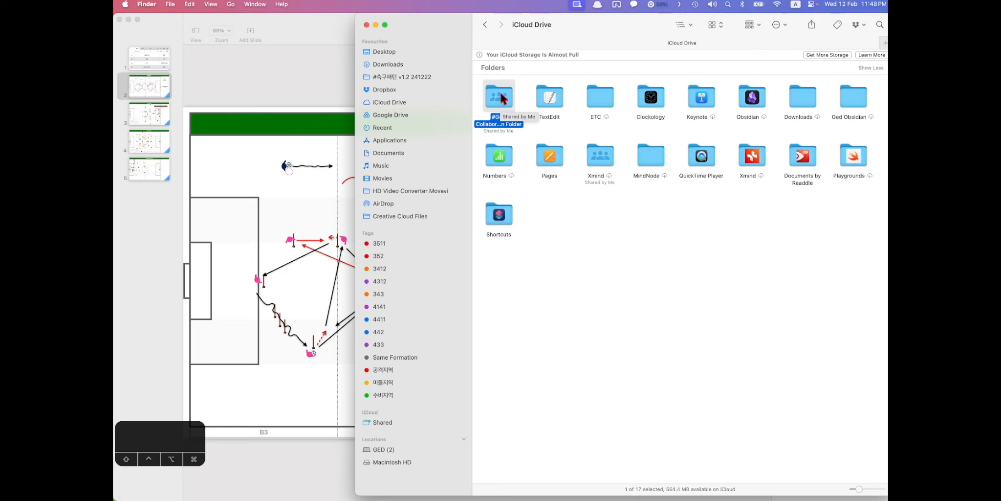
# - Switch iCloud Drive back to list view and bring up actions for #Ged Collaboration Folder
pyautogui.click(714, 25)
pyautogui.click(719, 41)
pyautogui.click(617, 308)
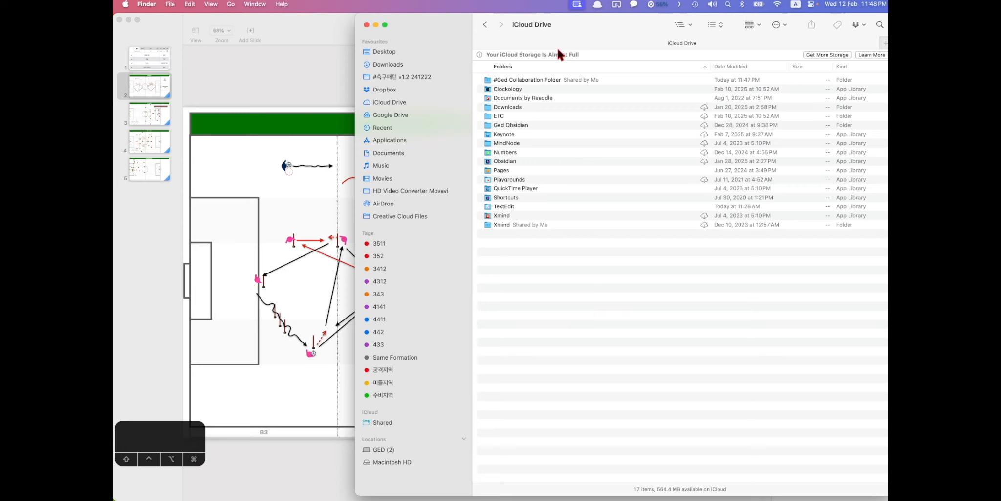
pyautogui.click(530, 78)
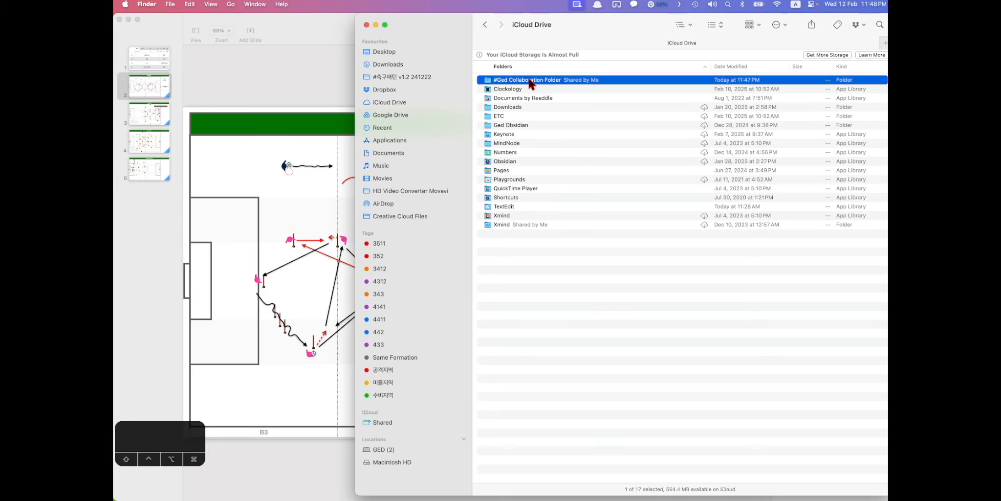
pyautogui.rightClick(530, 80)
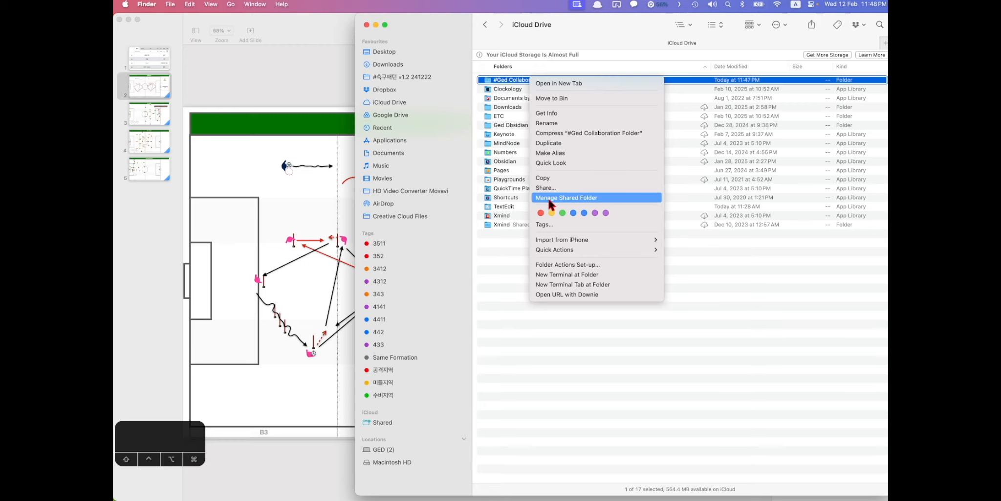
pyautogui.click(577, 198)
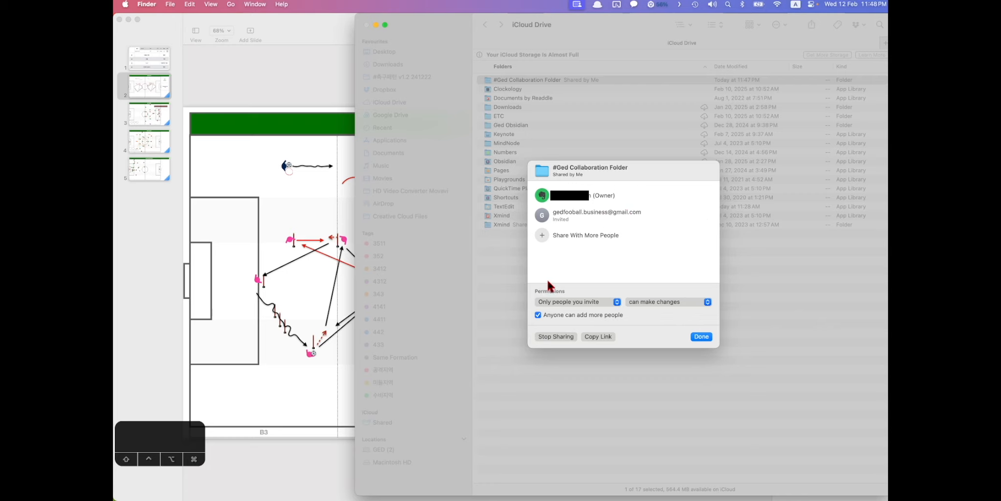
pyautogui.click(701, 336)
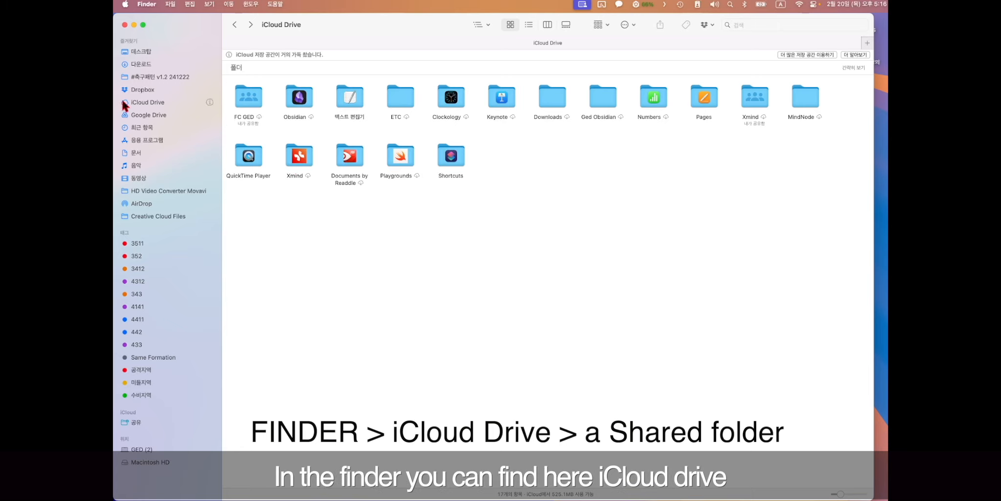
# - Open iCloud Drive's FC GED folder and then its Session Plans subfolder
pyautogui.click(150, 101)
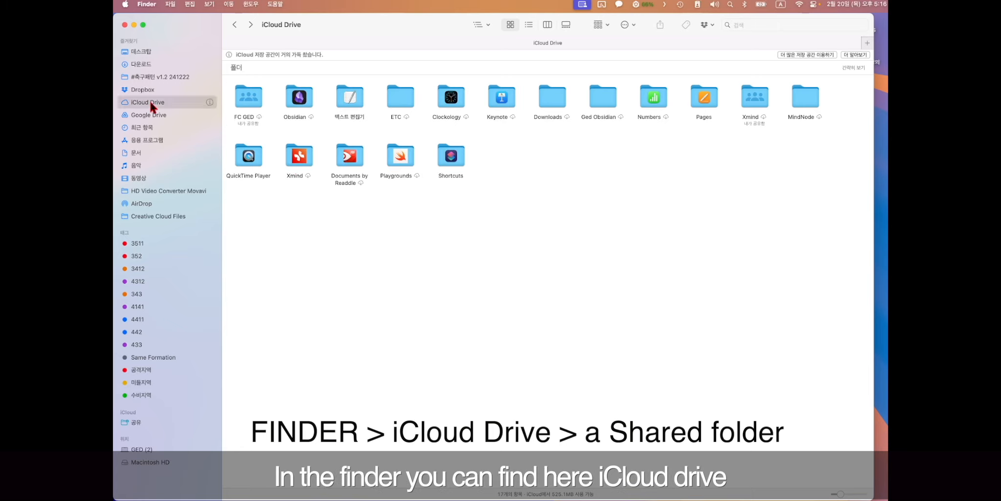
pyautogui.click(255, 100)
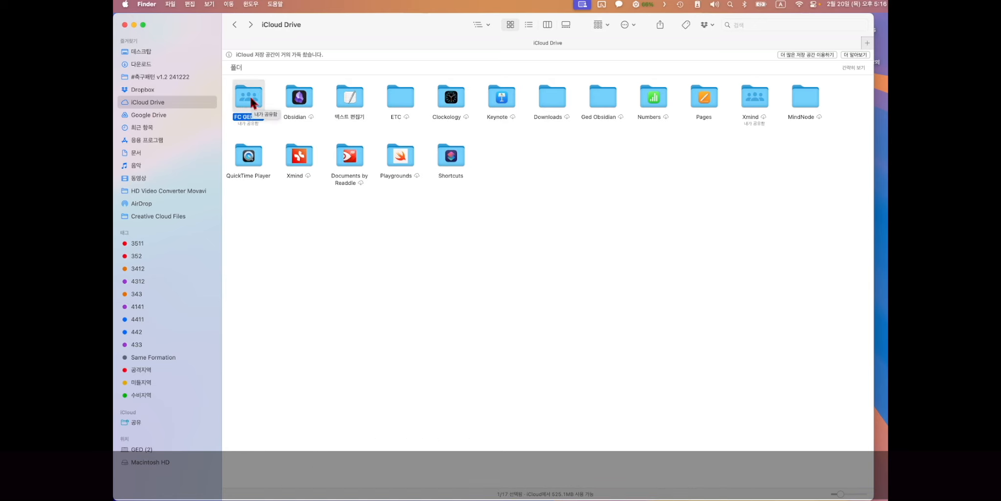
pyautogui.doubleClick(254, 101)
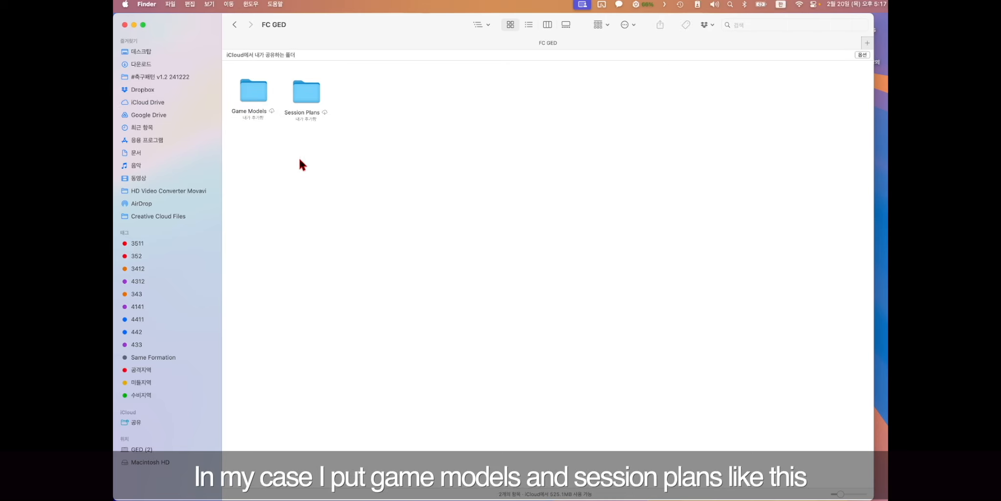
pyautogui.doubleClick(307, 89)
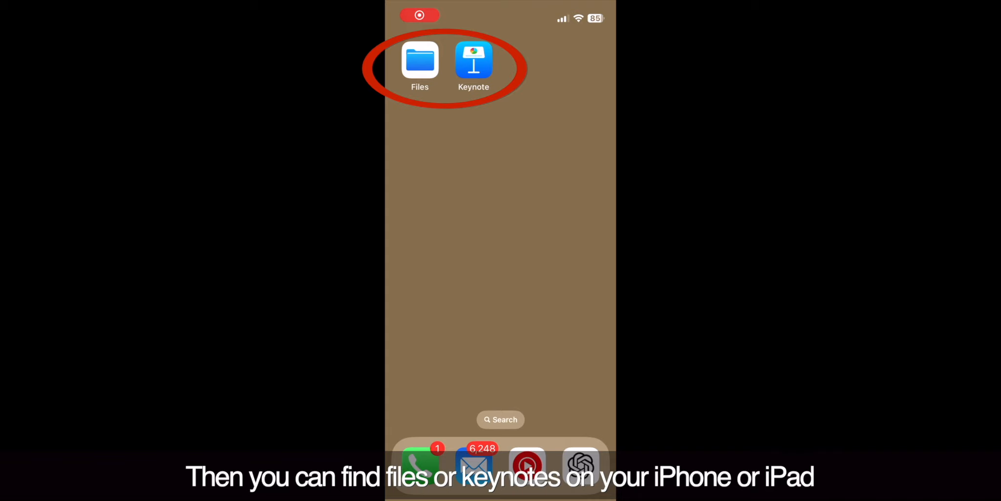
# - In the iPhone Files app, open FC GED > Session Plans and the 250315 MD-4 deck in Keynote
pyautogui.click(420, 60)
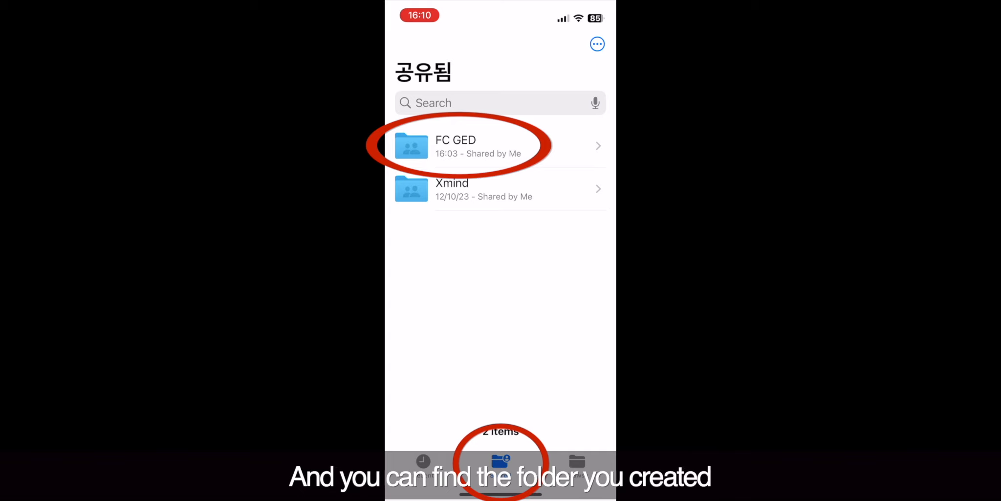
pyautogui.click(456, 146)
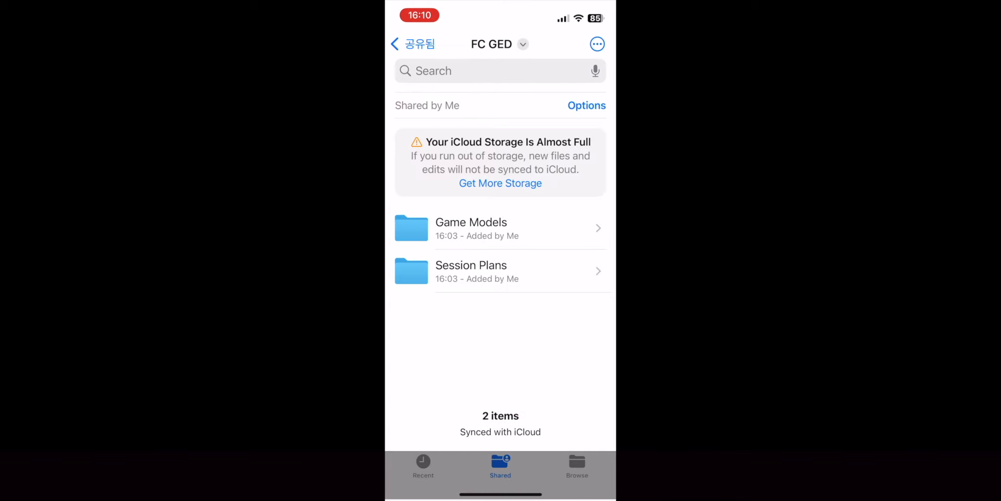
pyautogui.click(471, 271)
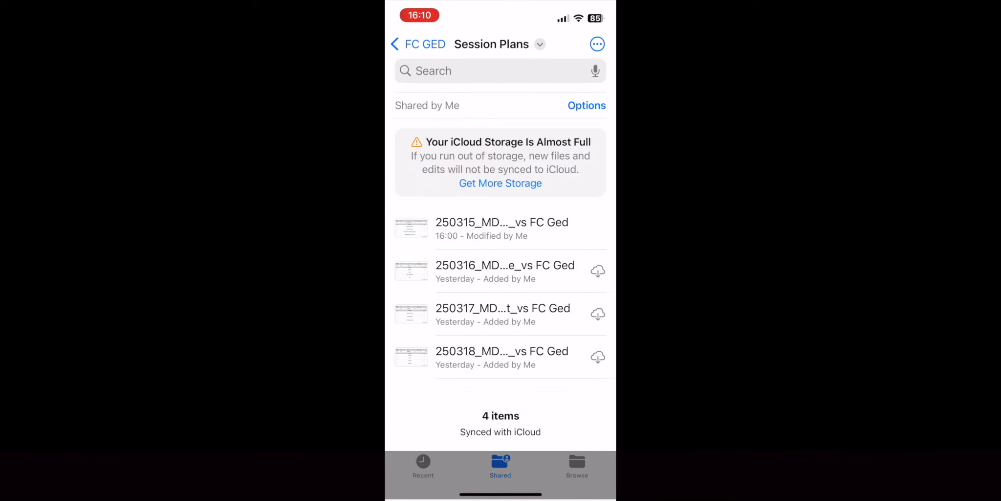
pyautogui.click(502, 228)
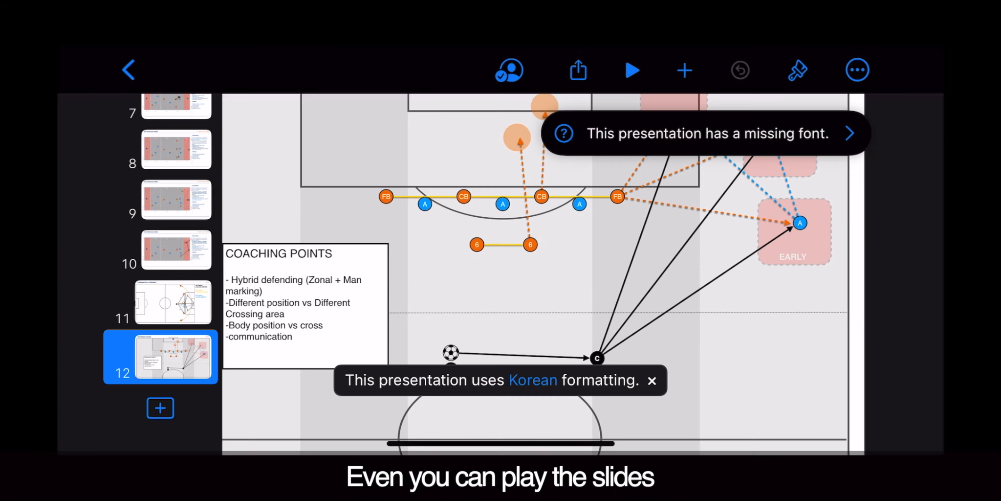
# - Play the deck full screen from slide 1 and advance to the 6v6 Overload Game slide
pyautogui.scroll(7, 172, 240)
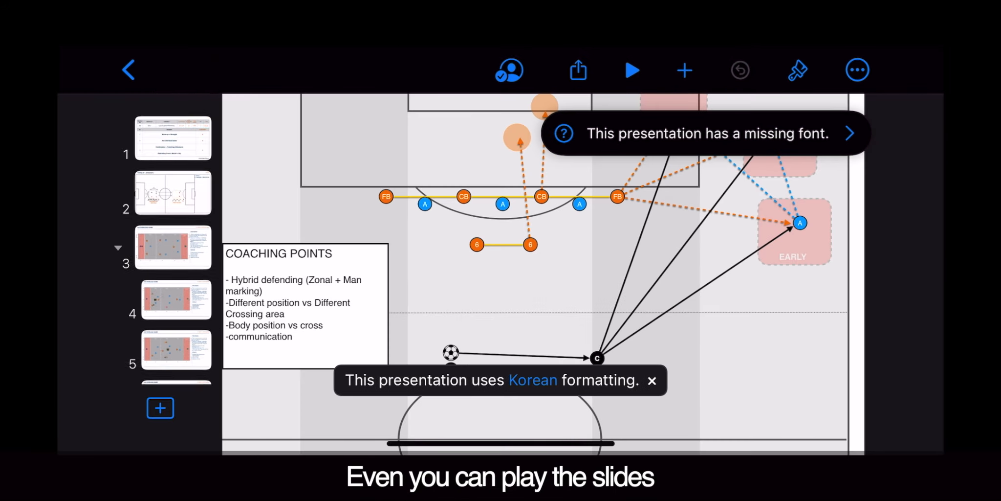
pyautogui.click(173, 127)
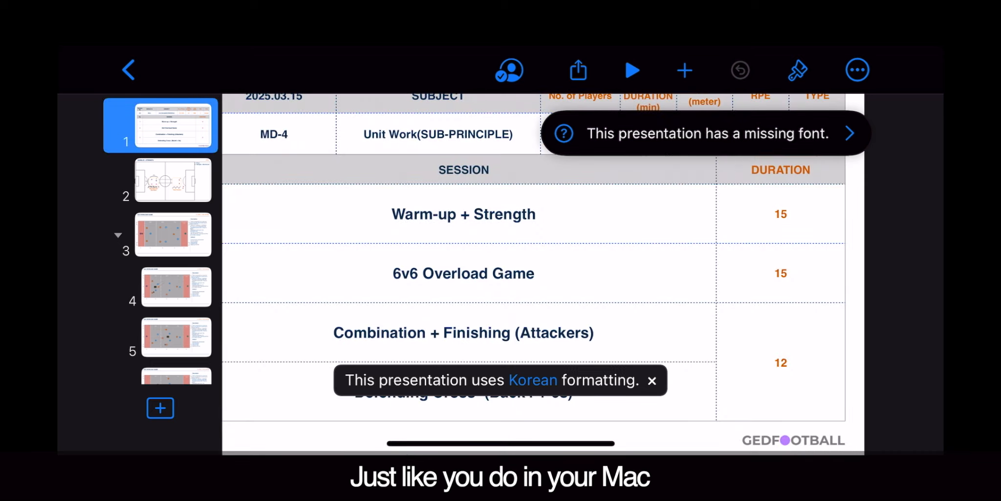
pyautogui.click(632, 70)
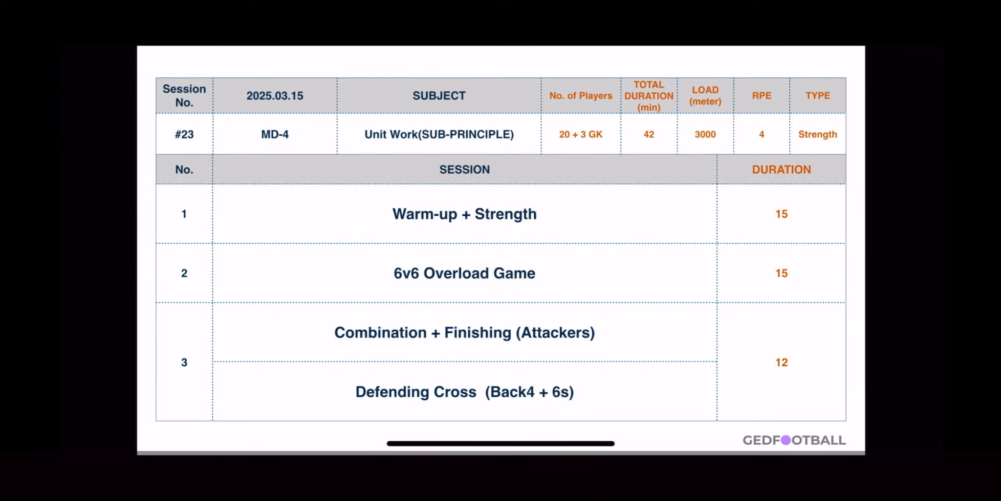
pyautogui.press('Right')
pyautogui.press('Right')
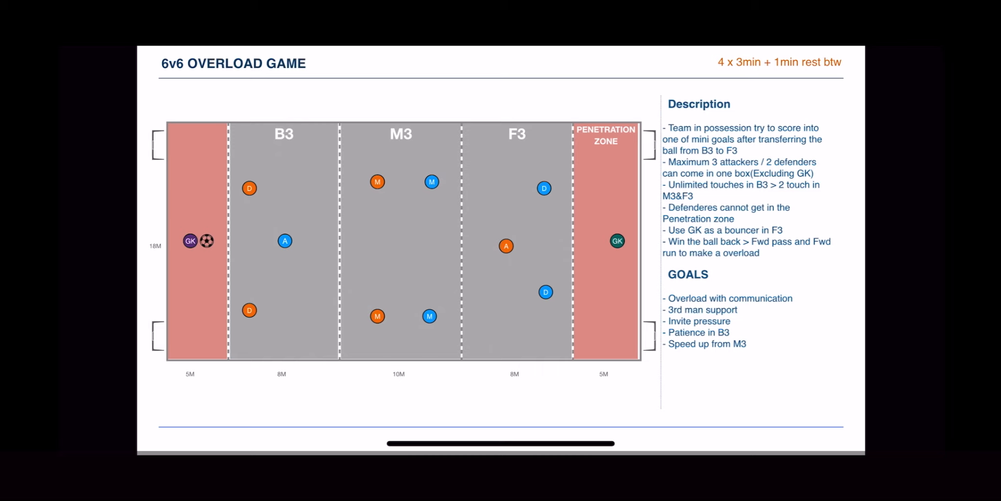
pyautogui.press('Right')
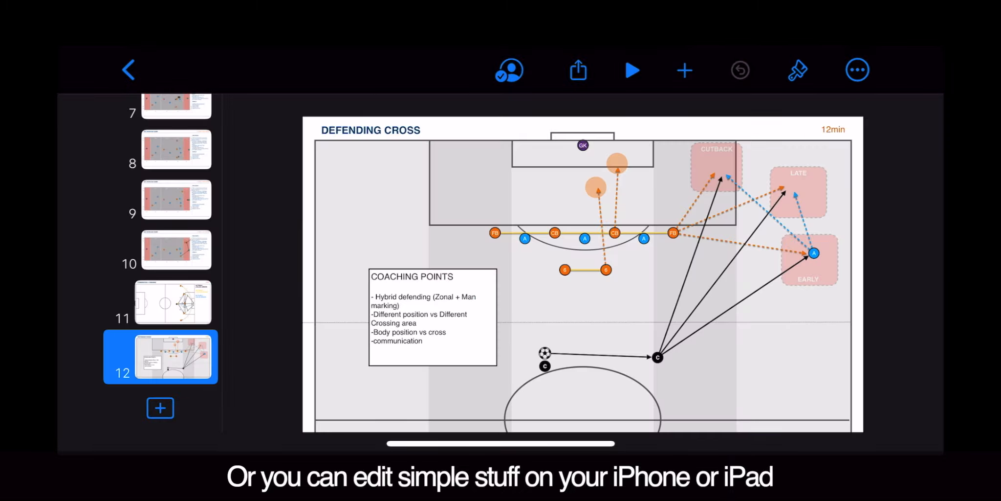
# - Add a 'Body checking' line after 'communication' in slide 12's Coaching Points, then close the deck to FC GED
pyautogui.scroll(5, 534, 297)
pyautogui.moveTo(537, 303); pyautogui.dragTo(567, 242)
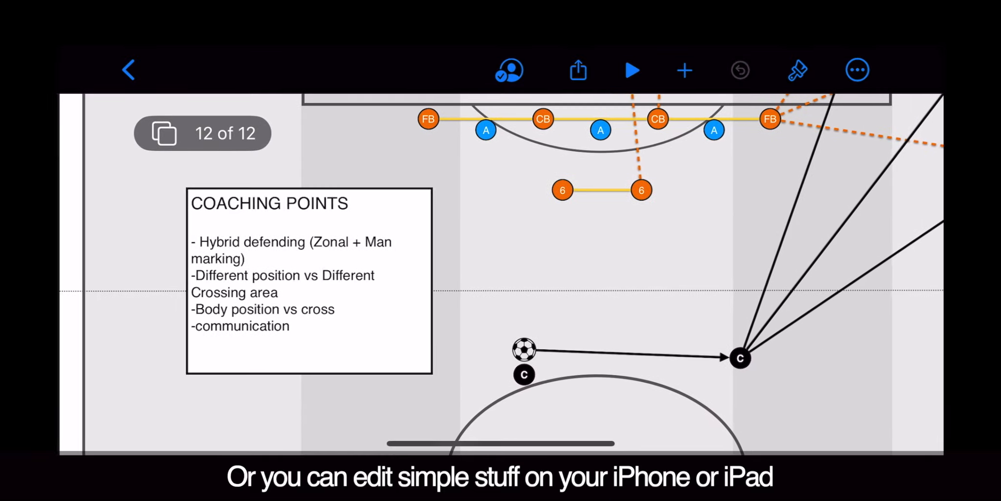
pyautogui.click(240, 326)
pyautogui.doubleClick(241, 326)
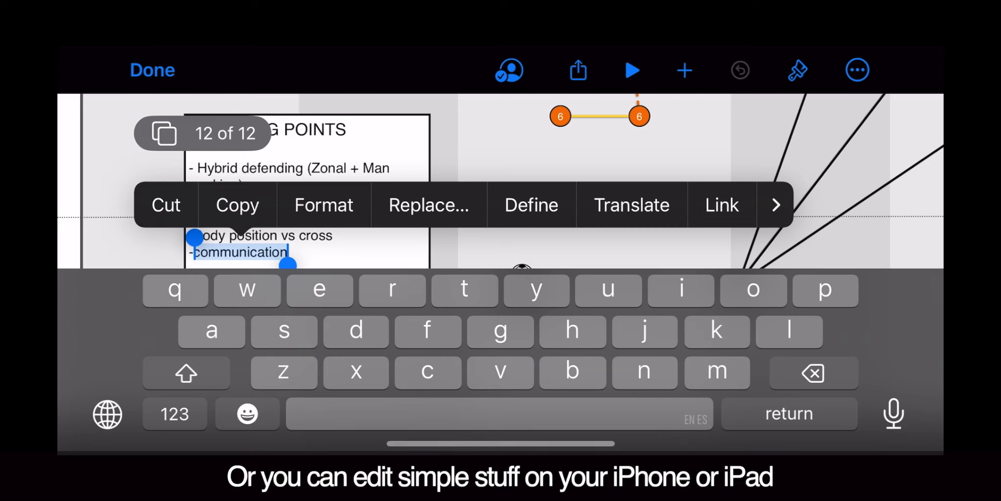
pyautogui.click(289, 253)
pyautogui.press('Return')
pyautogui.write('Body checking')
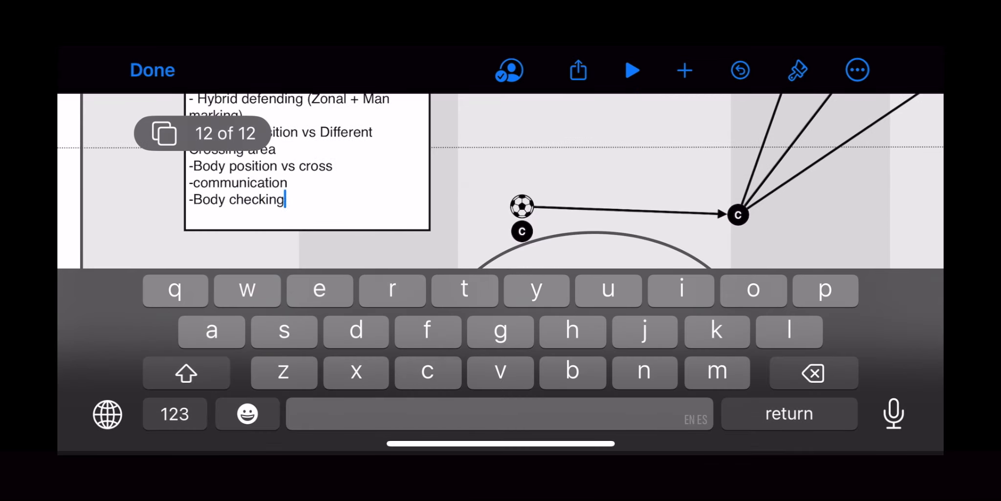
pyautogui.click(152, 70)
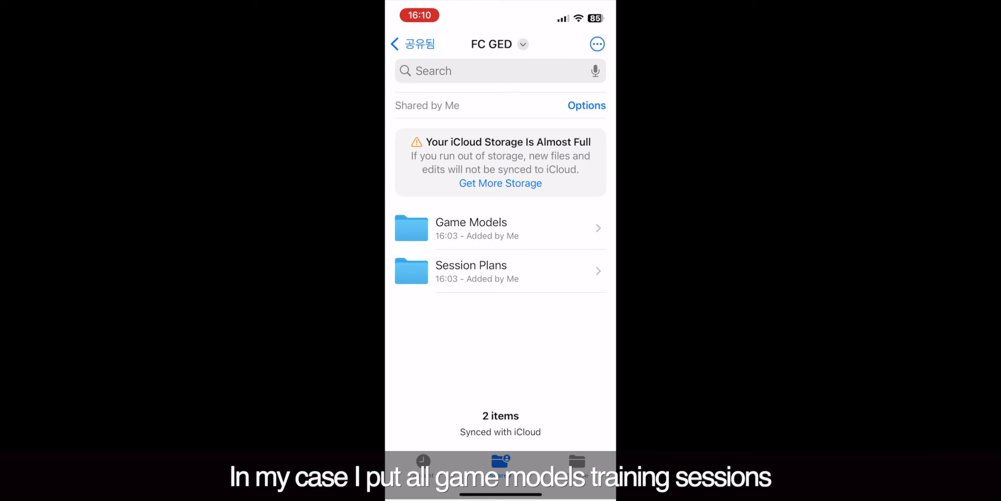
pyautogui.click(471, 270)
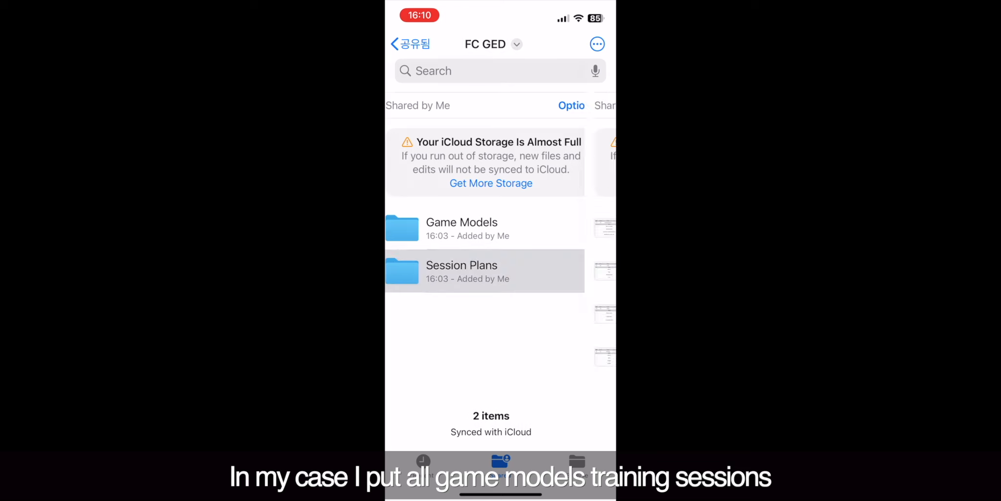